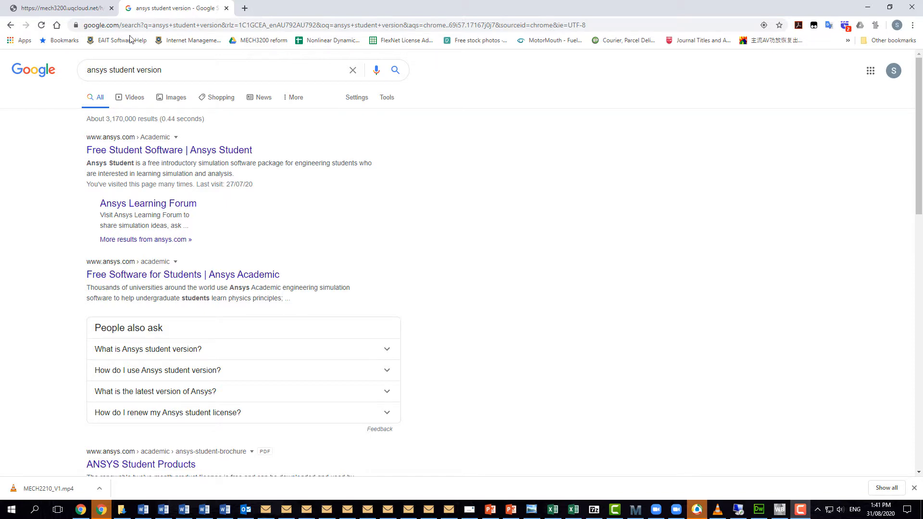
- Check the course's ANSYS Workbench introduction page, then return to the search results and dismiss the downloads bar
left_click(55, 10)
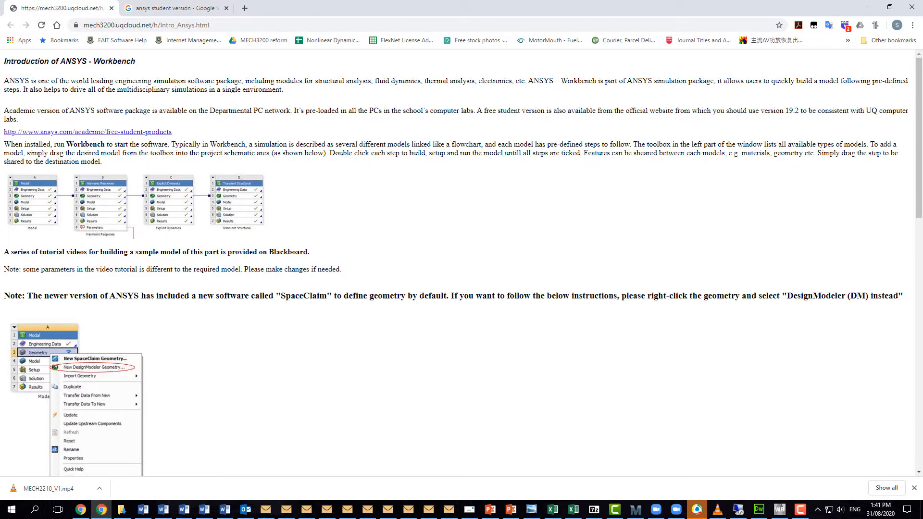
left_click(181, 9)
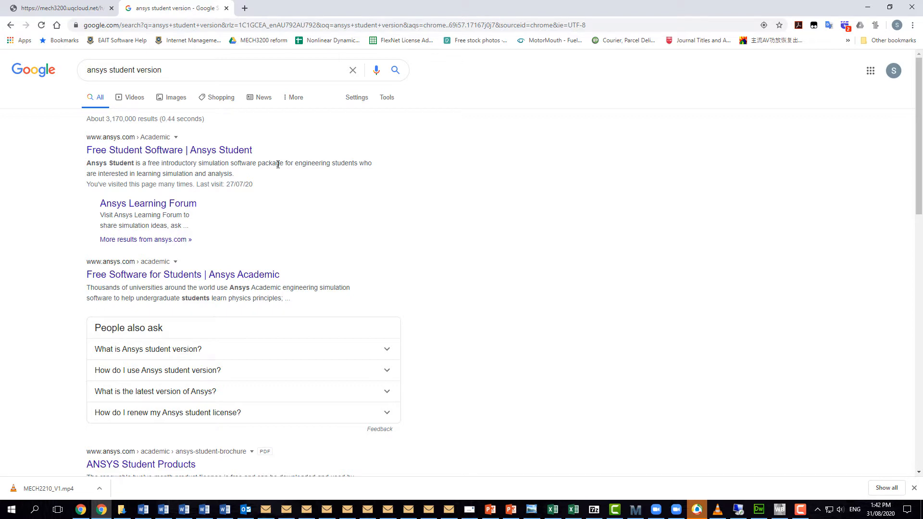
left_click(914, 488)
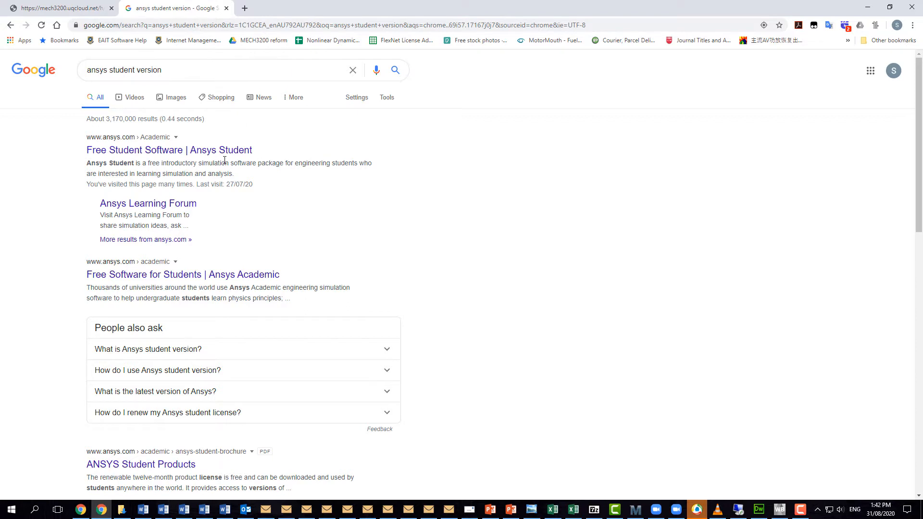
- Open the Ansys free student software page from the search results and show the Ansys Student 2020 R2 download section
left_click(156, 151)
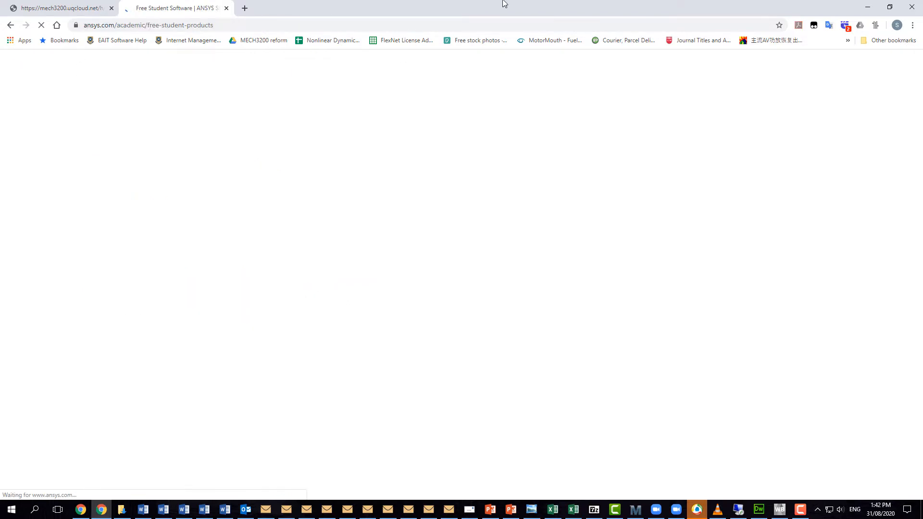
scroll(392, 247, "down", 10)
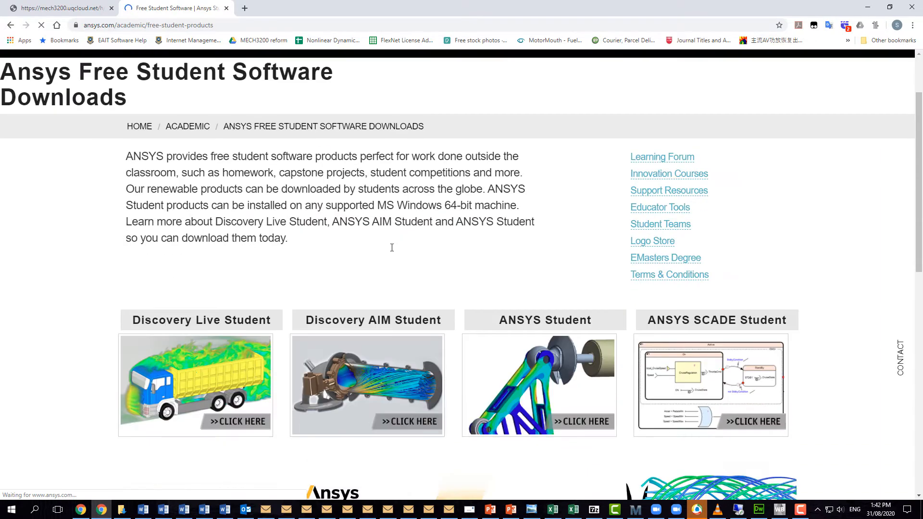
scroll(392, 252, "up", 7)
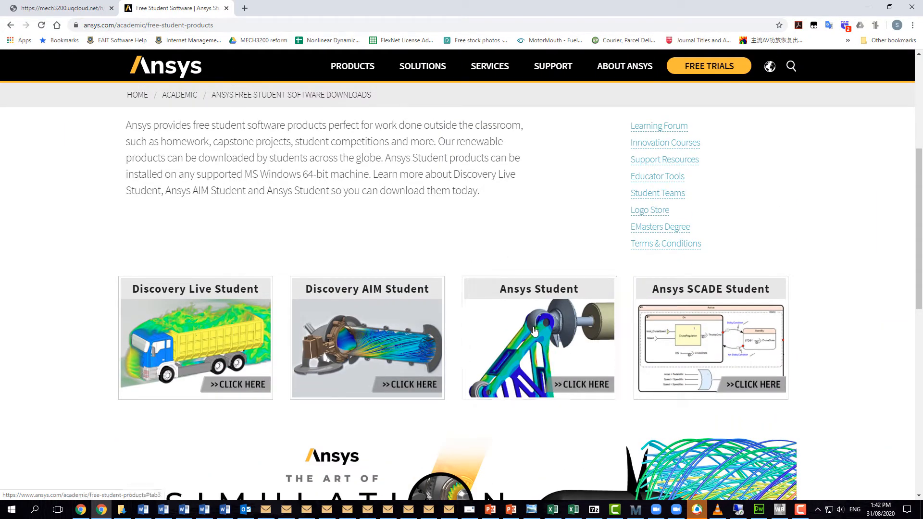
left_click(546, 367)
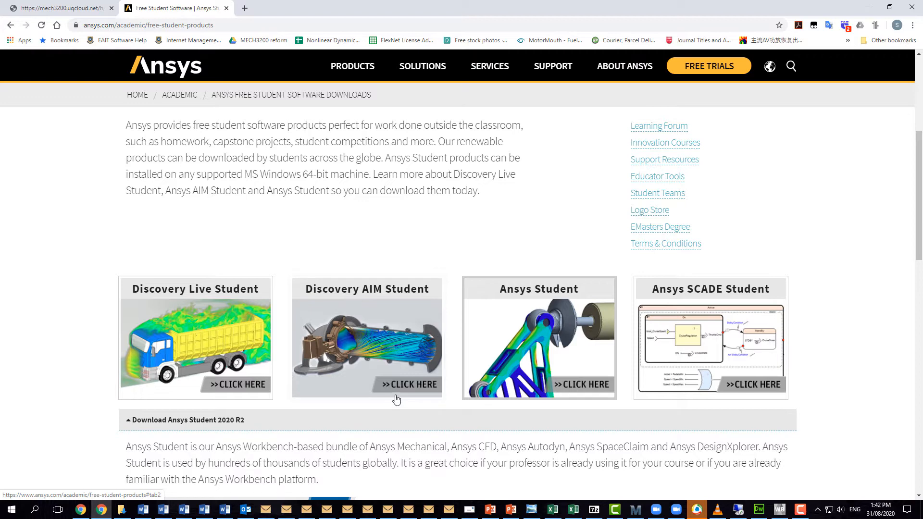
scroll(413, 320, "down", 4)
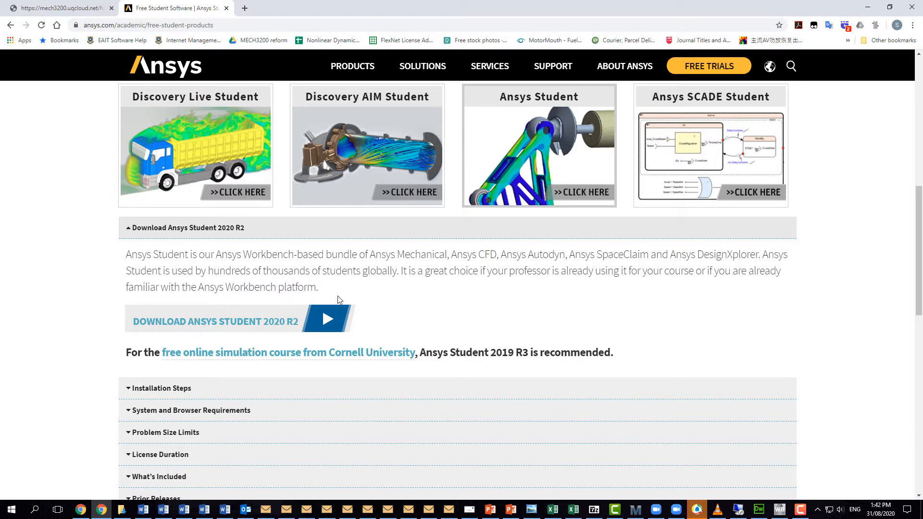
- Launch Workbench 2020 R1 from the installed ANSYS 2020 R1 programs
mouse_move(780, 514)
key("super")
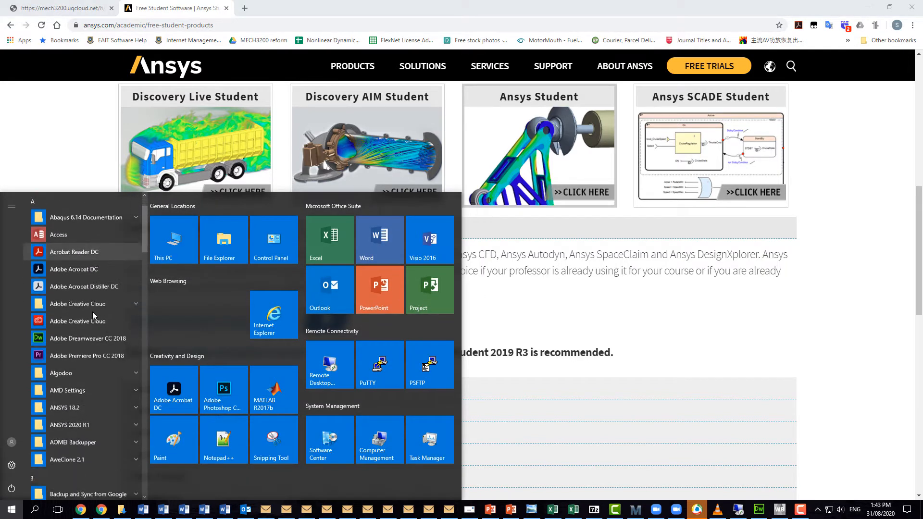
scroll(93, 315, "down", 1)
left_click(115, 390)
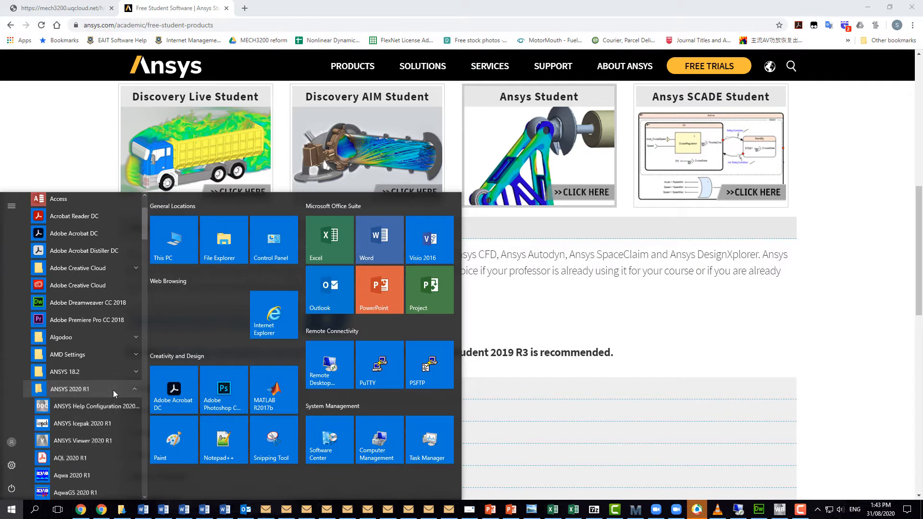
scroll(96, 380, "down", 4)
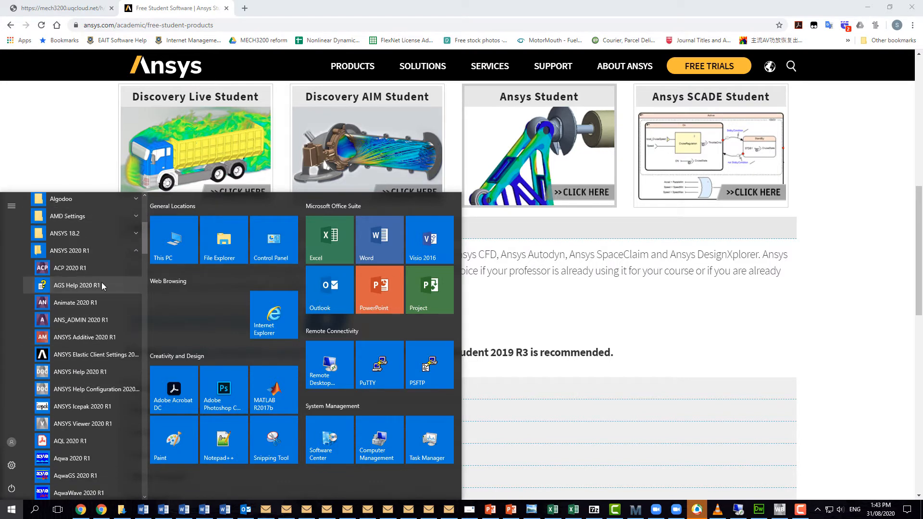
scroll(96, 303, "down", 2)
scroll(79, 389, "down", 2)
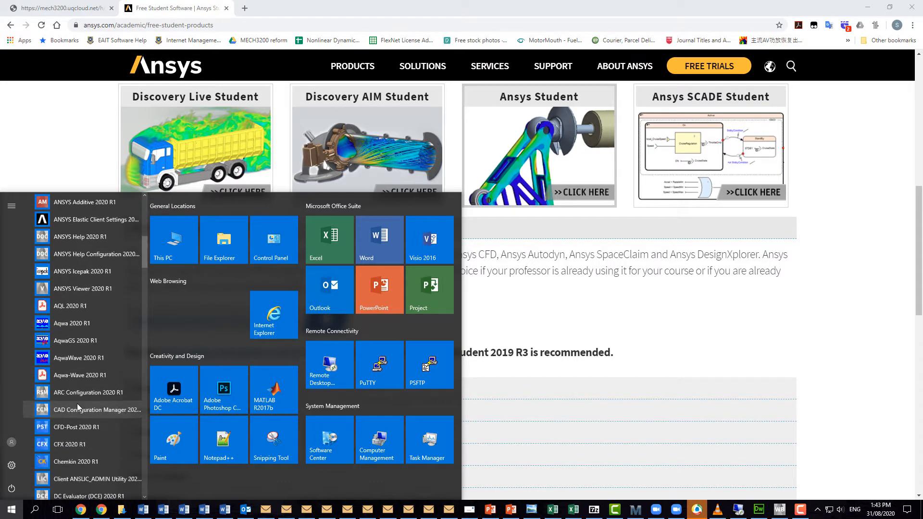
scroll(88, 380, "down", 3)
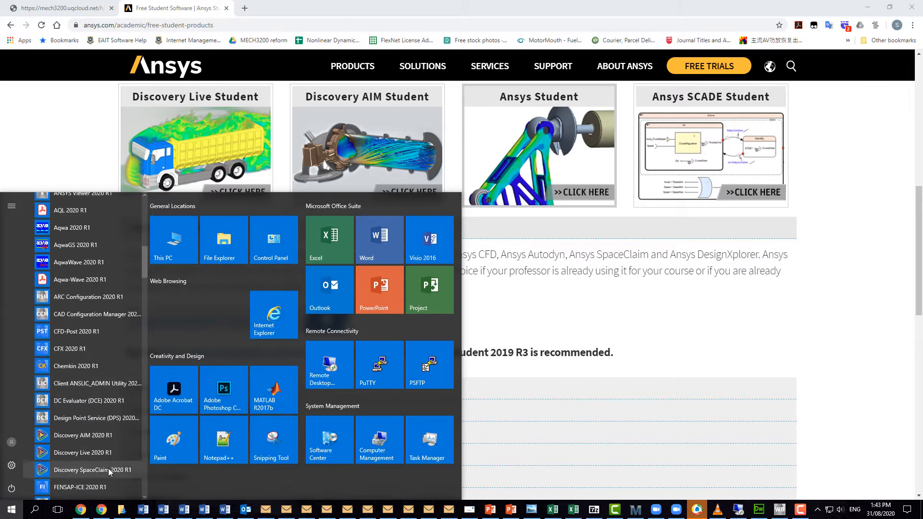
scroll(106, 440, "down", 7)
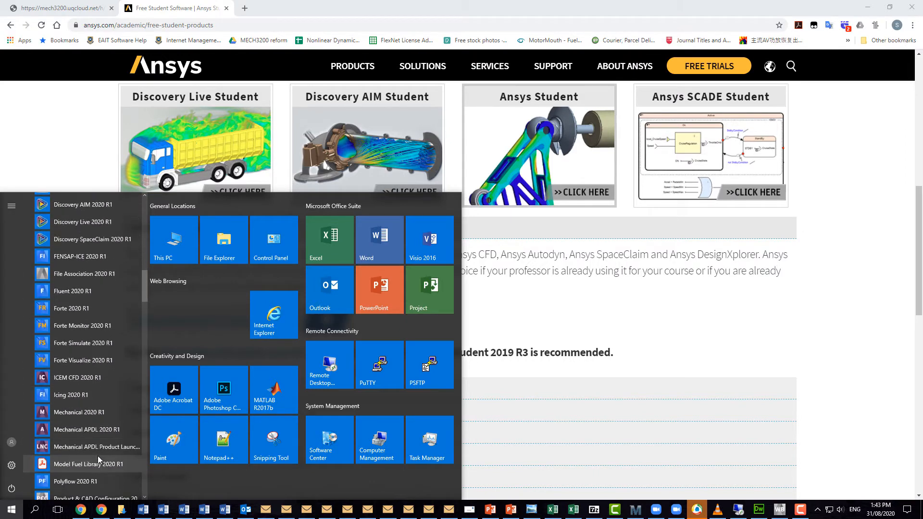
scroll(98, 457, "down", 8)
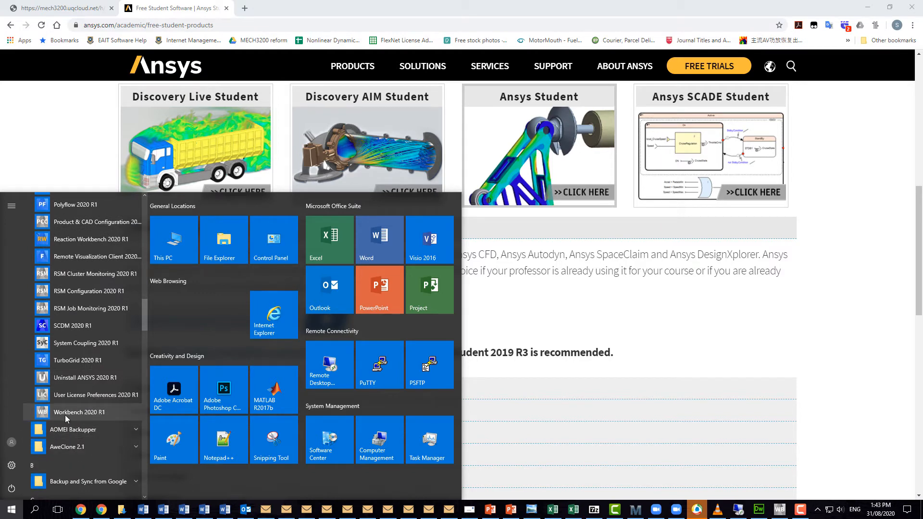
left_click(86, 414)
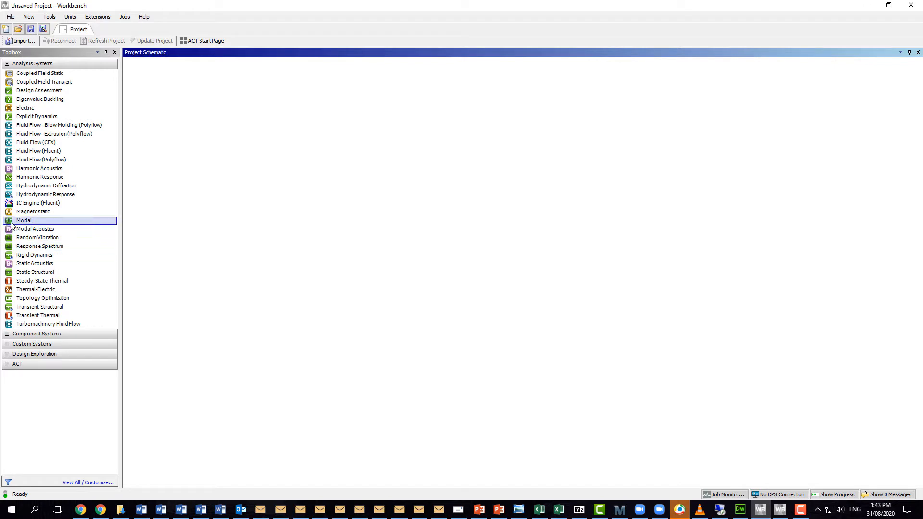
- Add a Modal analysis system to the empty project schematic
left_click_drag(29, 221, 207, 126)
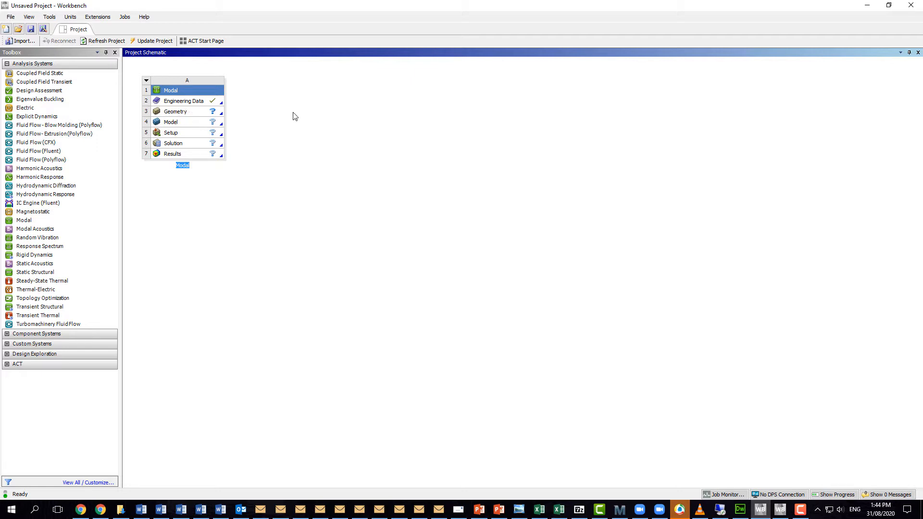
- Examine the geometry creation options offered for the Modal system's Geometry cell without choosing one
left_click(177, 113)
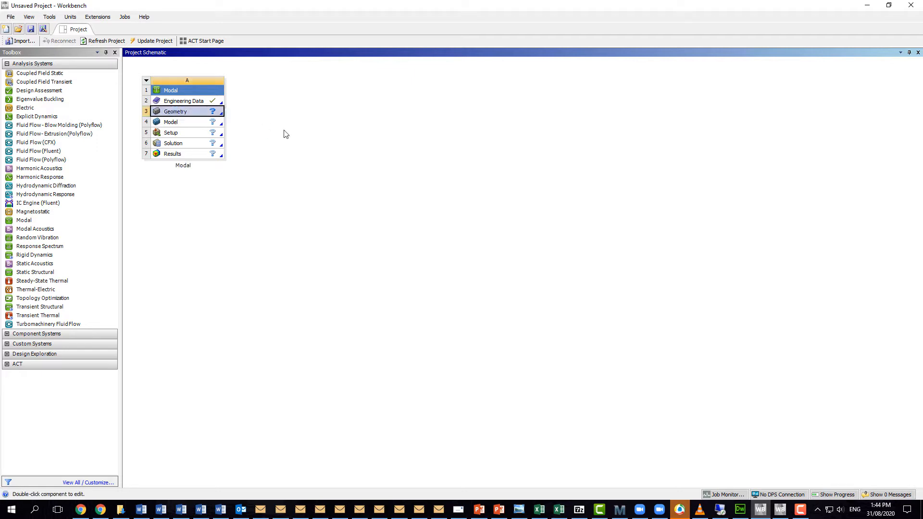
right_click(178, 115)
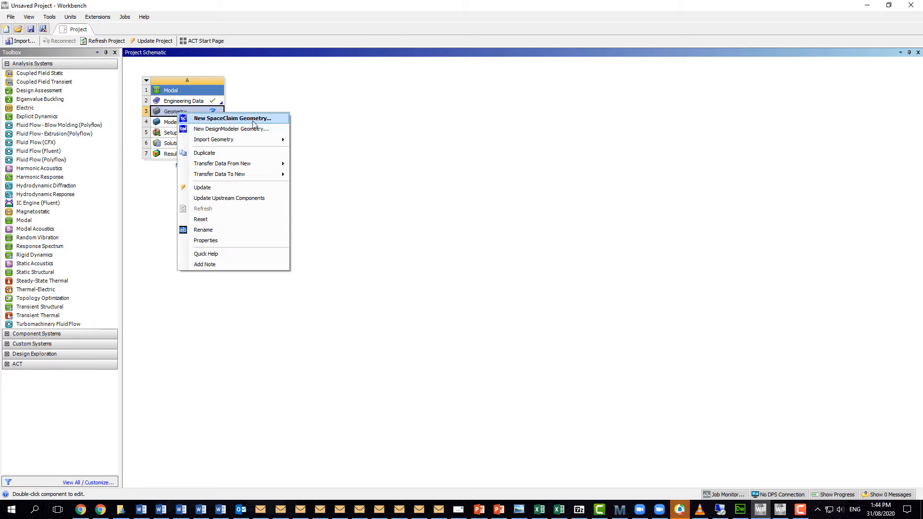
left_click(382, 132)
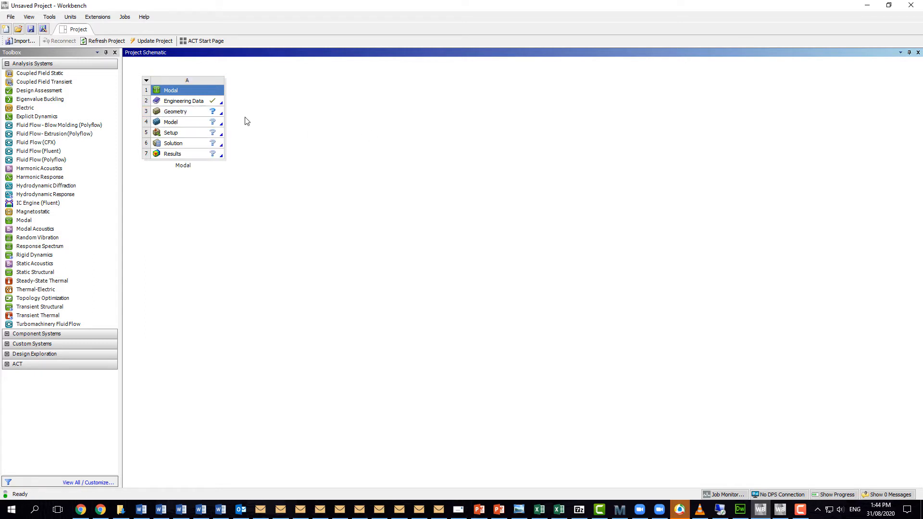
left_click(183, 115)
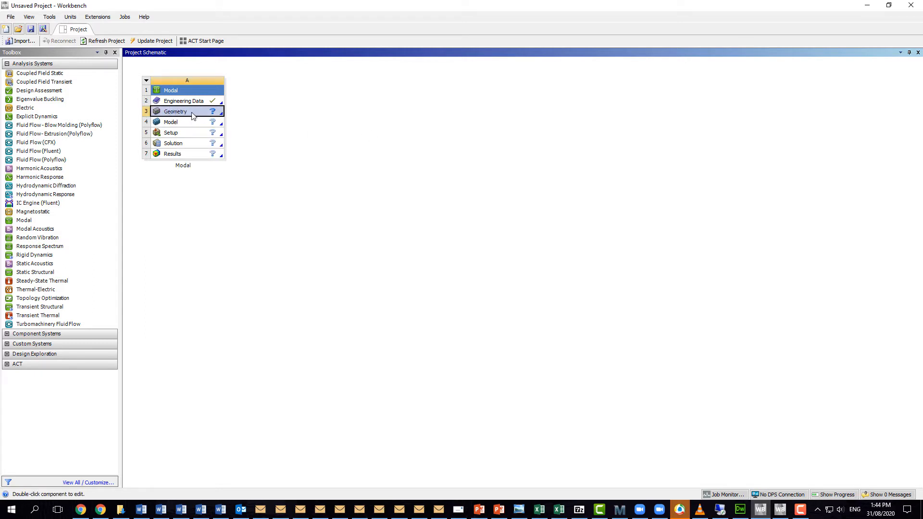
right_click(183, 114)
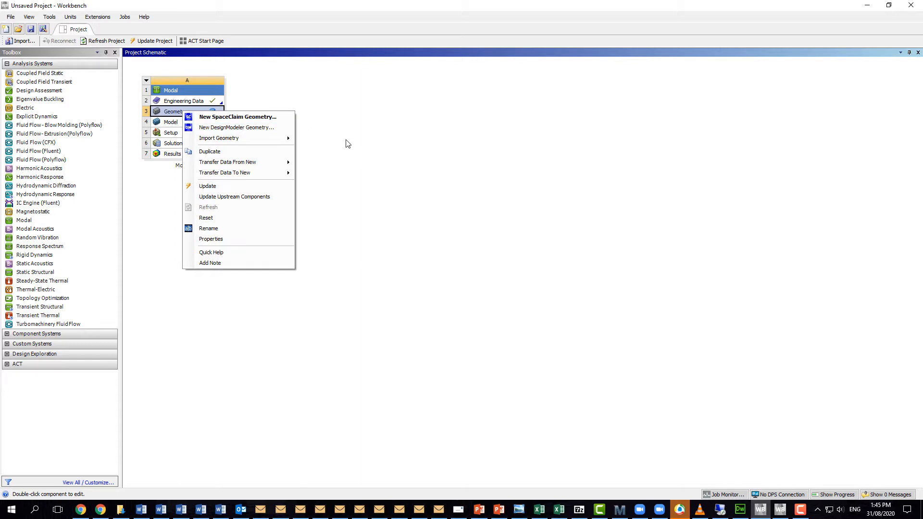
left_click(377, 136)
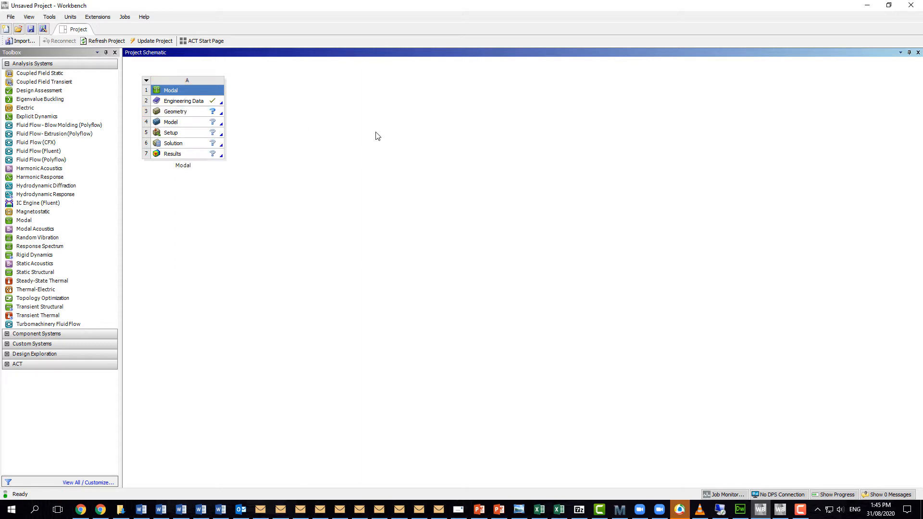
left_click(183, 114)
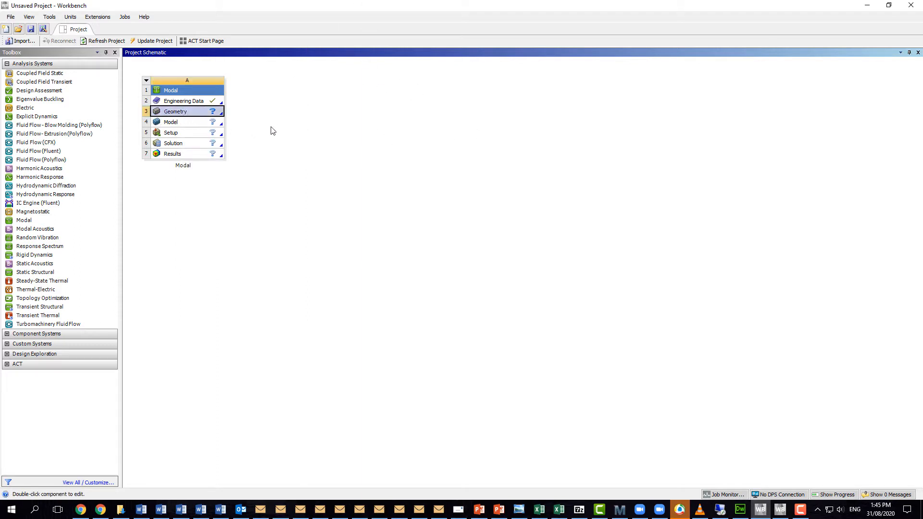
right_click(184, 113)
left_click(357, 108)
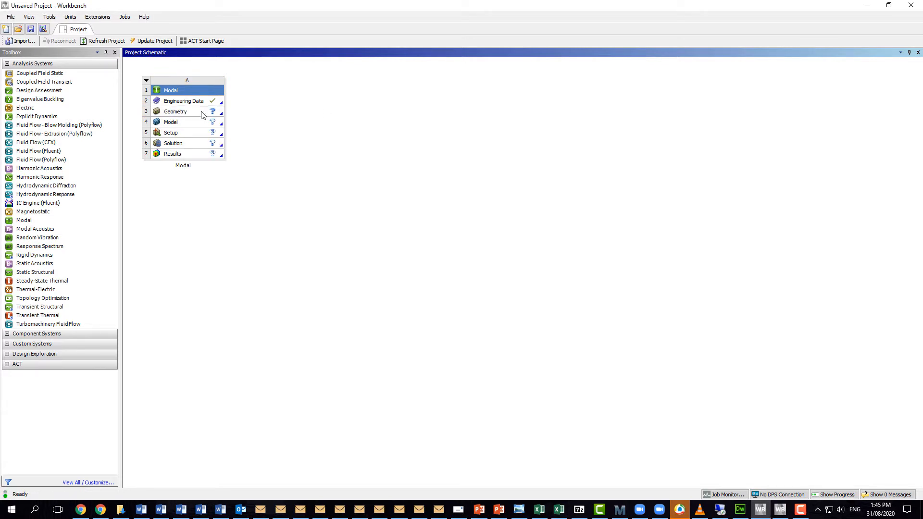
- Start a new SpaceClaim geometry for the Modal system
double_click(181, 113)
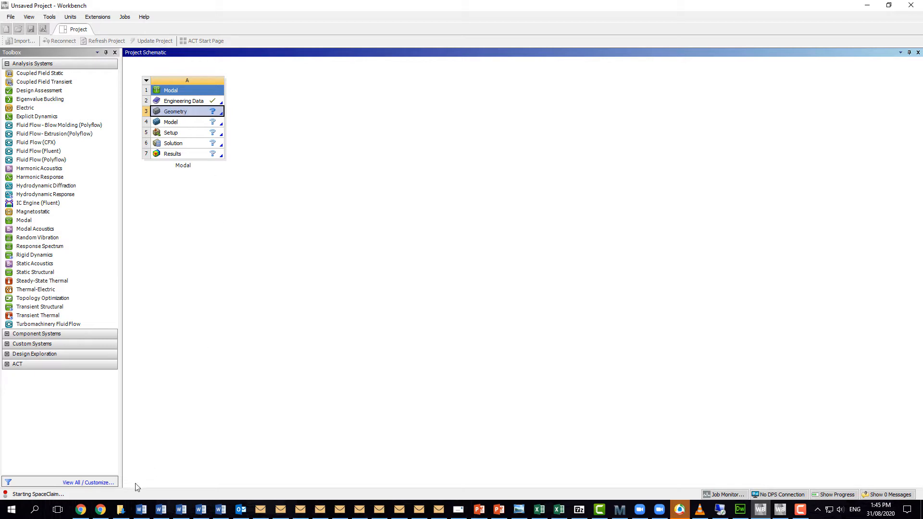
- Switch to Chrome, go to mech3200.uqcloud.net in a new tab and enter the MECH3200 online tutorial's module list
left_click(109, 506)
mouse_move(110, 505)
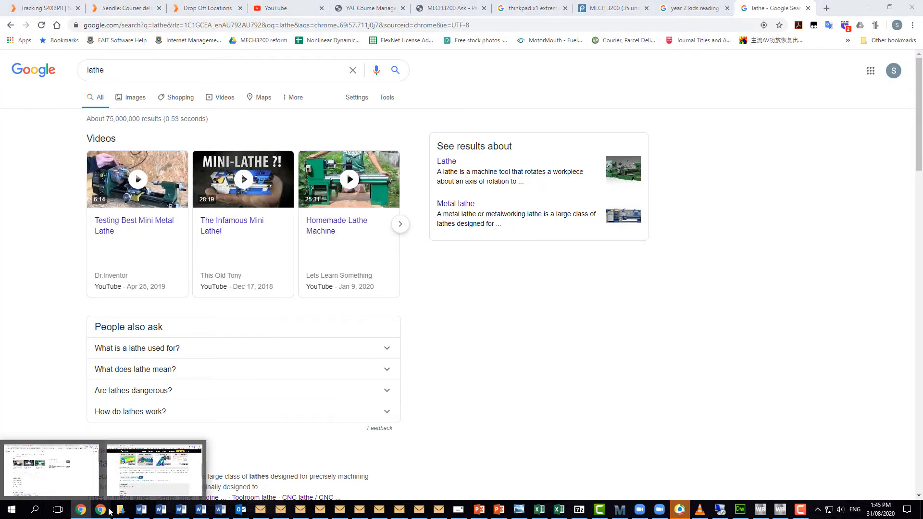
left_click(153, 473)
left_click(87, 10)
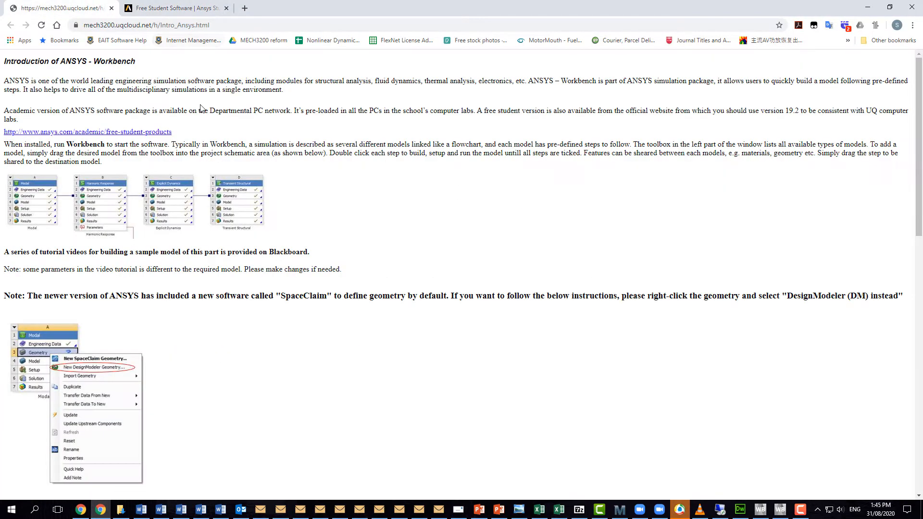
left_click(245, 8)
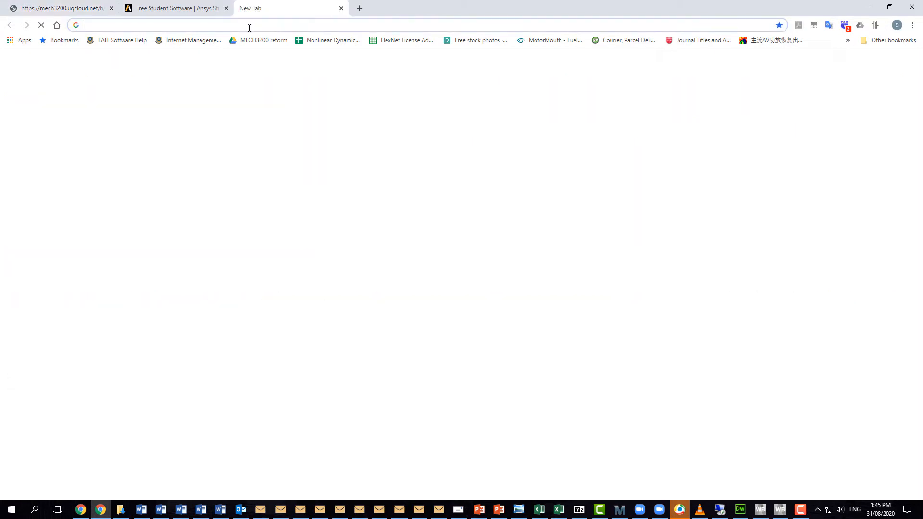
type("mech3200.uqcloud.net")
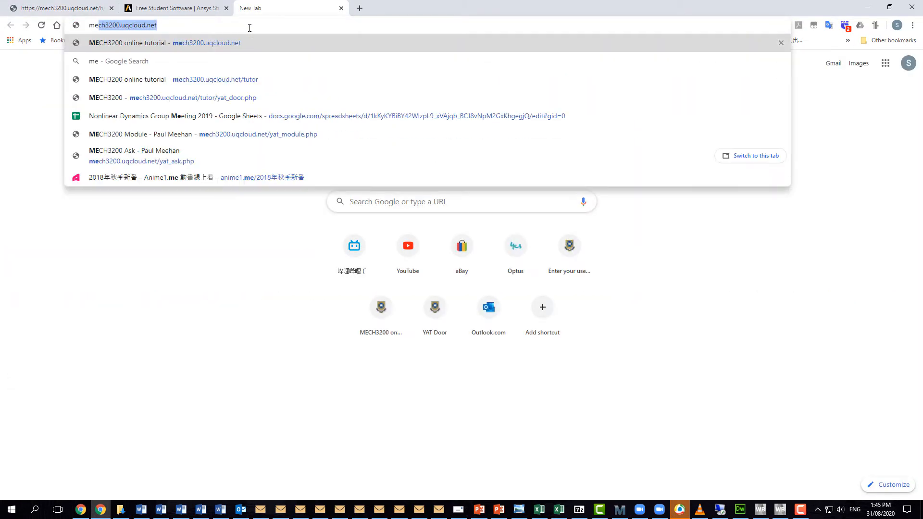
key("Return")
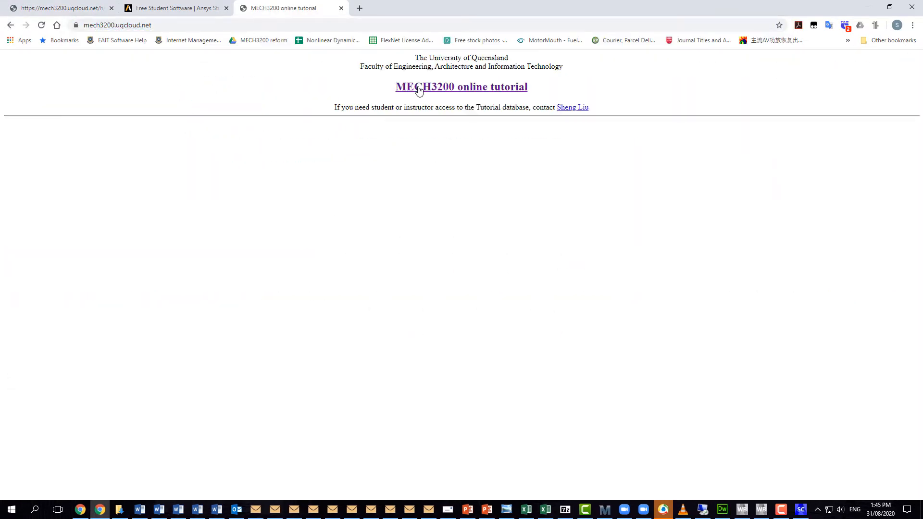
left_click(412, 87)
left_click(86, 129)
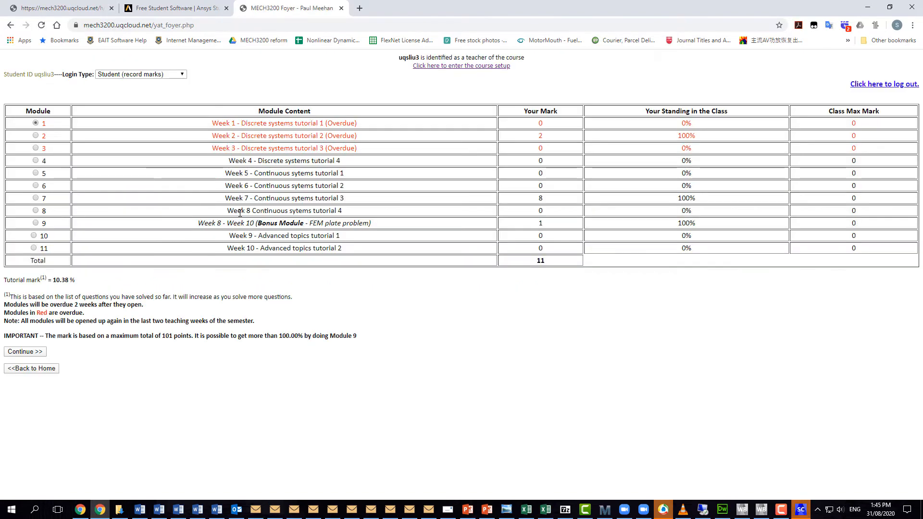
- Open Question 1 of Module 8, the beam problem on mode shapes and natural frequencies Part 1
left_click(36, 210)
left_click(25, 351)
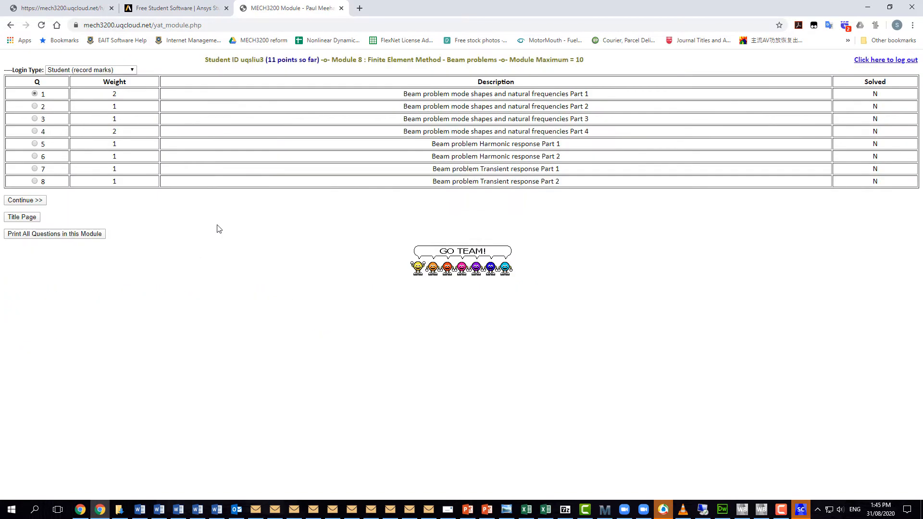
left_click(39, 201)
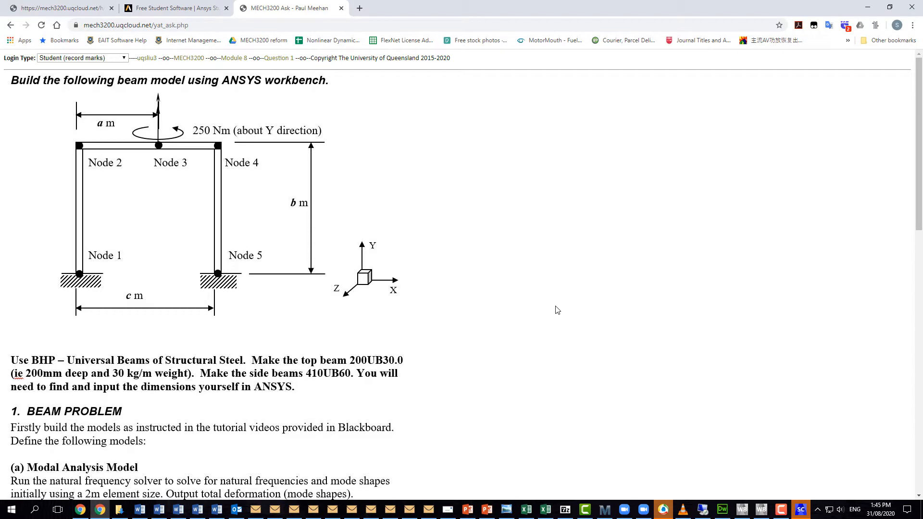
- Switch to the SpaceClaim window with the new Modal design
left_click(801, 510)
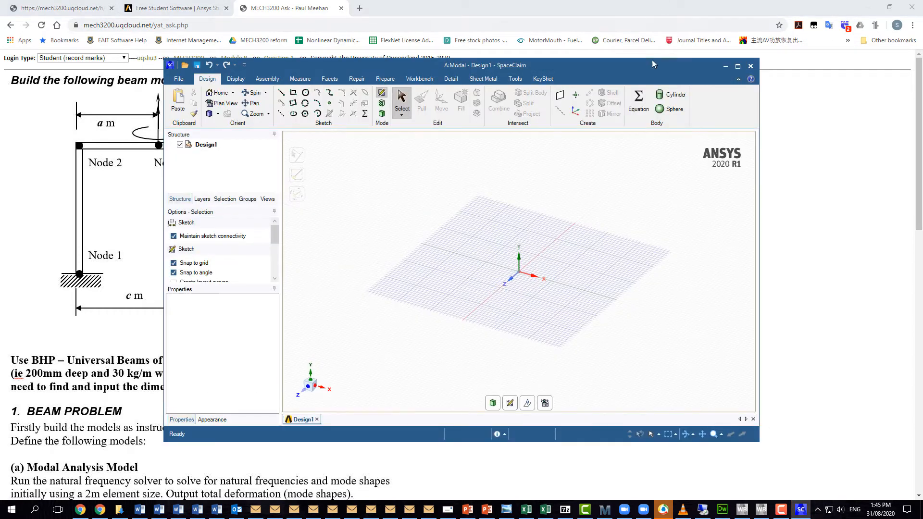
- Move the SpaceClaim window aside to view the beam frame diagram and its X, Y, Z axes in the browser
left_click_drag(500, 66, 667, 40)
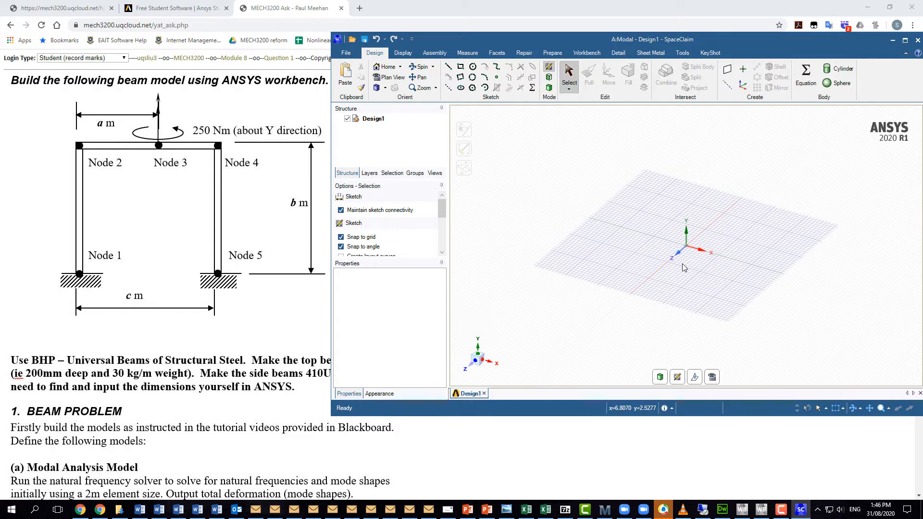
left_click_drag(669, 46, 761, 55)
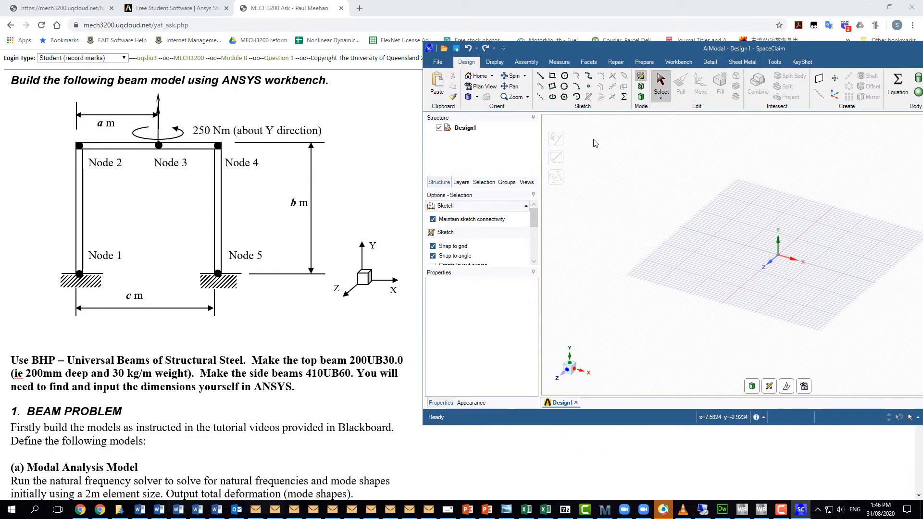
left_click_drag(657, 51, 518, 30)
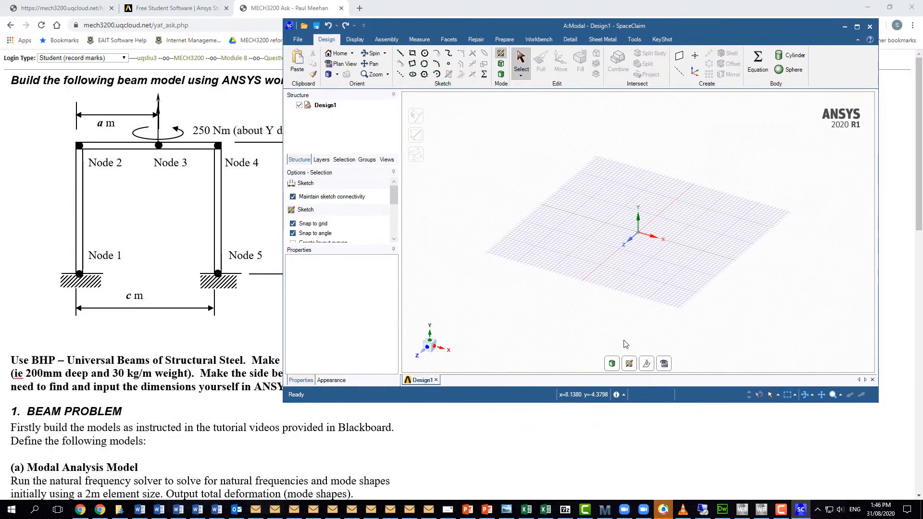
- Maximize the window and rotate the sketch grid about the X axis onto the vertical XY plane
left_click(647, 364)
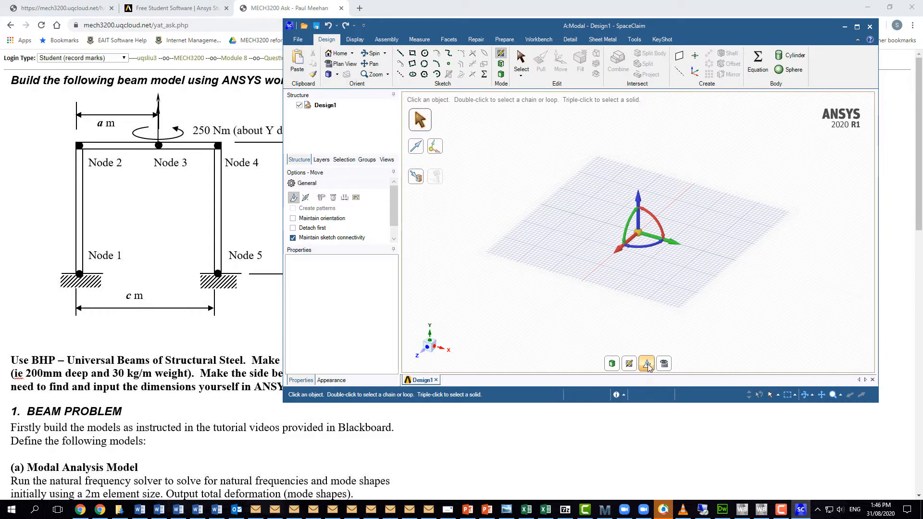
left_click(857, 27)
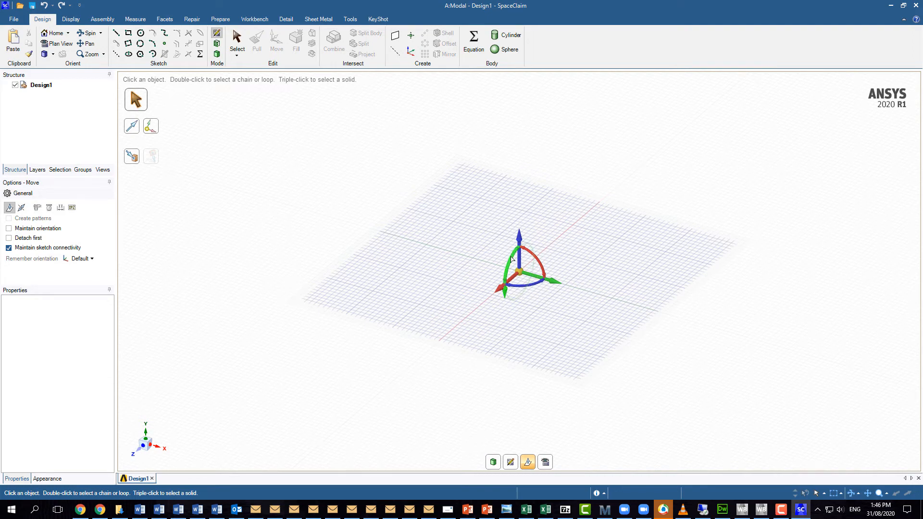
left_click_drag(512, 260, 511, 293)
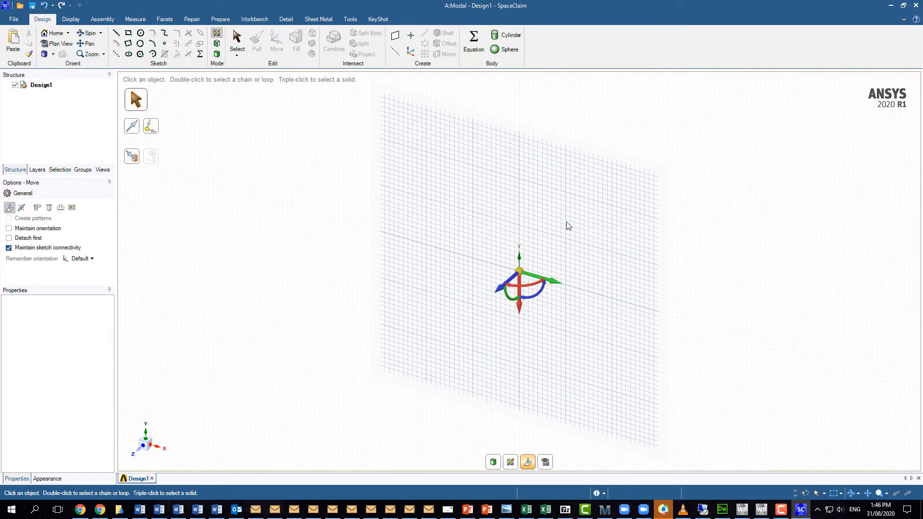
middle_click_drag(530, 326, 568, 271)
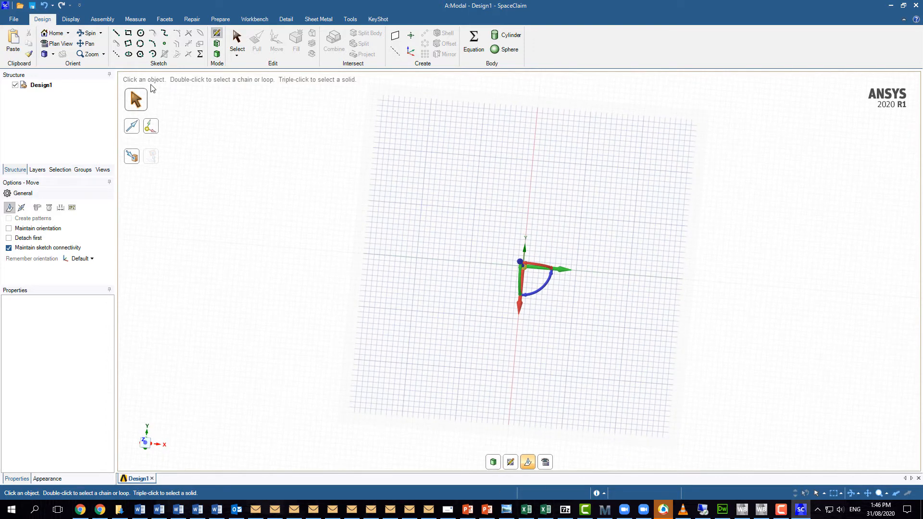
- Draw the frame's left column as an 8000 mm line from the origin straight up along the Y axis
left_click(115, 32)
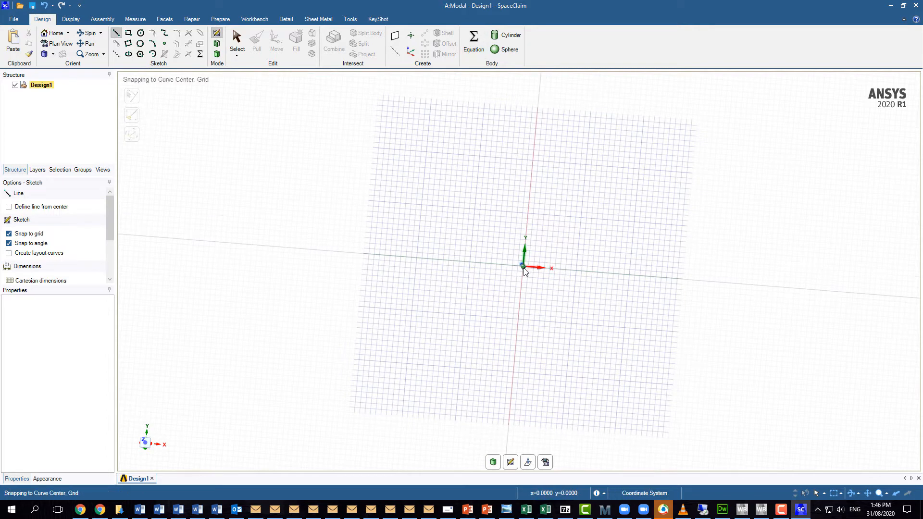
left_click(523, 268)
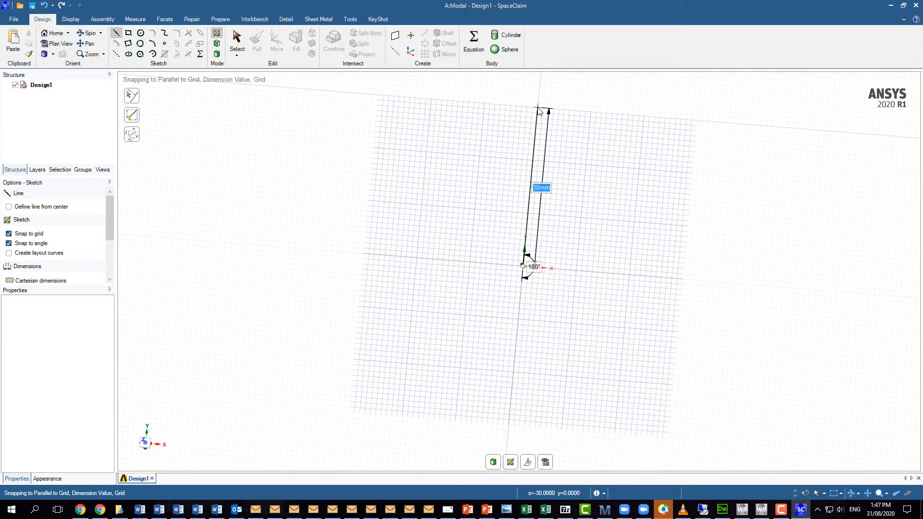
type("8")
key("Return")
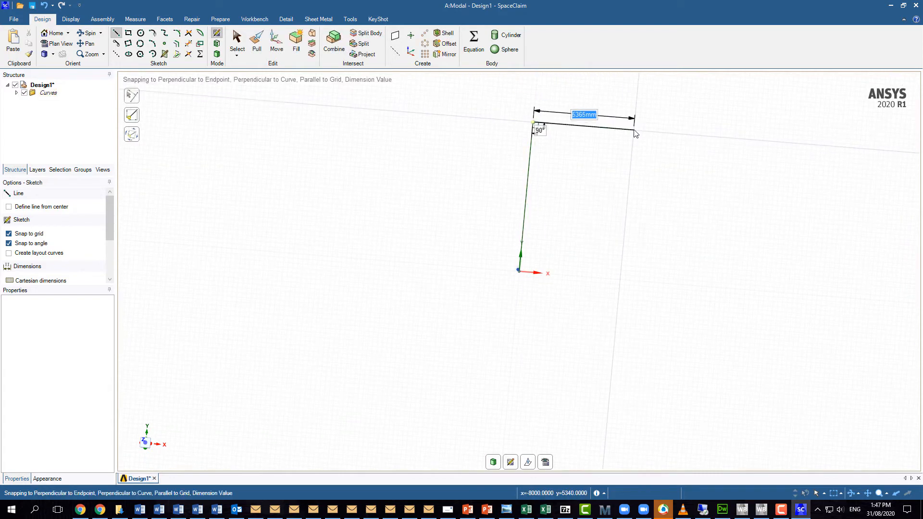
- Continue with 7000 mm and 5000 mm top beam segments, and finish with the right column running down to the X axis
type("7000")
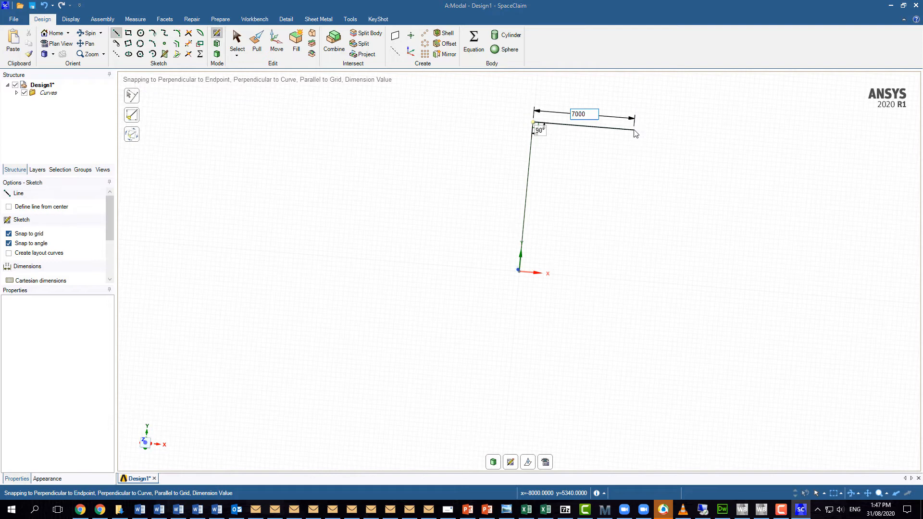
key("Return")
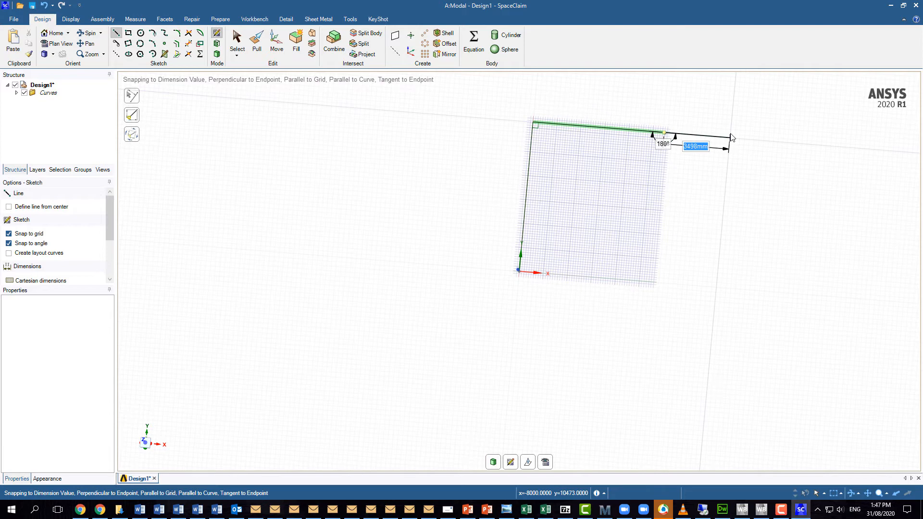
type("5000")
key("Return")
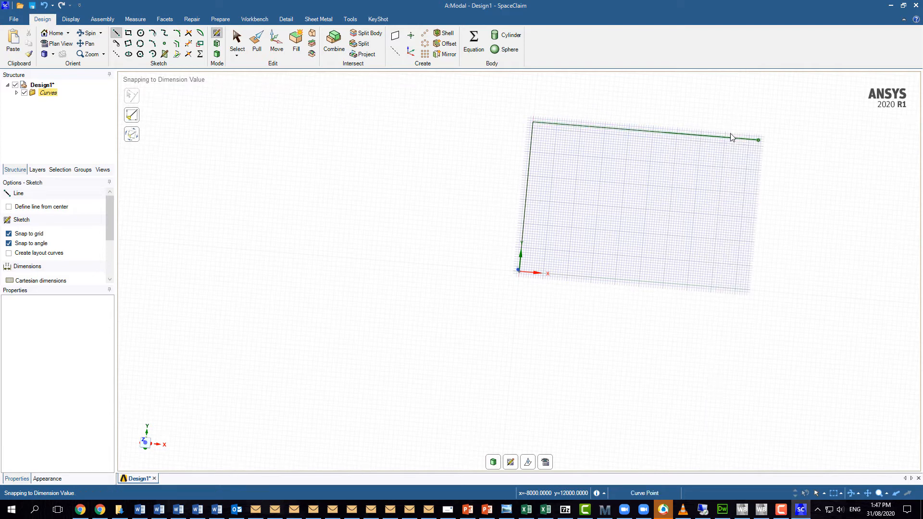
left_click(745, 291)
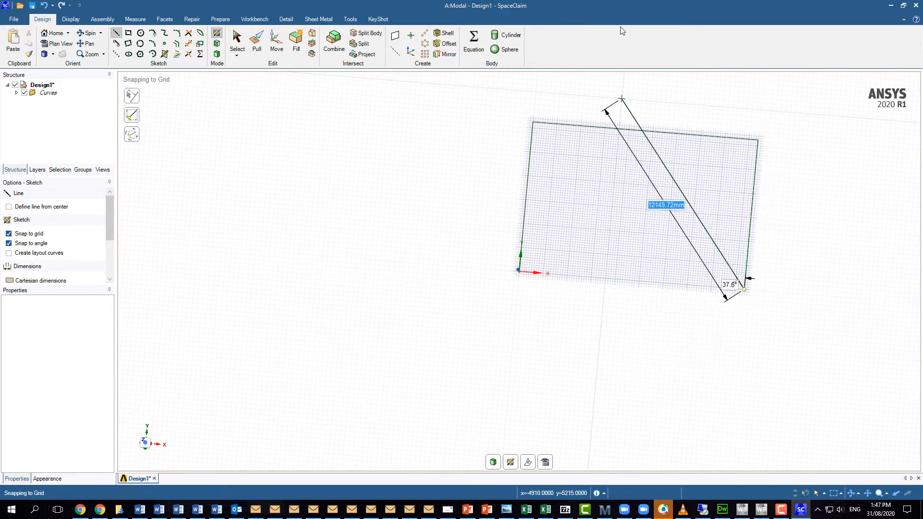
key("Escape")
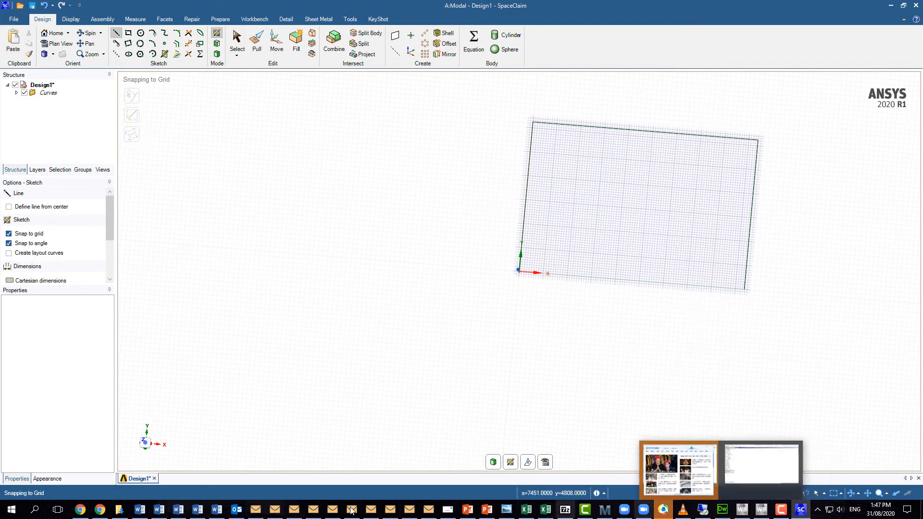
- Switch to Chrome to check the frame against the Question 1 beam diagram and return to SpaceClaim
mouse_move(98, 512)
left_click(156, 463)
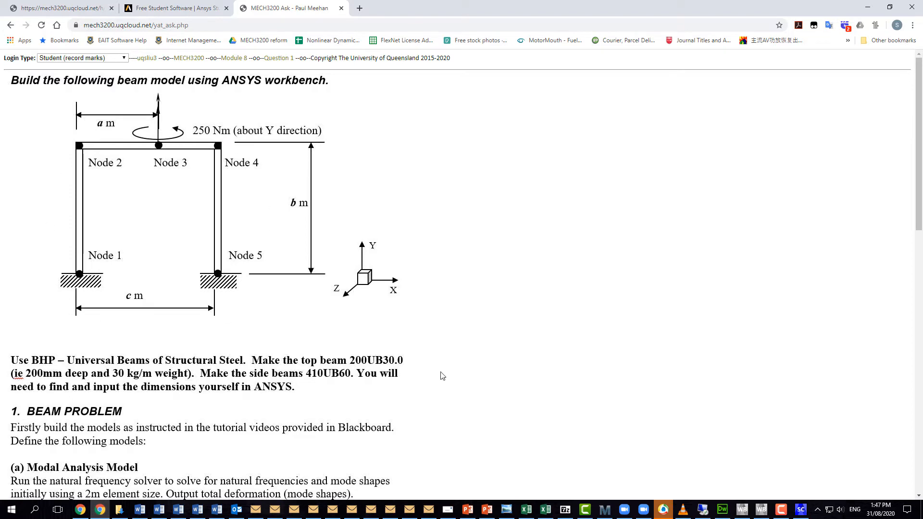
left_click(801, 510)
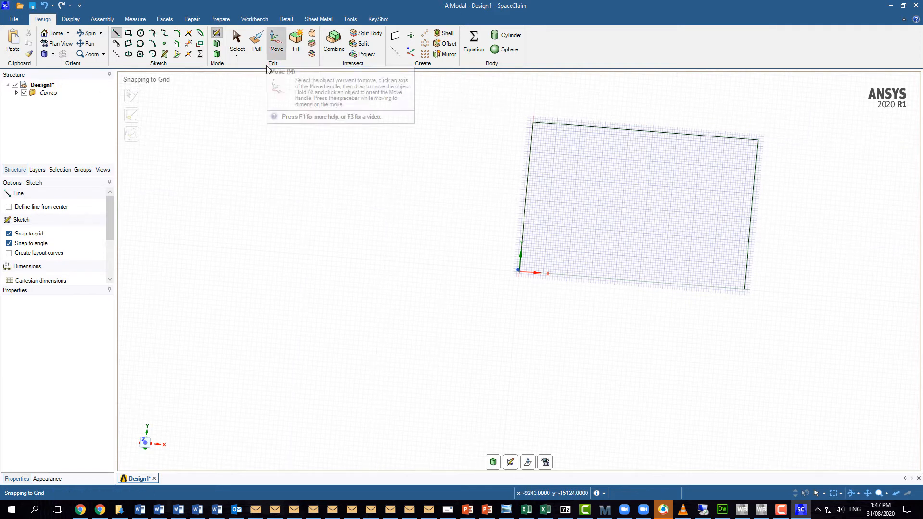
- Add an I-section beam profile to the design from the new profile library
left_click(249, 18)
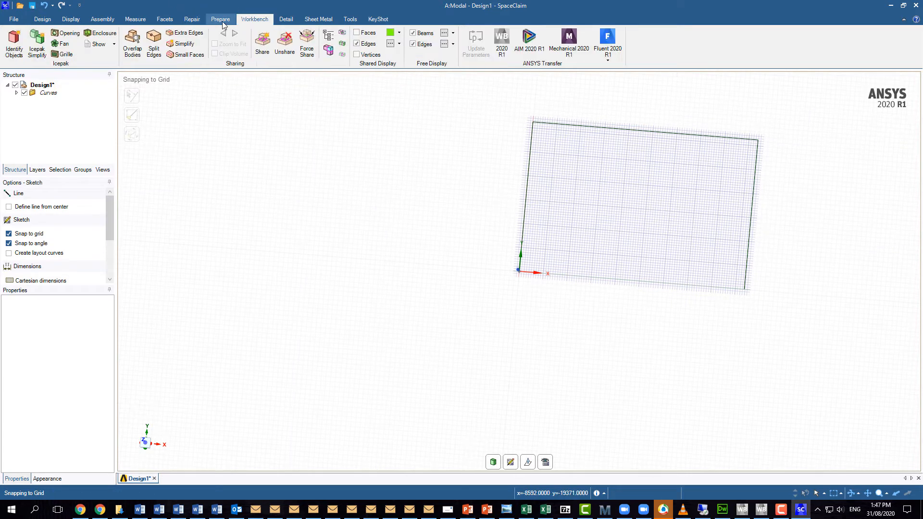
left_click(222, 20)
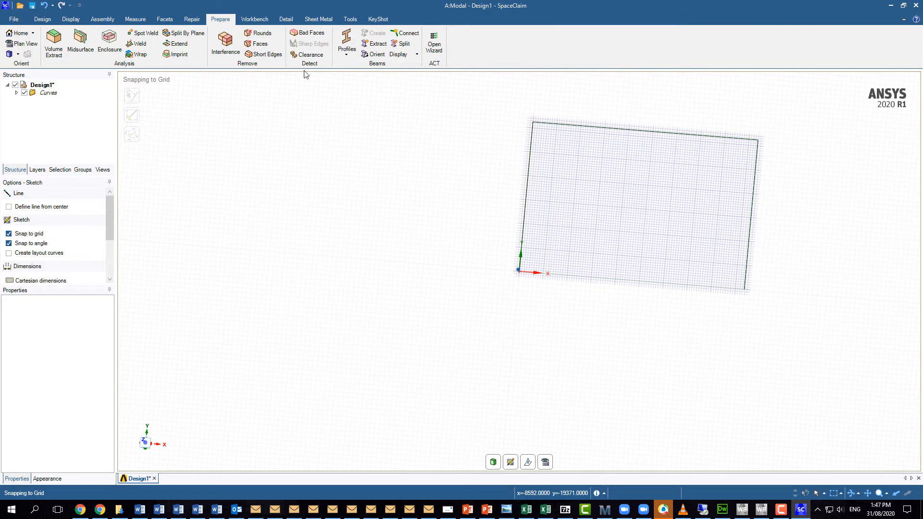
left_click(345, 44)
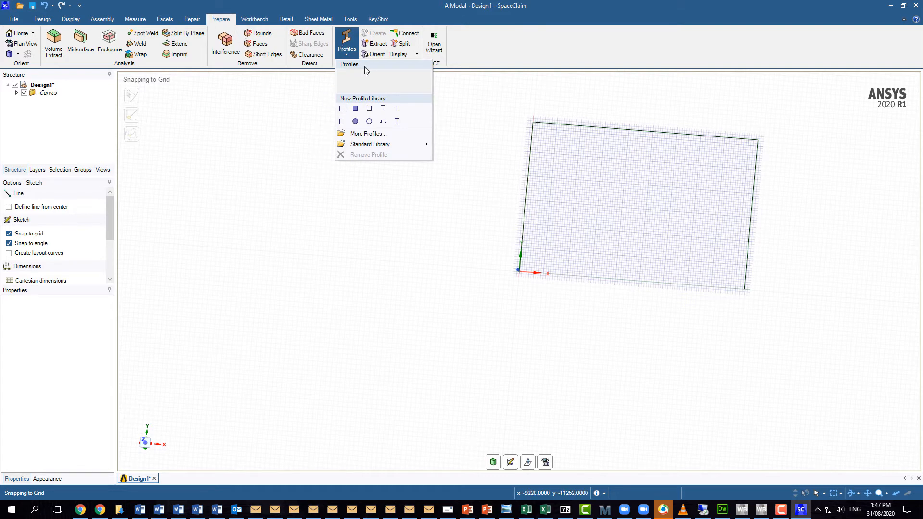
left_click(397, 121)
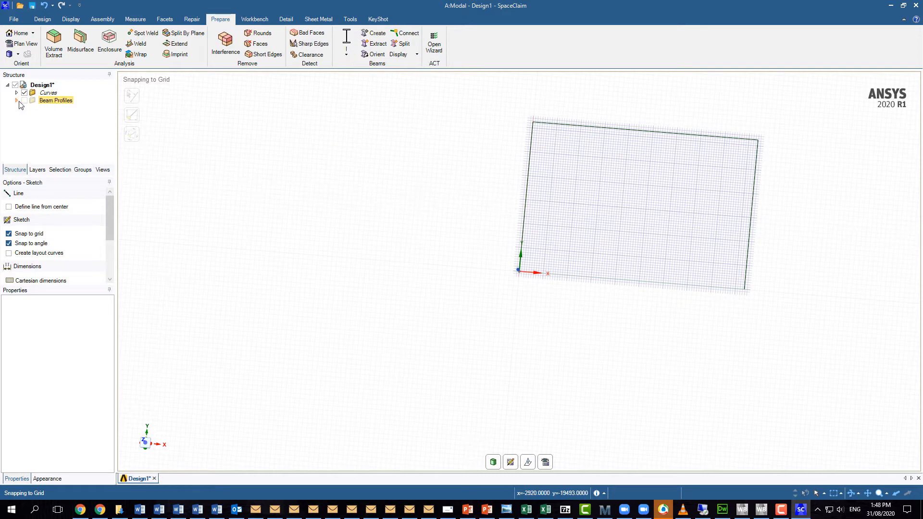
- Open the I beam profile for editing and enlarge the groups list to show all its driving dimensions
left_click(16, 100)
left_click(47, 110)
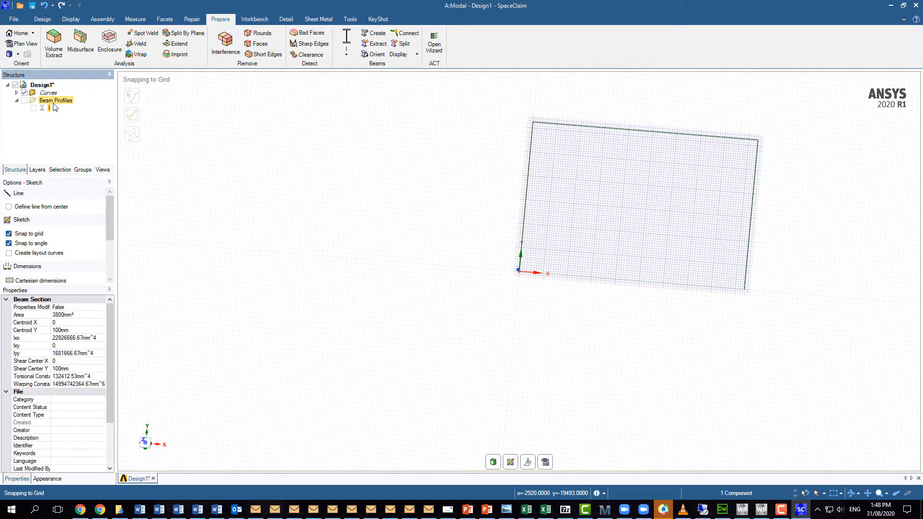
right_click(42, 111)
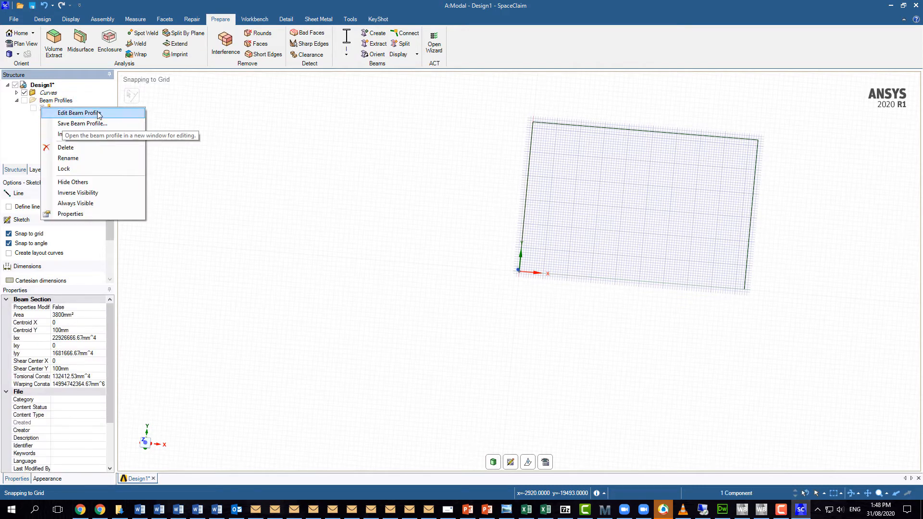
left_click(99, 114)
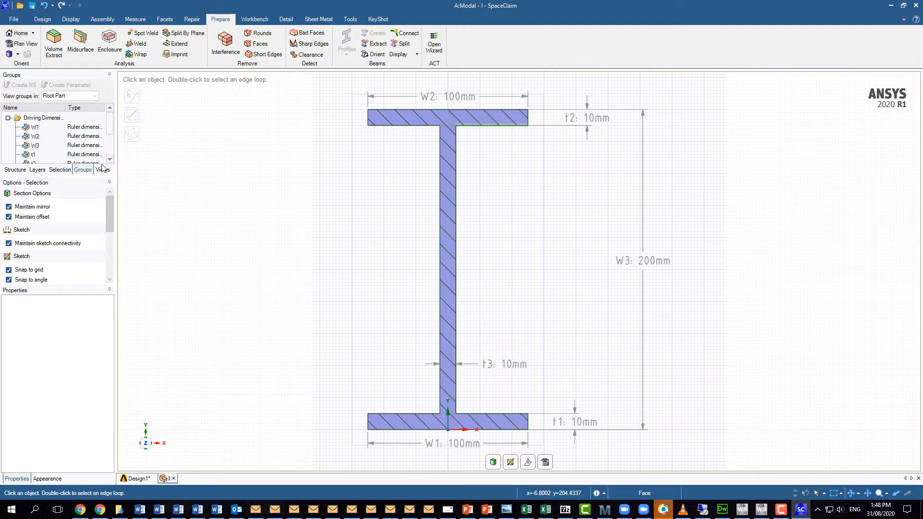
left_click_drag(106, 177, 106, 255)
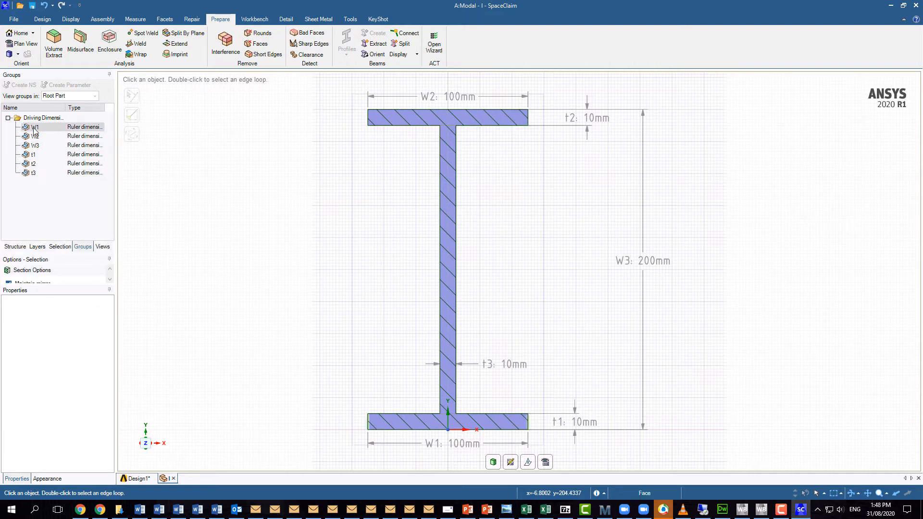
- Set the I profile's bottom flange width W1 to 80 mm
left_click(68, 127)
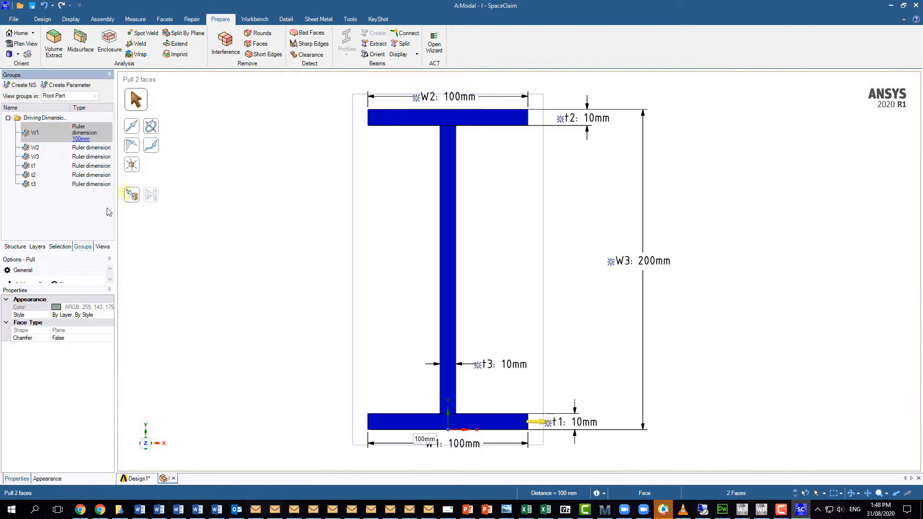
left_click(82, 140)
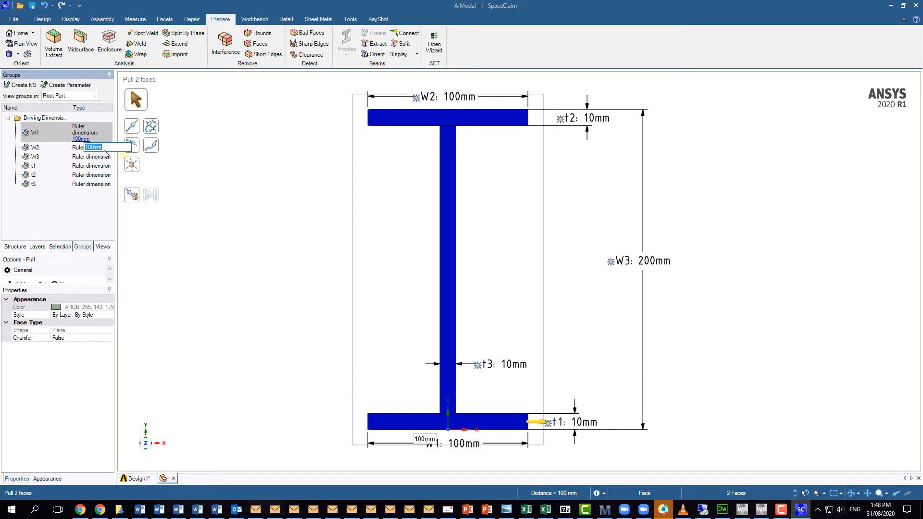
type("80")
key("Return")
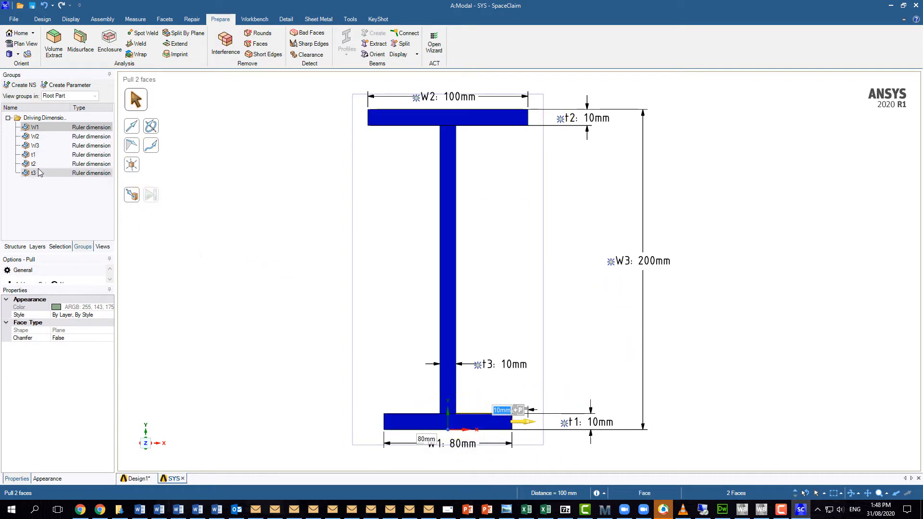
- Set the I profile's overall height W3 to 150 mm and close the profile to return to the frame design
left_click(34, 145)
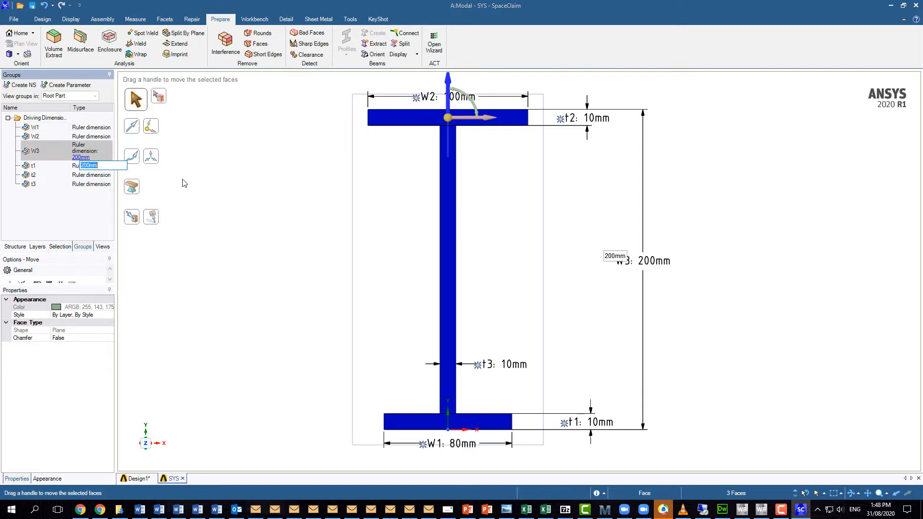
type("15")
key("Return")
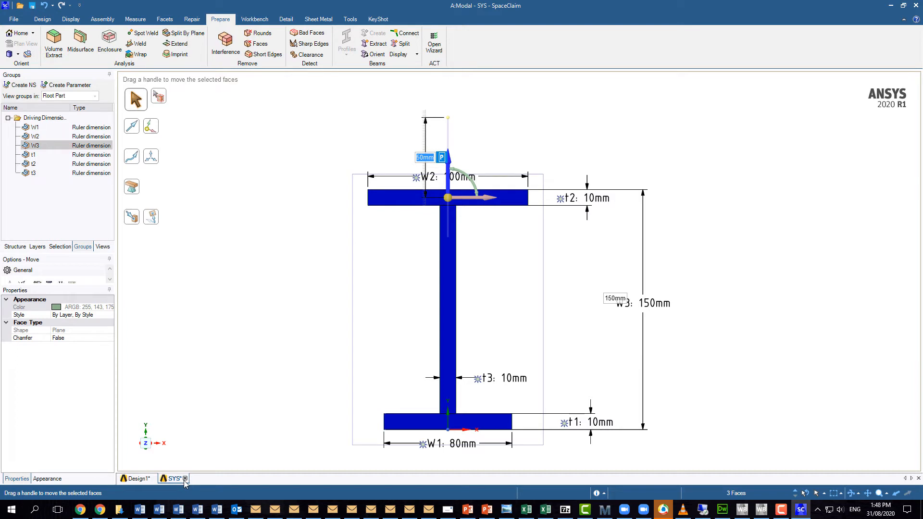
mouse_move(185, 480)
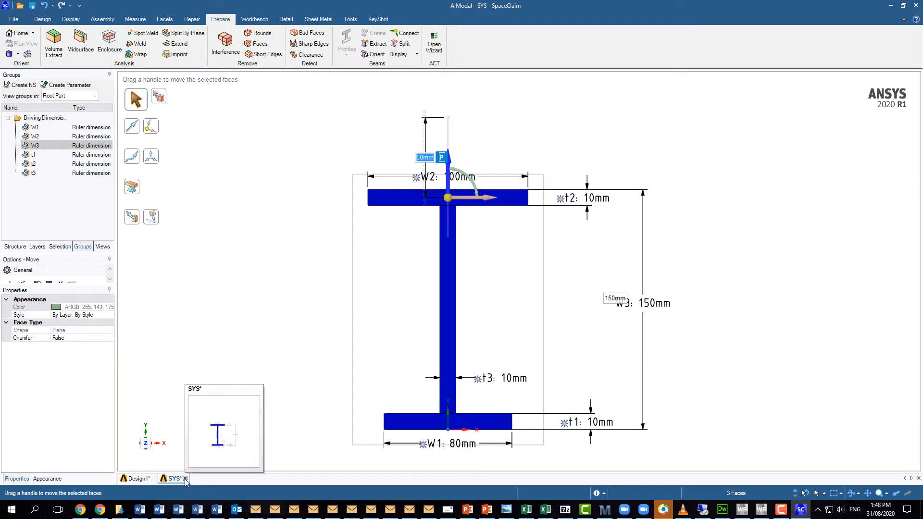
left_click(185, 479)
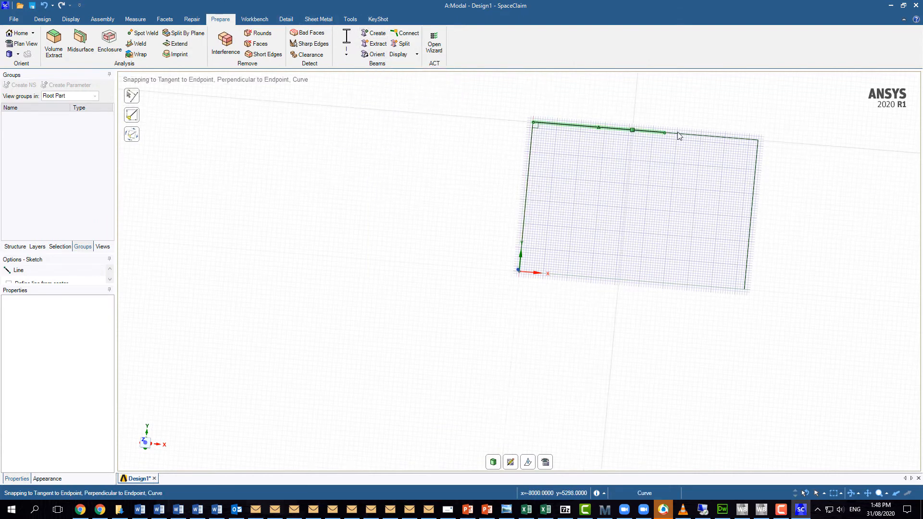
- Create beams with the I profile on the frame's left line, both top line segments and right line
left_click(375, 35)
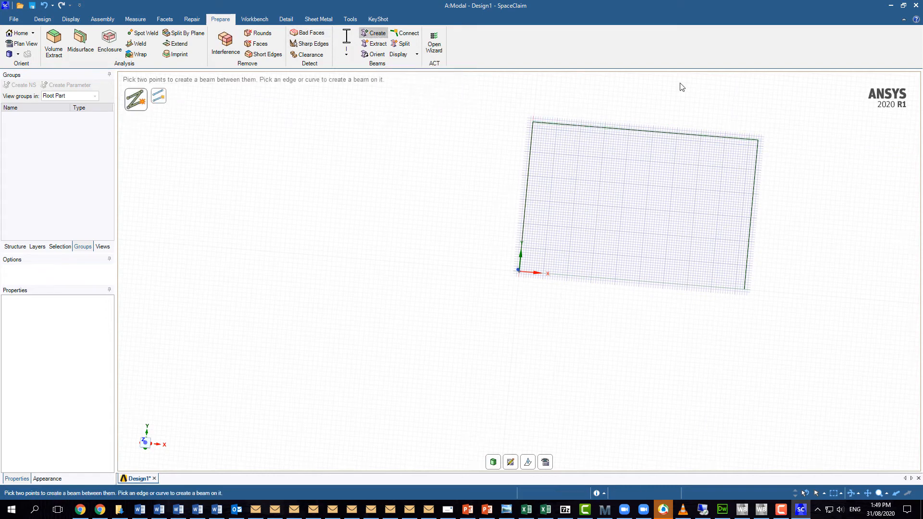
left_click(528, 193)
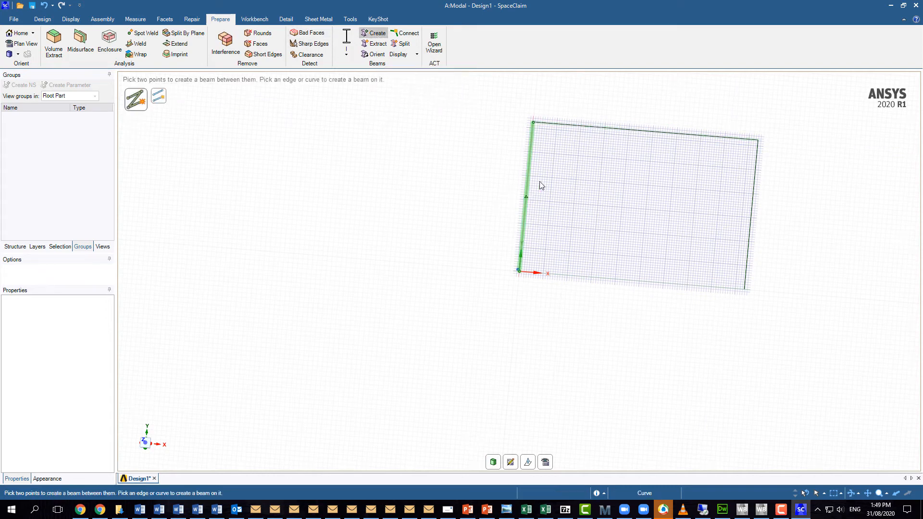
left_click(574, 124)
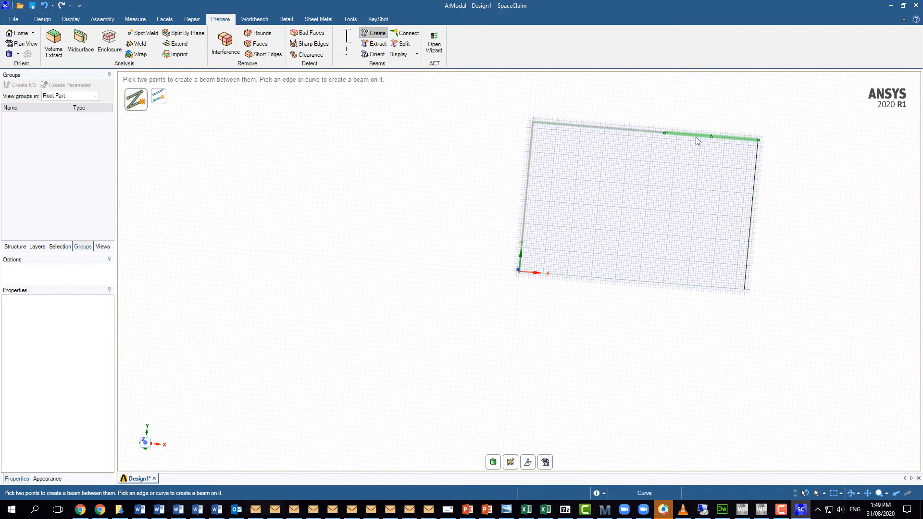
left_click(698, 138)
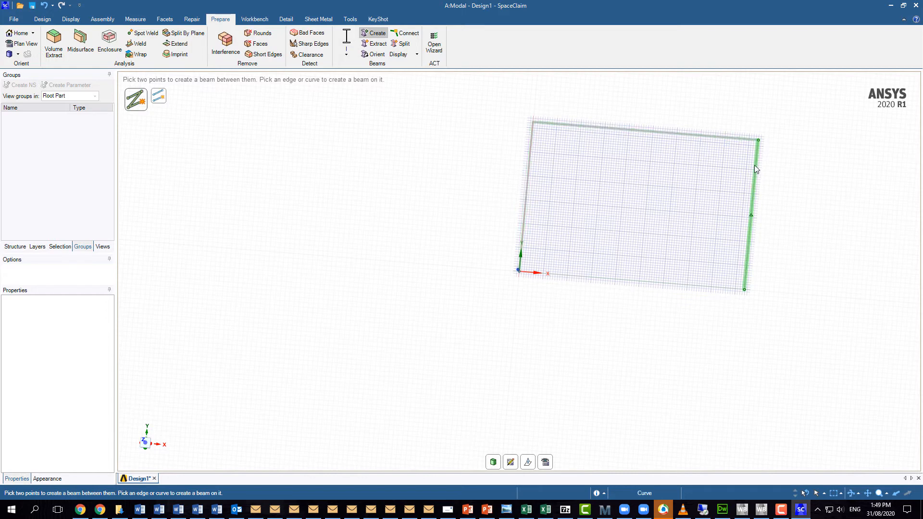
left_click(754, 166)
scroll(609, 107, "up", 2)
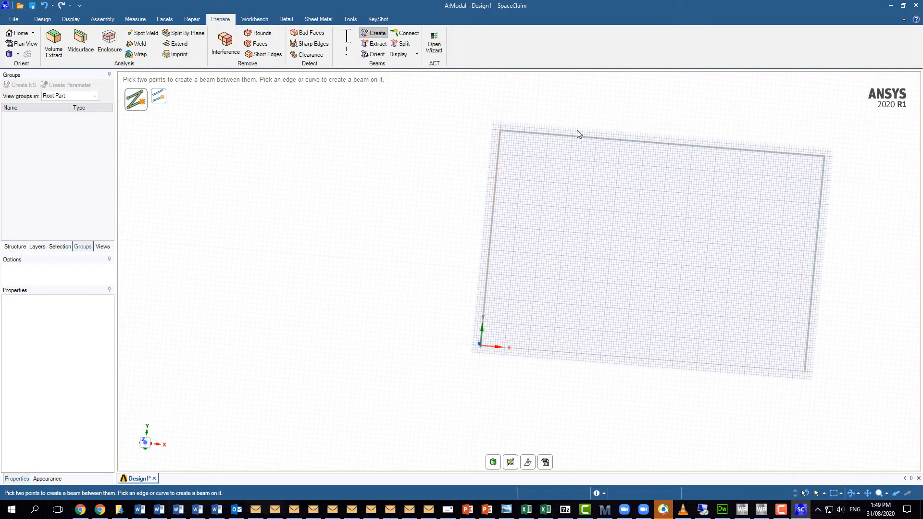
middle_click_drag(629, 217, 565, 244)
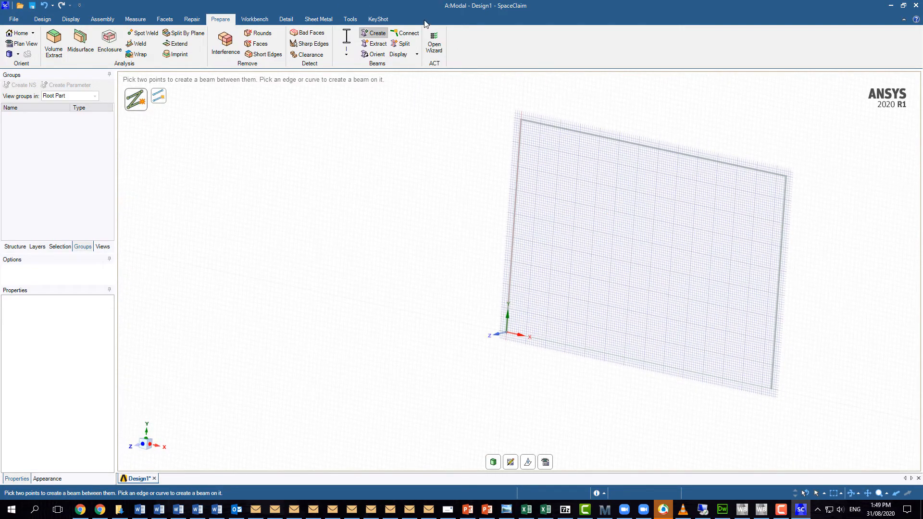
- Show the beams as solid beams and switch from sketching to 3D mode to view their I-sections
left_click(417, 54)
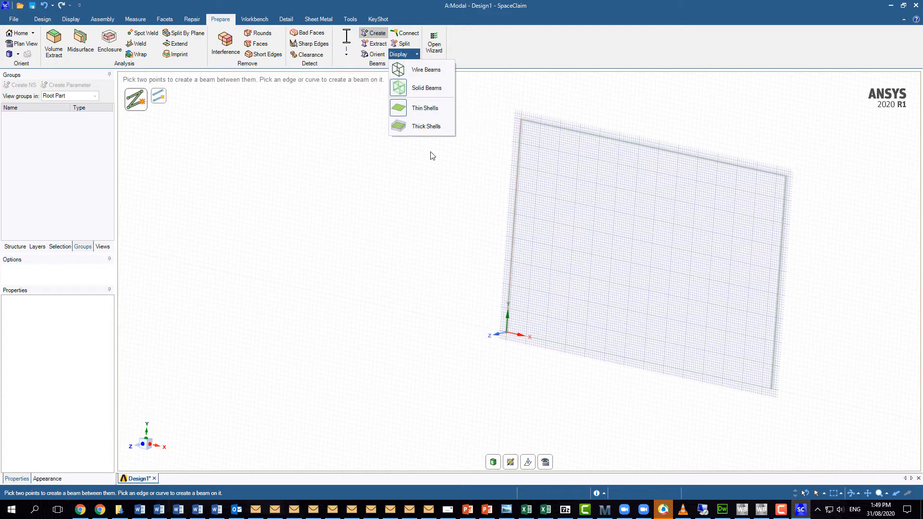
left_click(486, 107)
middle_click_drag(742, 150, 826, 179)
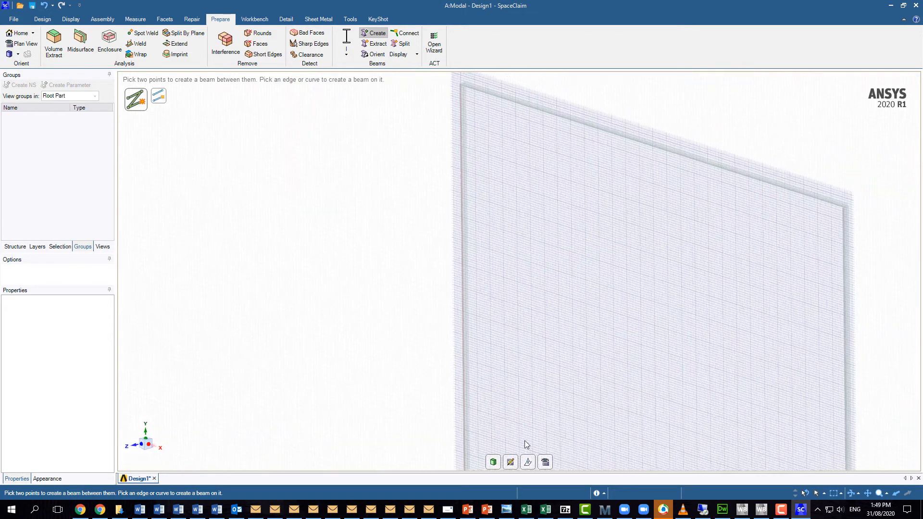
left_click(494, 464)
key("Escape")
middle_click_drag(866, 144, 847, 140)
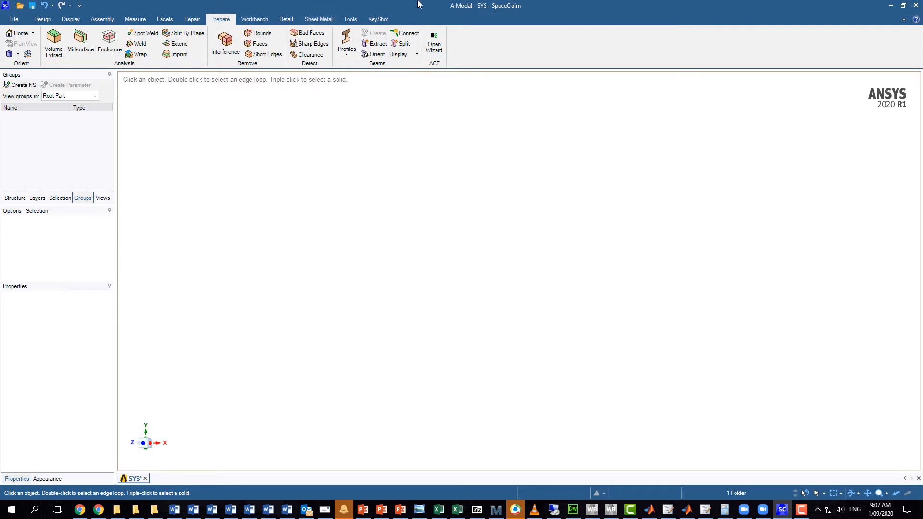
- Add a second I-section profile to the design from the new profile library
left_click(346, 53)
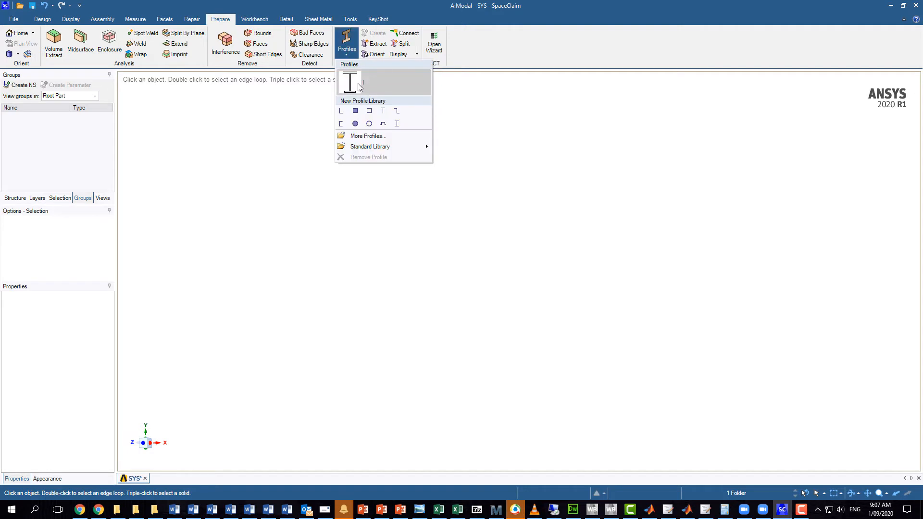
left_click(397, 124)
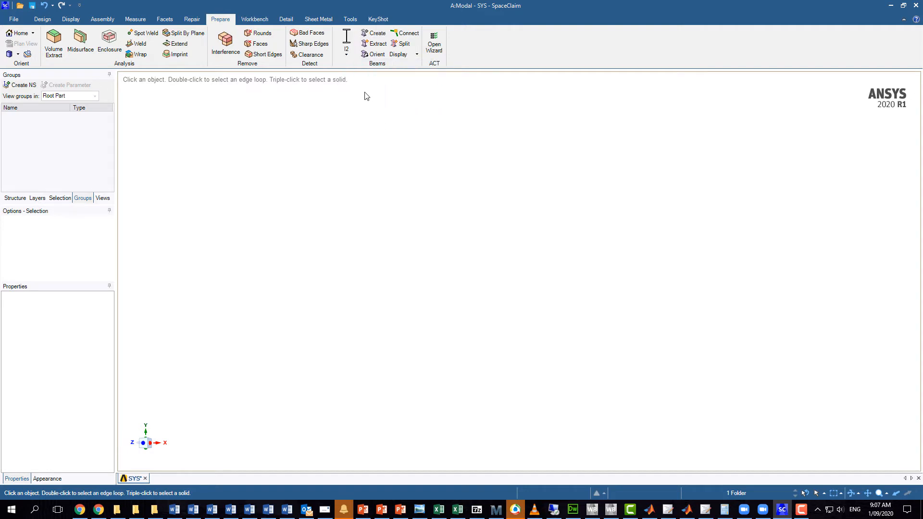
left_click(348, 45)
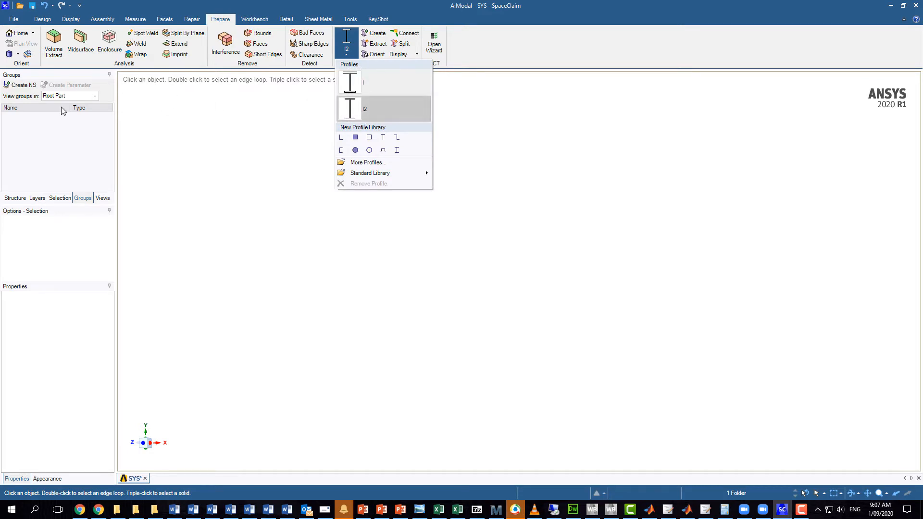
- Rename the first I beam profile in the structure tree to Top Beam
left_click(15, 199)
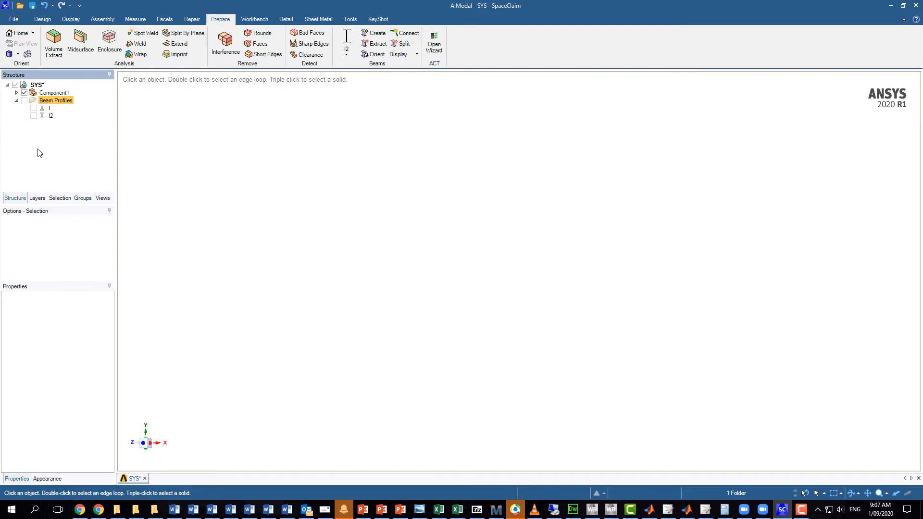
left_click(49, 108)
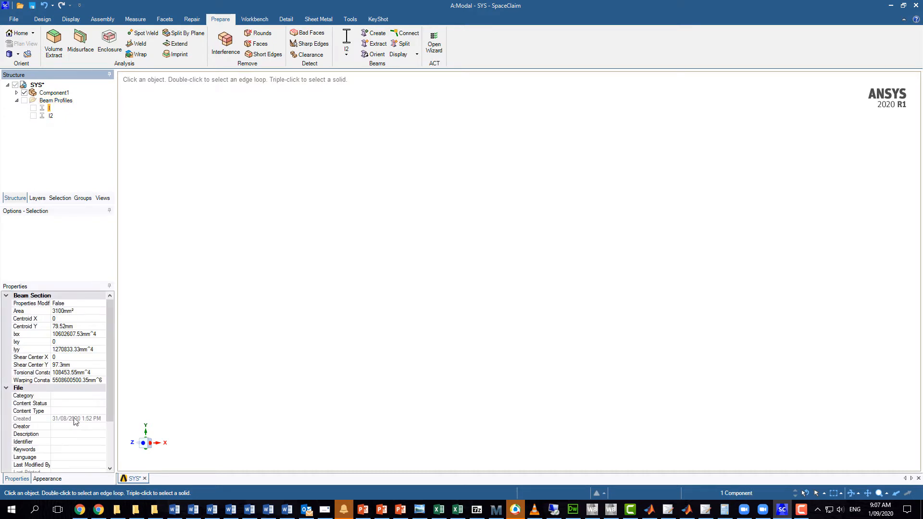
scroll(79, 392, "down", 5)
scroll(72, 389, "up", 5)
right_click(49, 111)
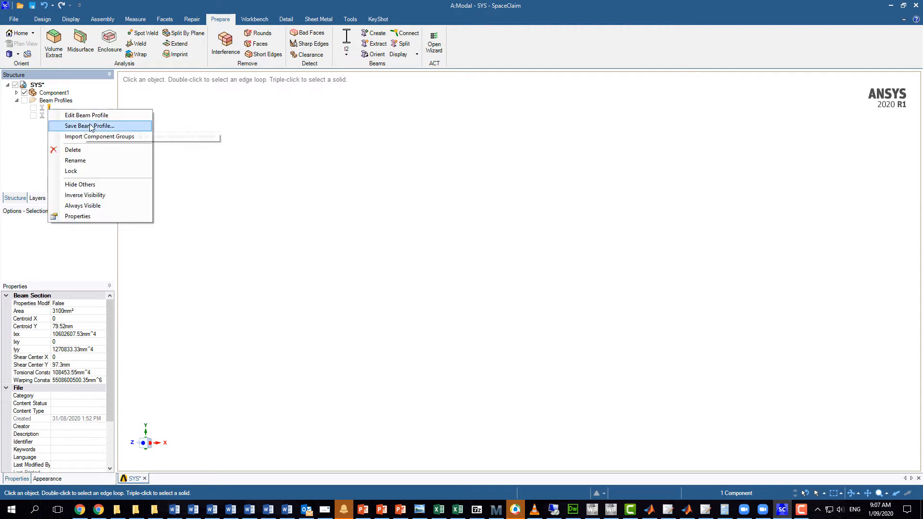
left_click(102, 159)
type("Top")
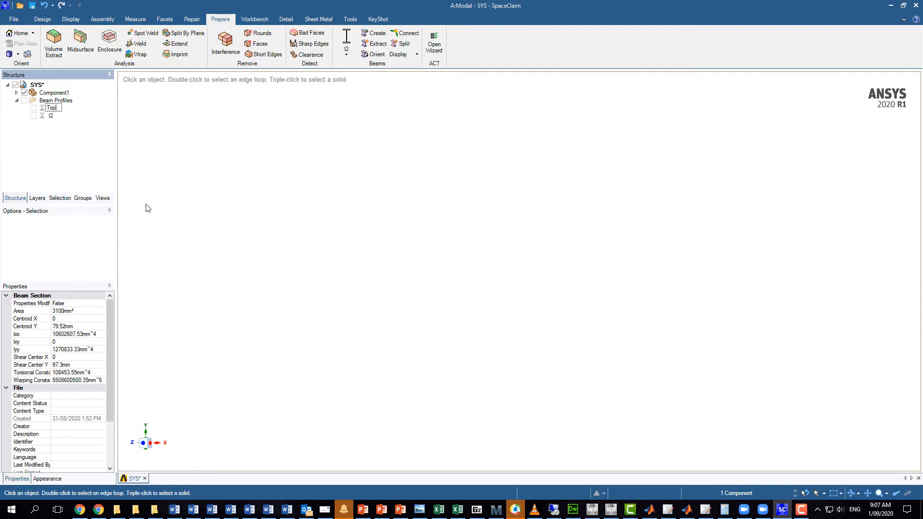
type(" Beam")
- Rename the second beam profile, I2, to Side Beam
left_click(51, 116)
right_click(51, 116)
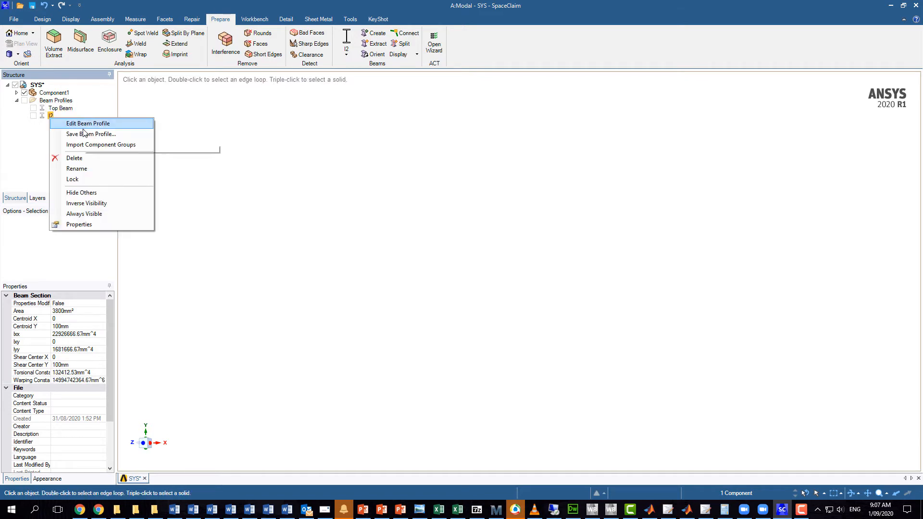
left_click(88, 167)
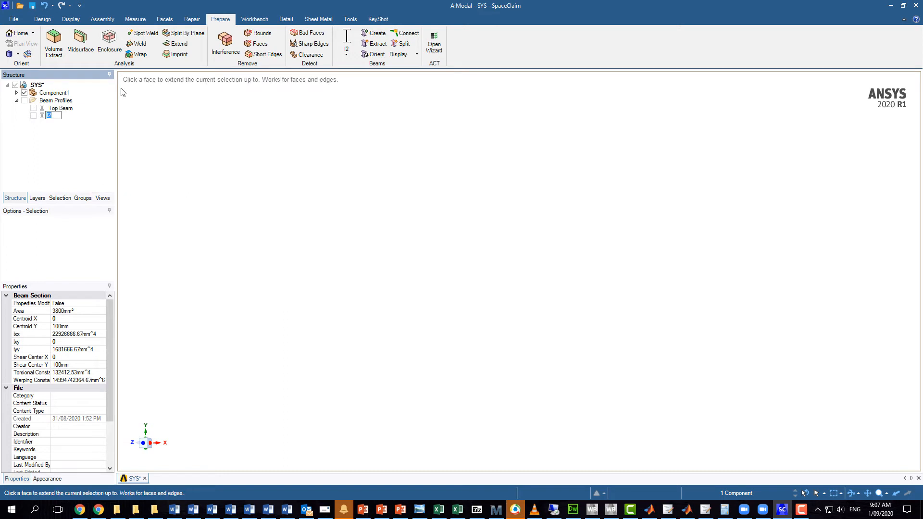
type("Side Beam")
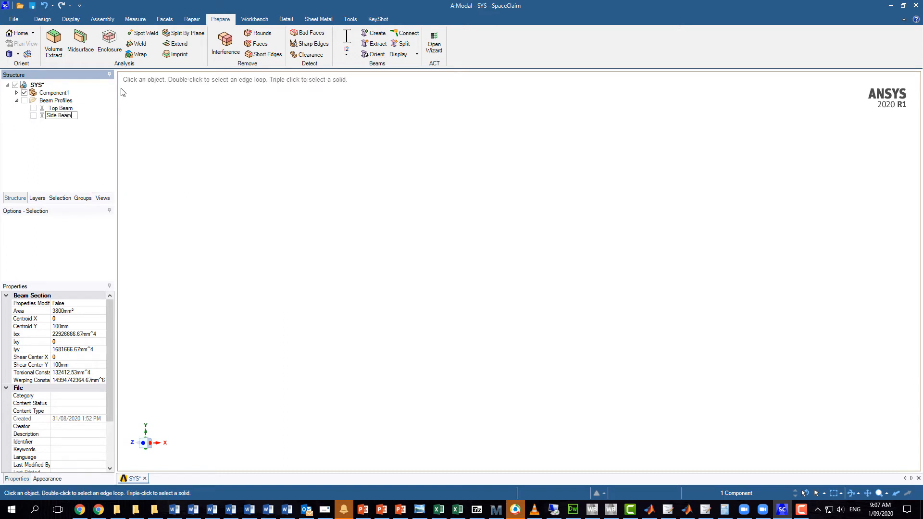
key("Return")
- Open the Side Beam profile to check its driving dimensions, and close it to return to the frame design
left_click(64, 110)
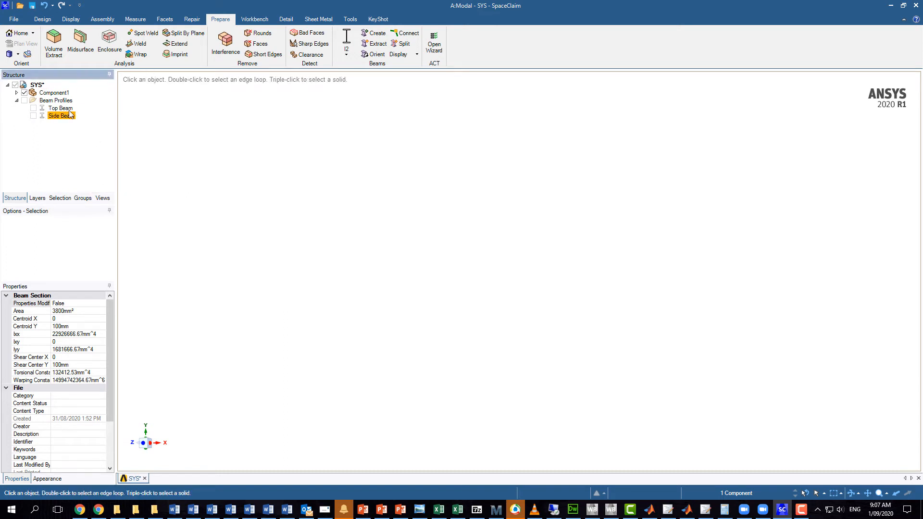
left_click(62, 117)
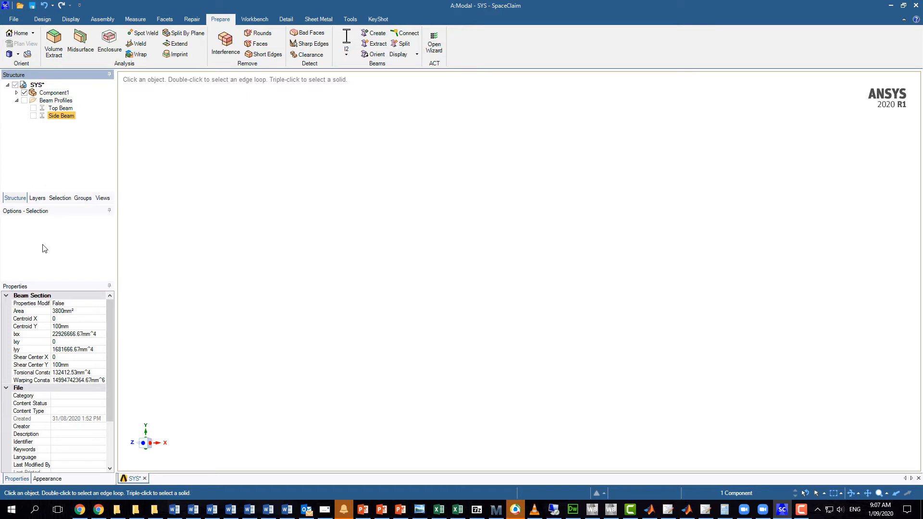
right_click(67, 117)
left_click(87, 123)
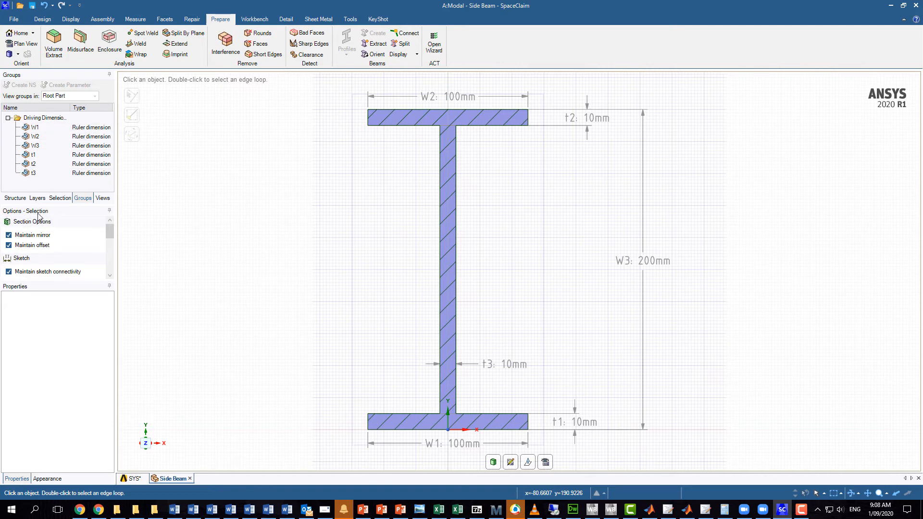
left_click(190, 479)
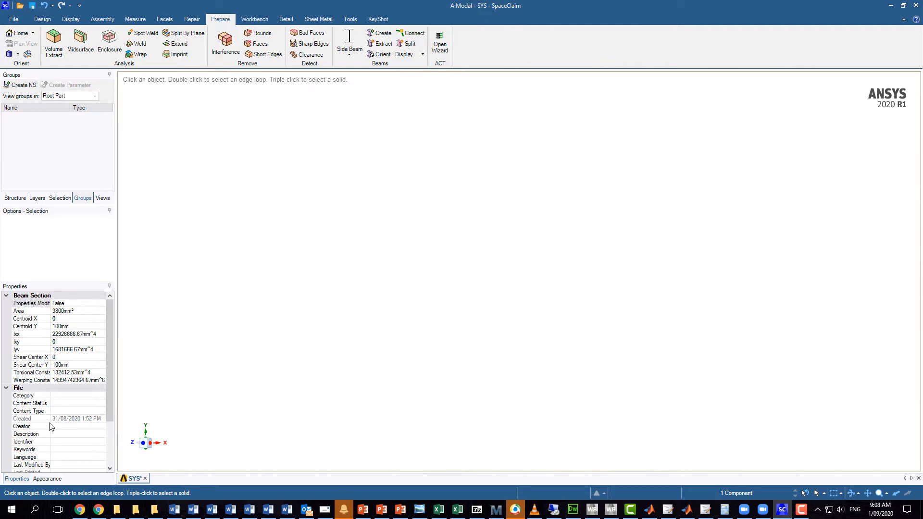
- Expand Component1's beams in the structure tree and select the first two to identify their frame members
left_click(14, 199)
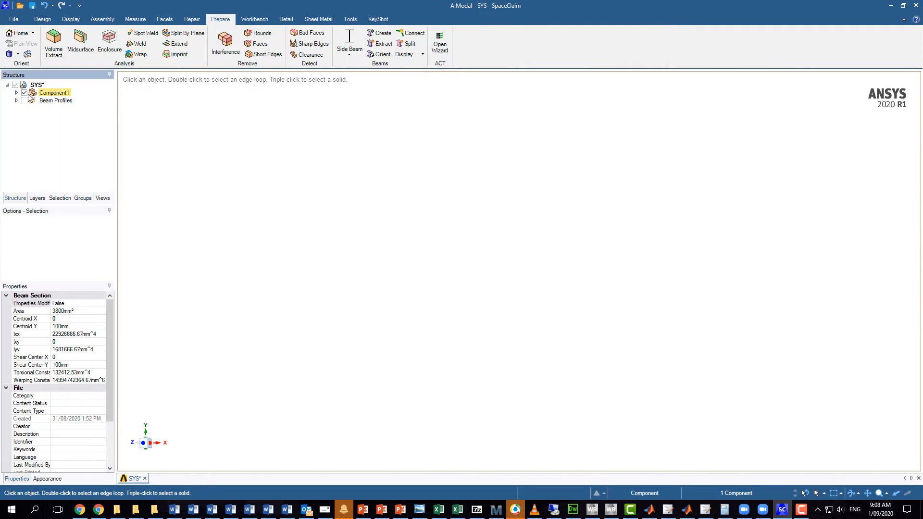
left_click(16, 92)
double_click(49, 102)
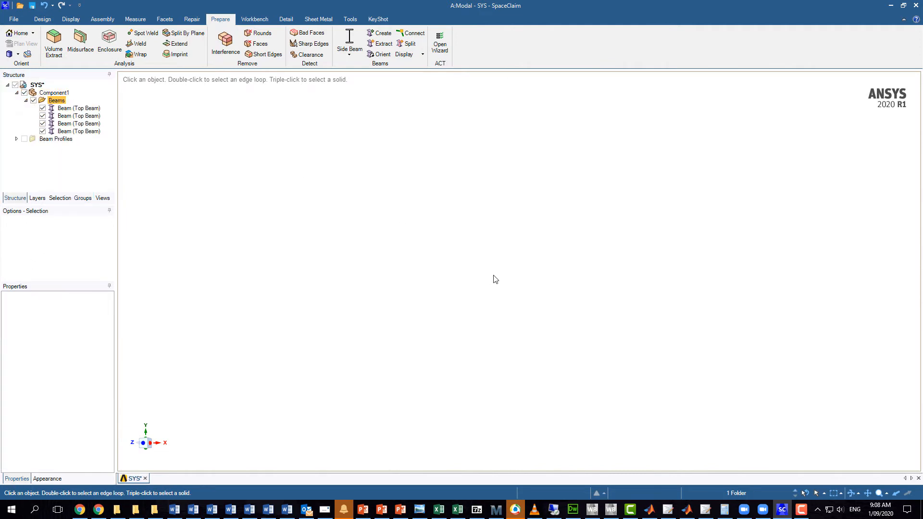
left_click(80, 108)
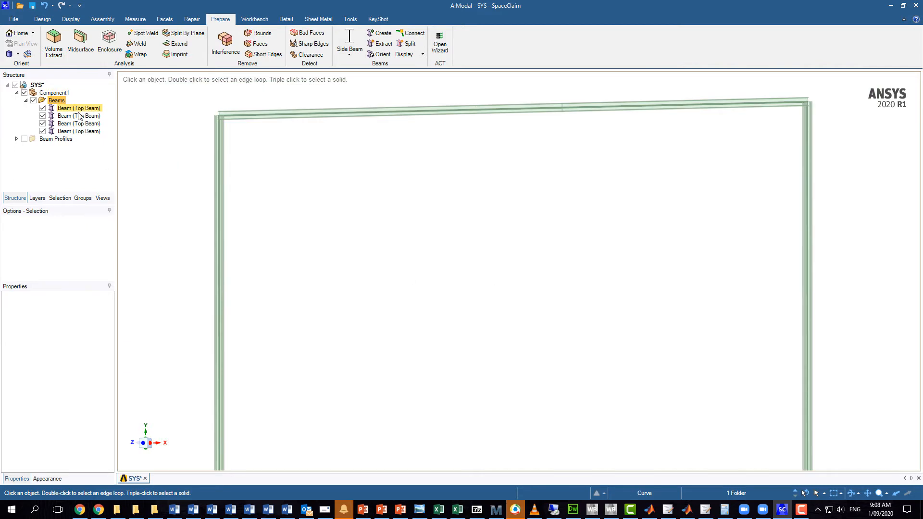
left_click(80, 109)
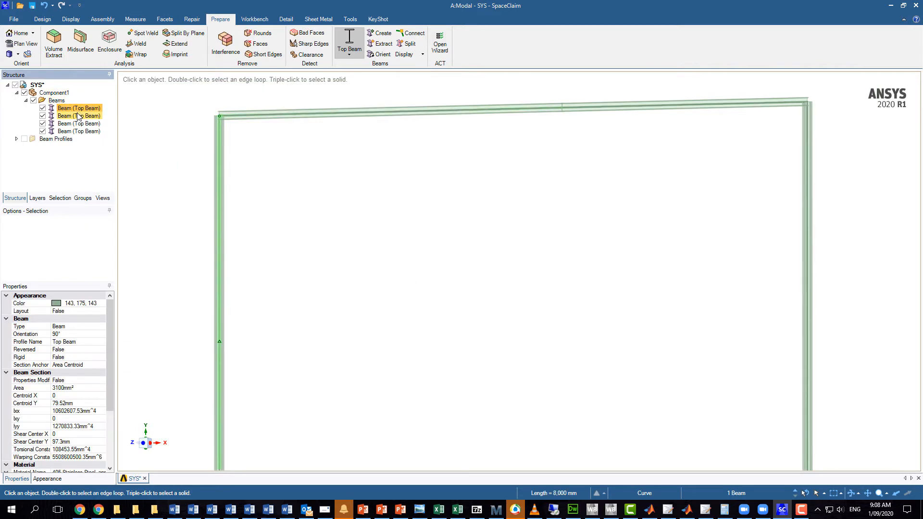
left_click(80, 117)
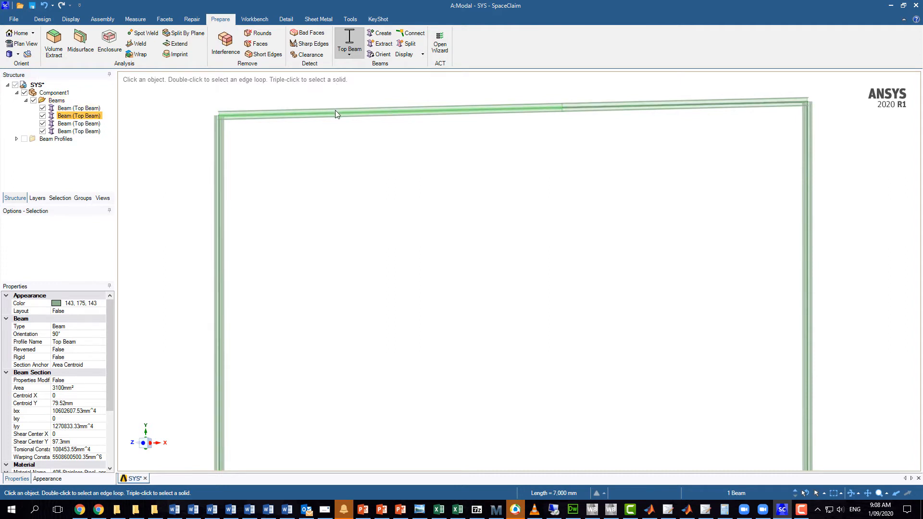
- Review the beam, section and material properties of the selected top beam segment
scroll(77, 361, "down", 5)
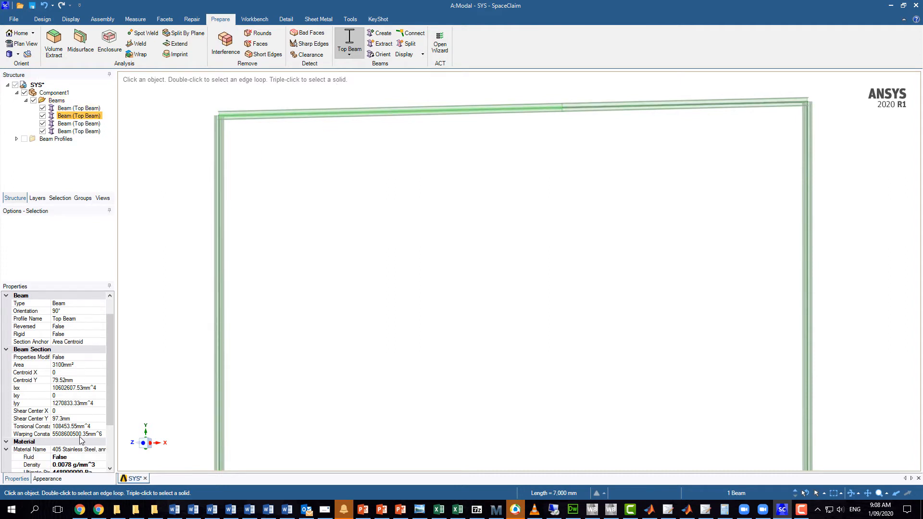
scroll(76, 428, "up", 5)
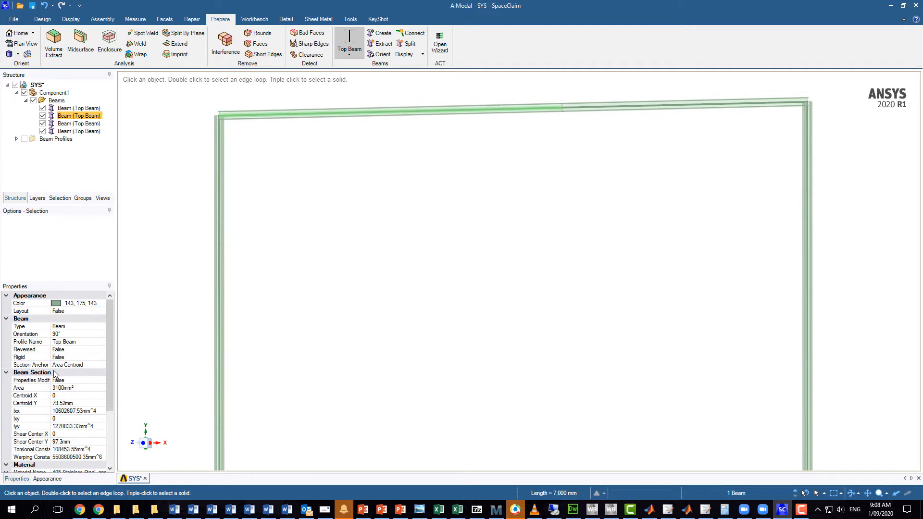
scroll(81, 355, "down", 4)
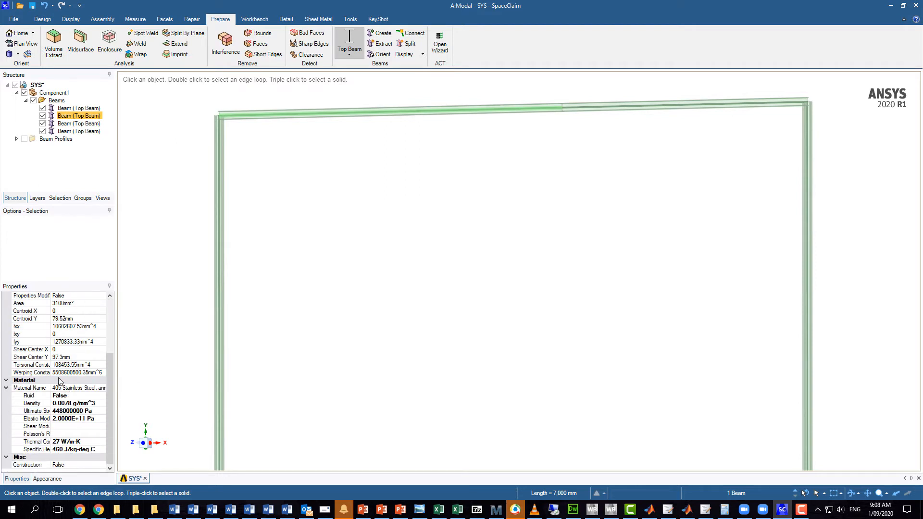
scroll(54, 387, "up", 4)
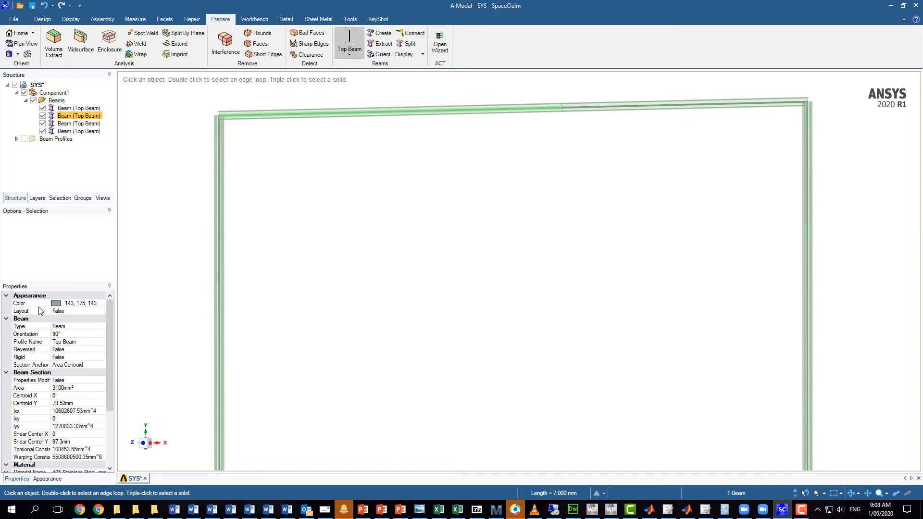
- Change the profile of the first vertical beam, on the frame's left side, to Side Beam and review its section properties
left_click(35, 341)
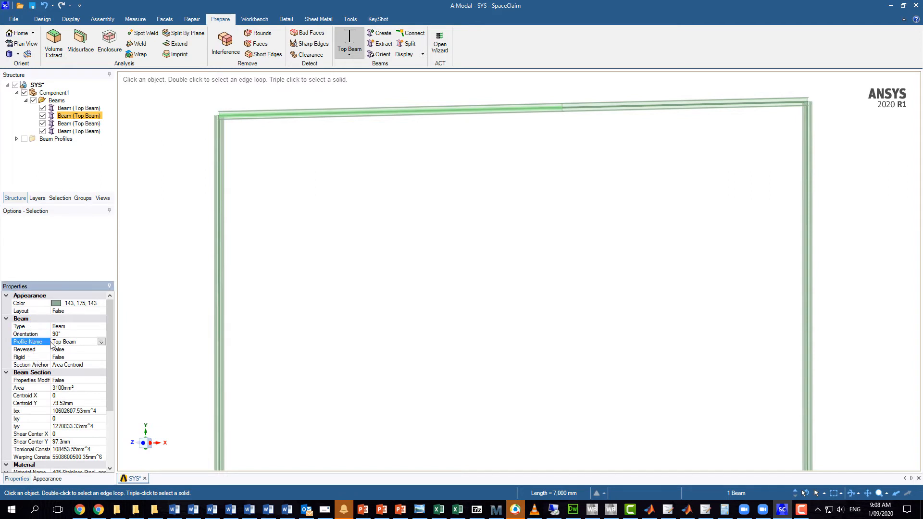
left_click(91, 109, "ctrl")
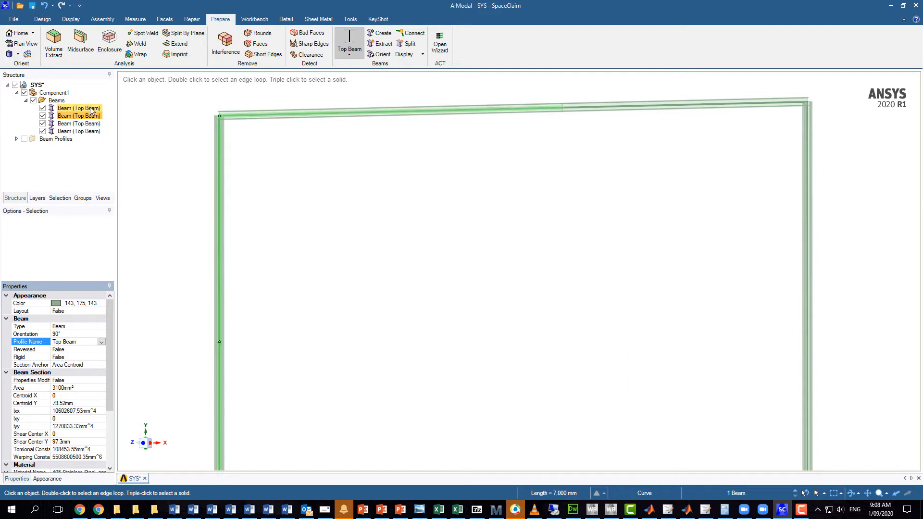
left_click(92, 109)
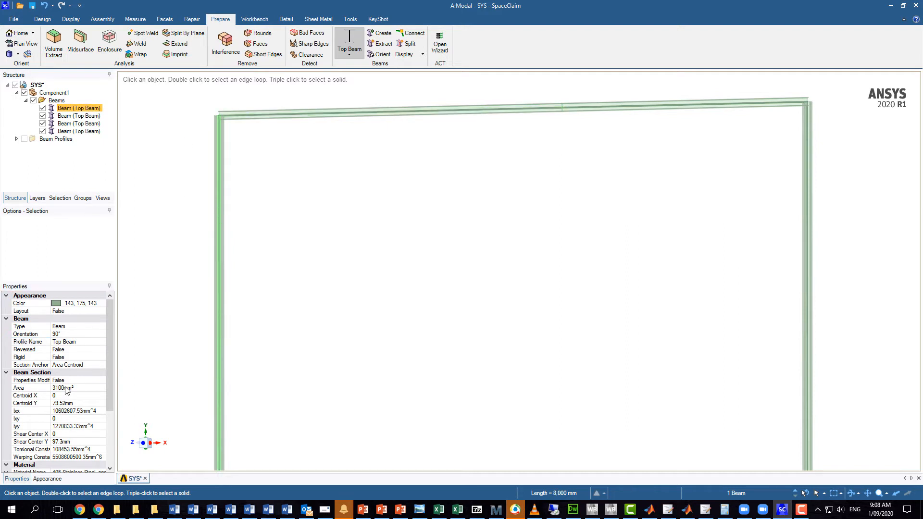
left_click(44, 343)
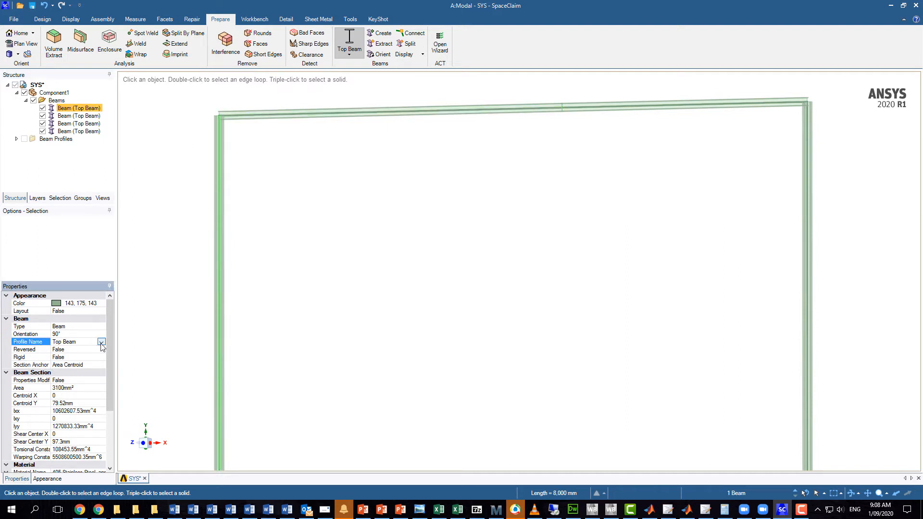
left_click(102, 343)
left_click(80, 350)
scroll(101, 356, "down", 2)
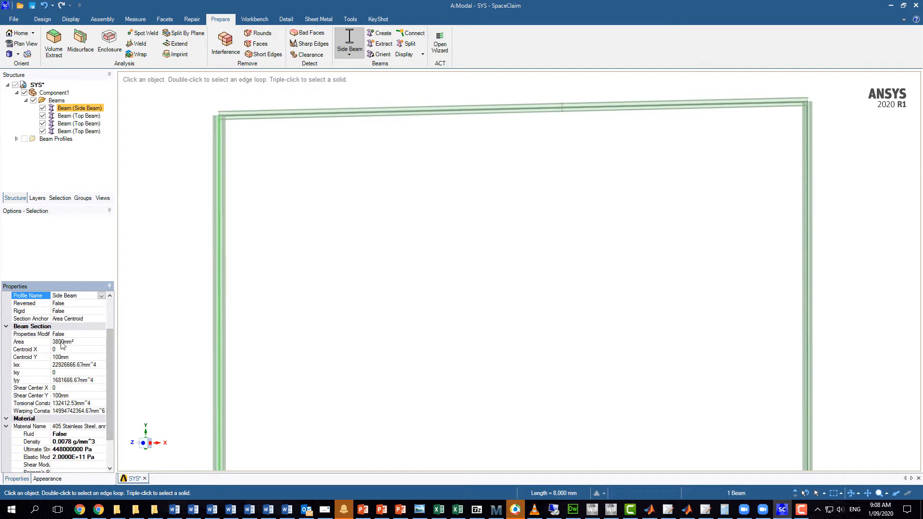
scroll(111, 363, "down", 2)
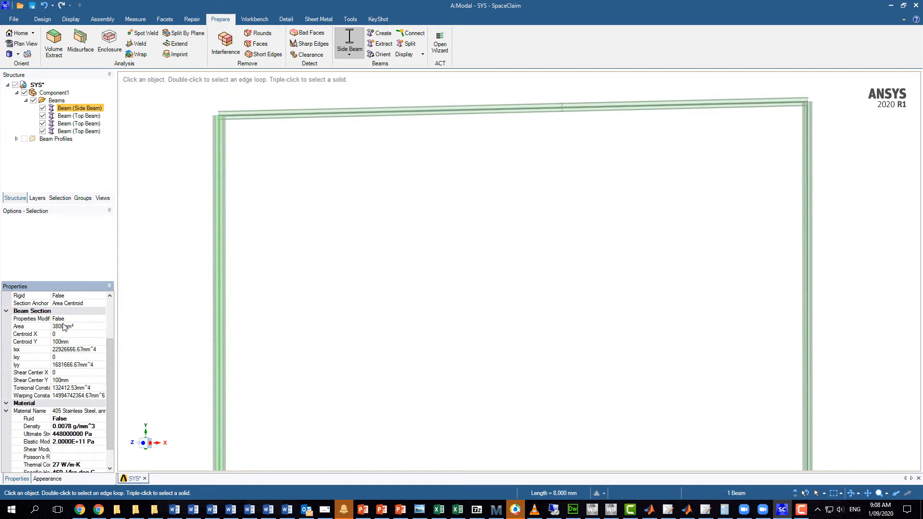
scroll(66, 331, "up", 5)
- Change the profile of the frame's right vertical beam to Side Beam, leaving both top segments on the Top Beam profile
left_click(80, 123)
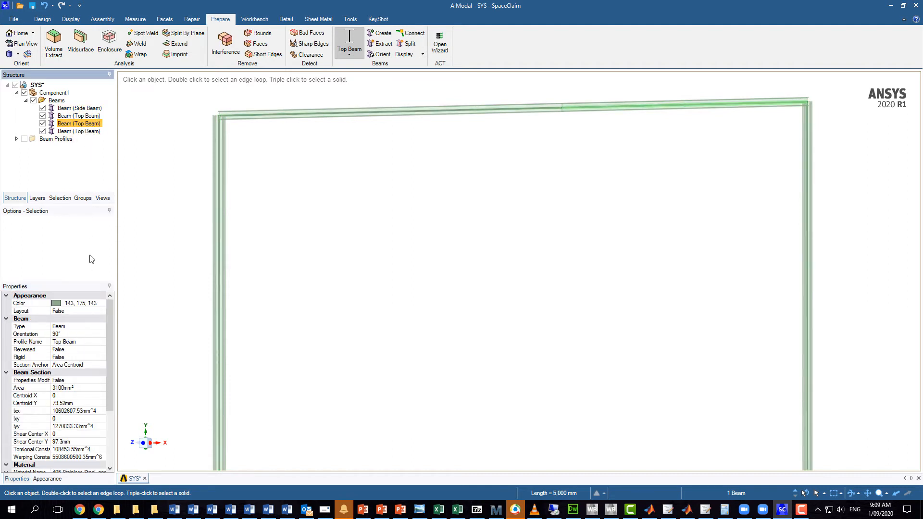
left_click(80, 131)
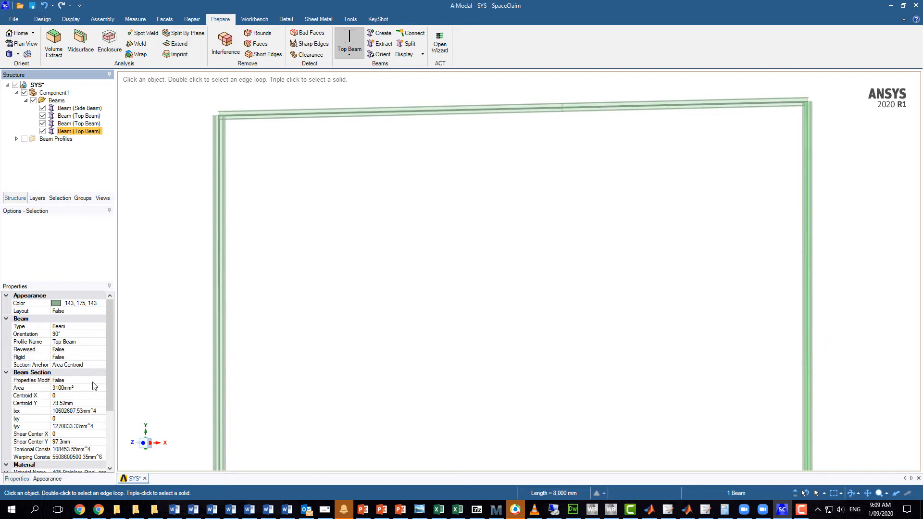
left_click_drag(112, 349, 109, 371)
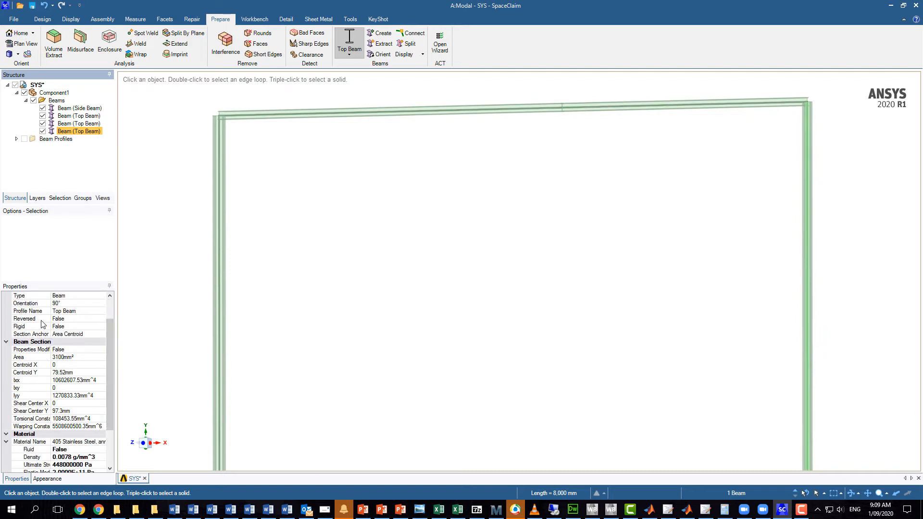
scroll(61, 340, "up", 2)
left_click(65, 342)
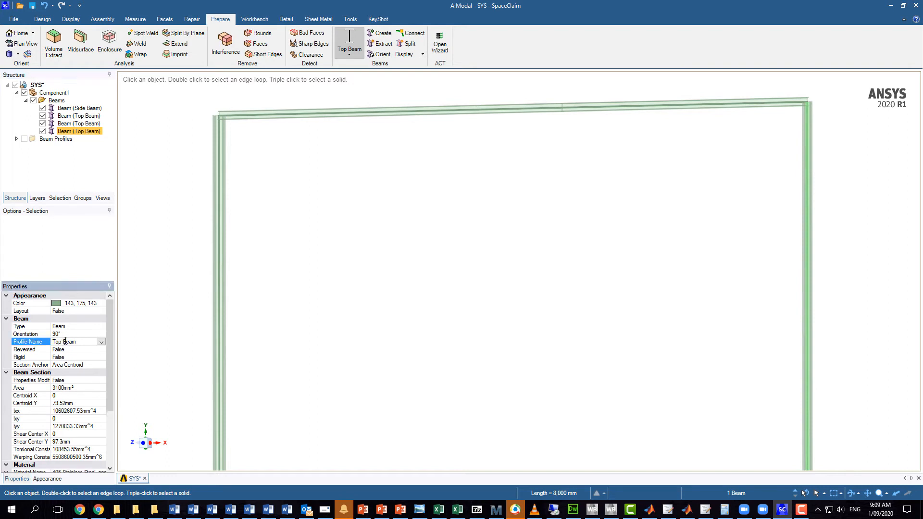
left_click(102, 342)
left_click(90, 350)
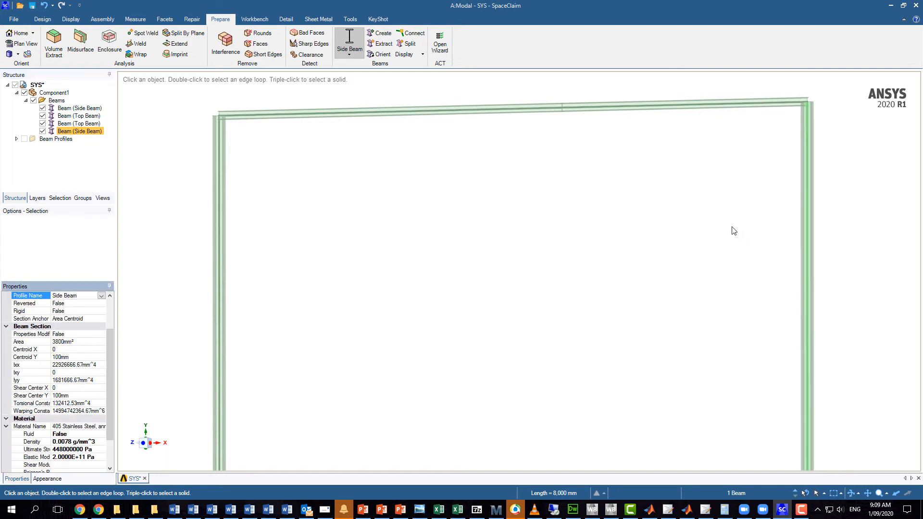
left_click(81, 117)
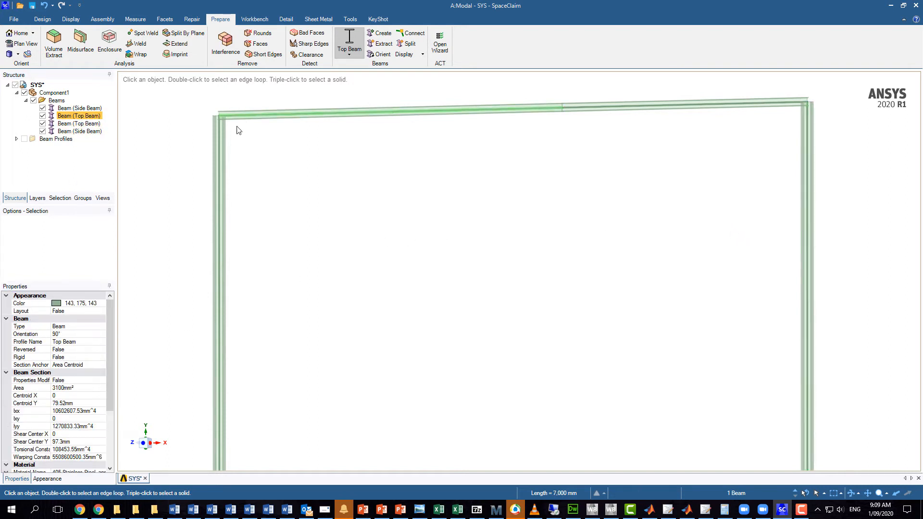
left_click(89, 110)
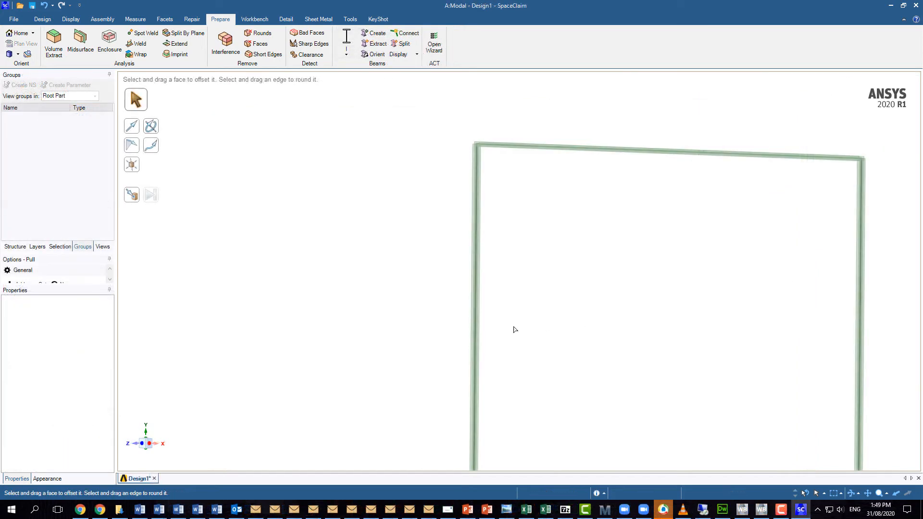
- Bring the whole frame into view and expand the Beams folder of Design1 in an enlarged structure tree
scroll(513, 330, "down", 4)
scroll(727, 406, "up", 3)
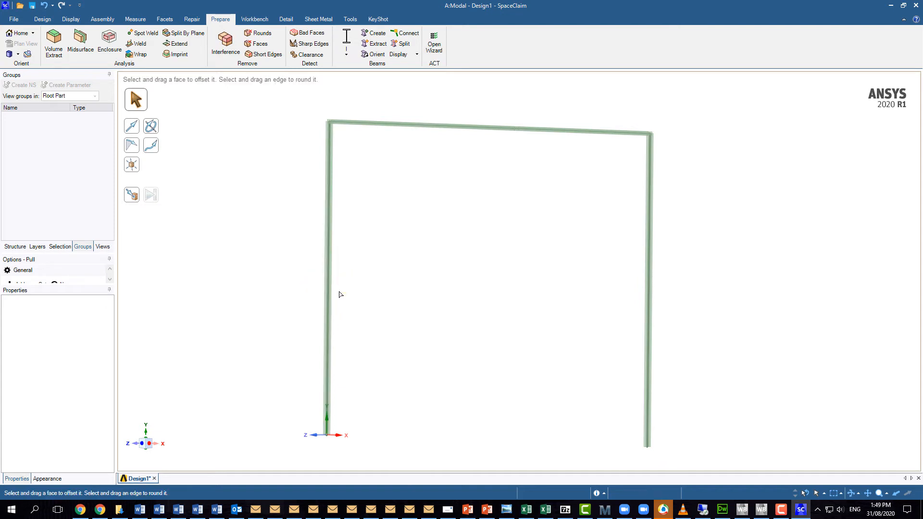
middle_click_drag(355, 316, 356, 313)
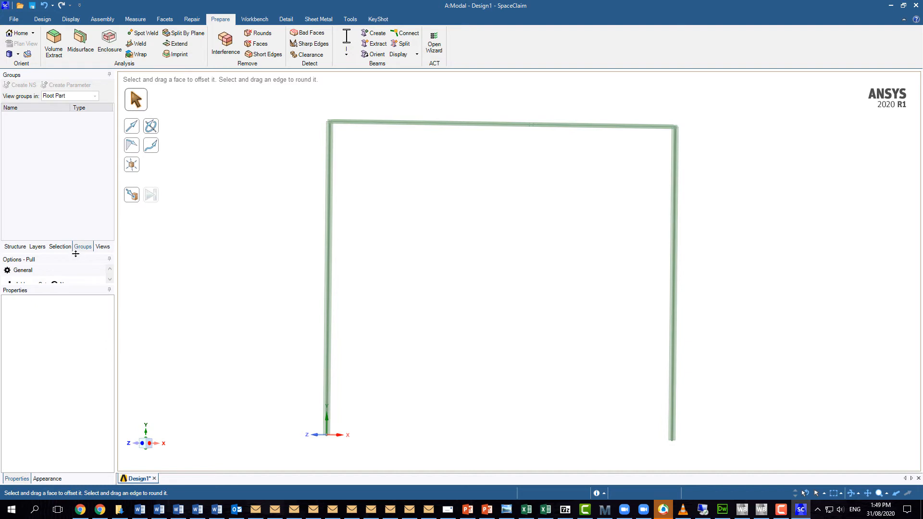
left_click_drag(75, 254, 77, 207)
left_click(14, 200)
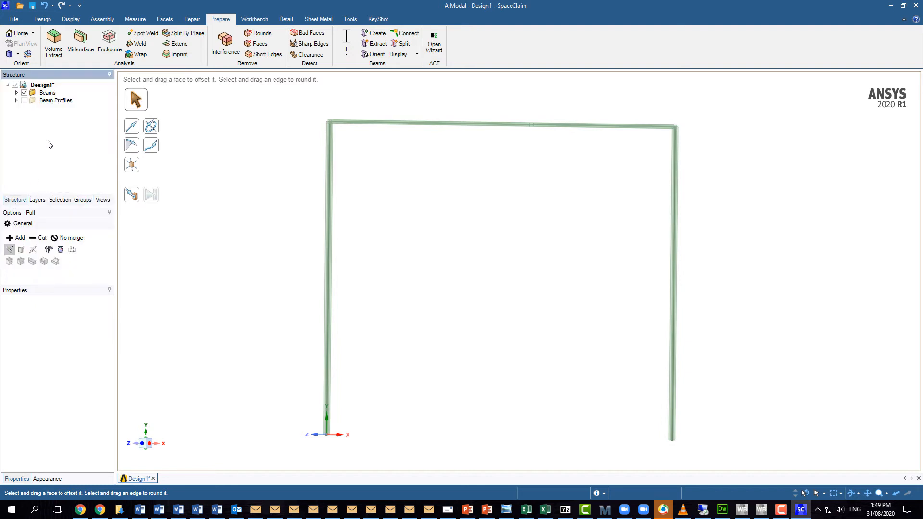
left_click(55, 101)
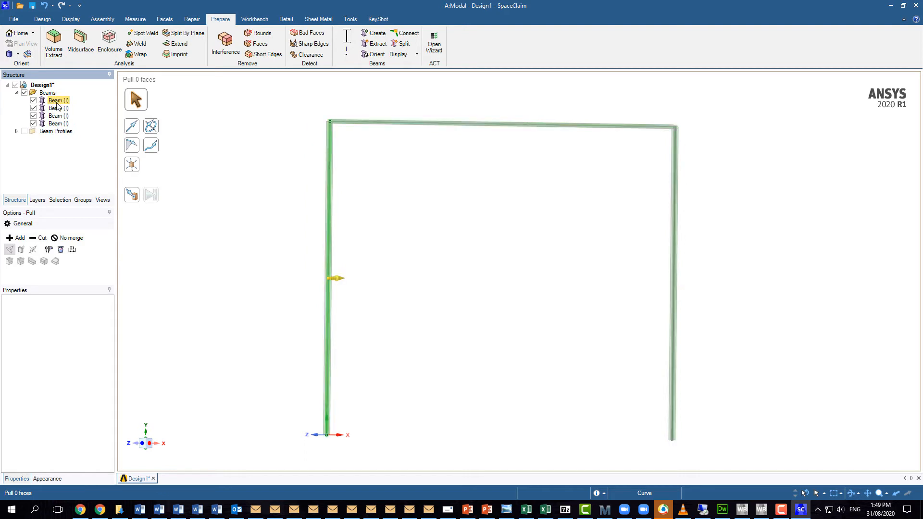
- Set the orientation of the frame's left vertical beam to 90°
left_click(66, 102)
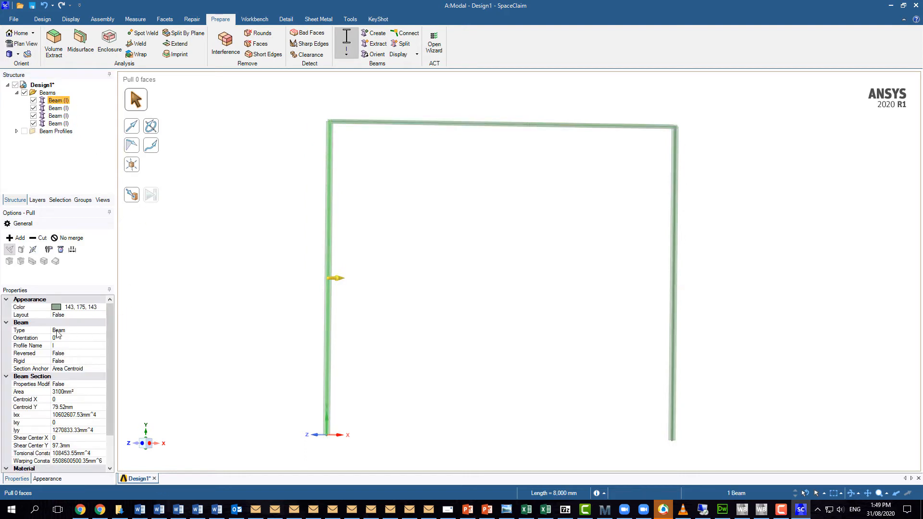
left_click(34, 340)
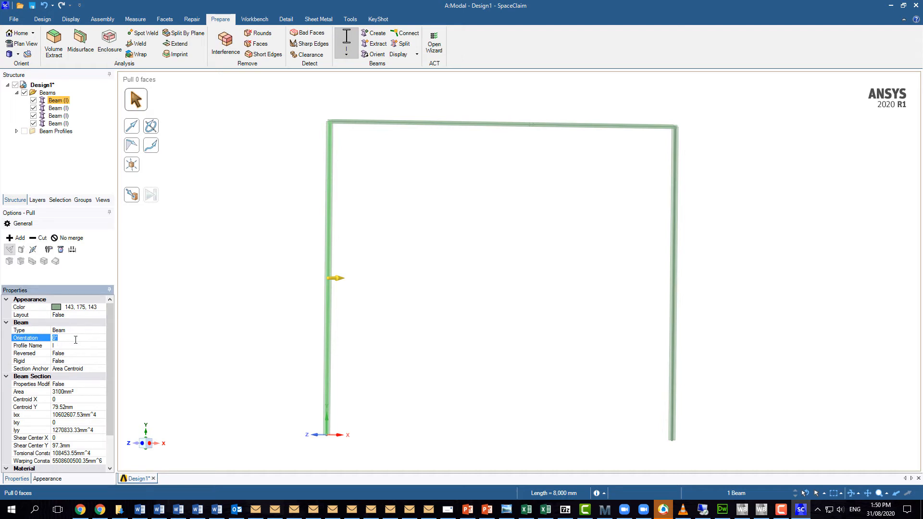
type("90")
key("Return")
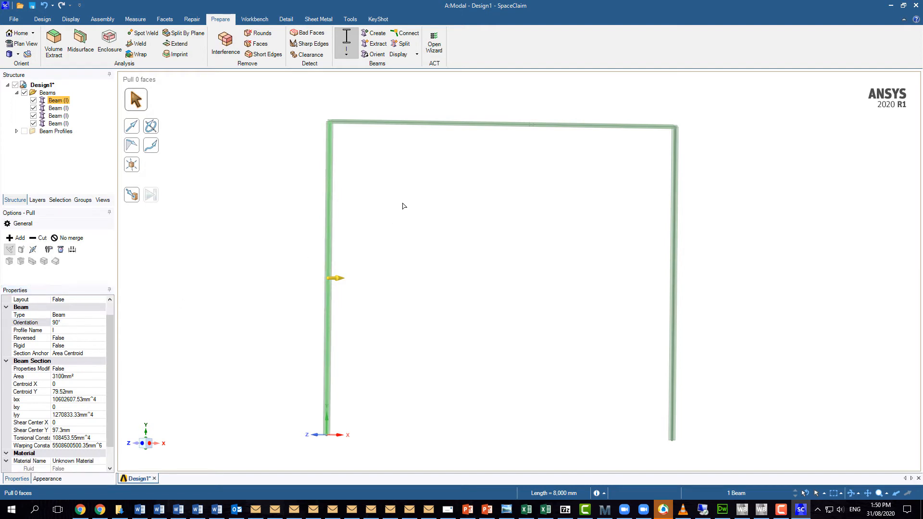
- Set the orientation of the longer top beam segment, next to the left vertical beam, to 90°
left_click(58, 108)
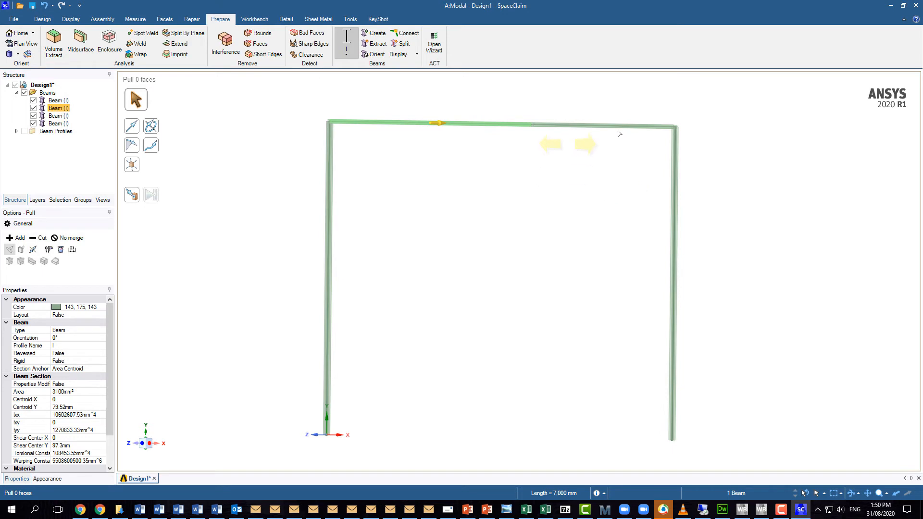
mouse_move(613, 126)
middle_mouse_down()
mouse_move(591, 137)
mouse_move(646, 126)
middle_mouse_up()
scroll(399, 143, "up", 1)
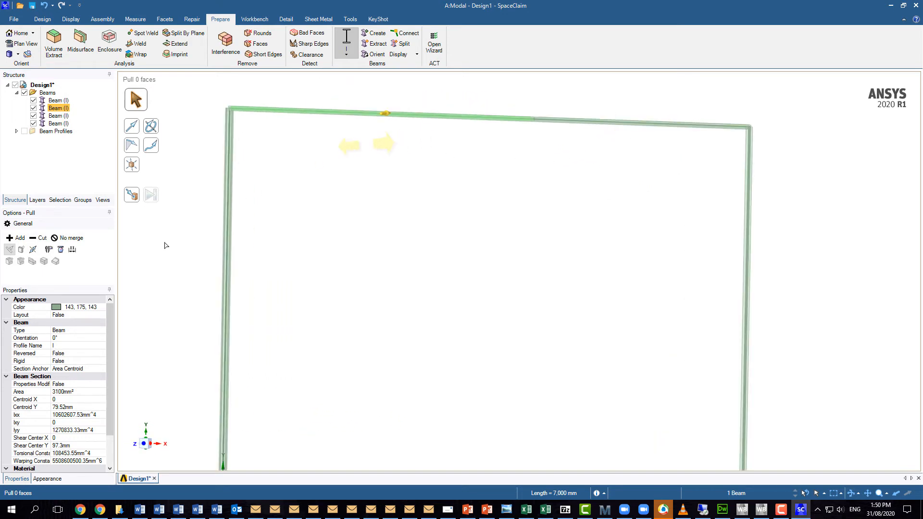
scroll(313, 256, "down", 1)
left_click(61, 339)
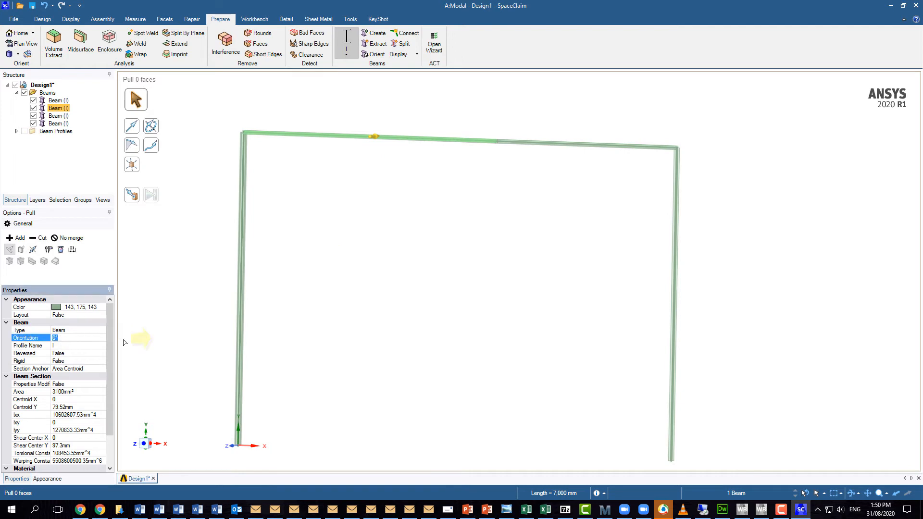
type("90")
key("Return")
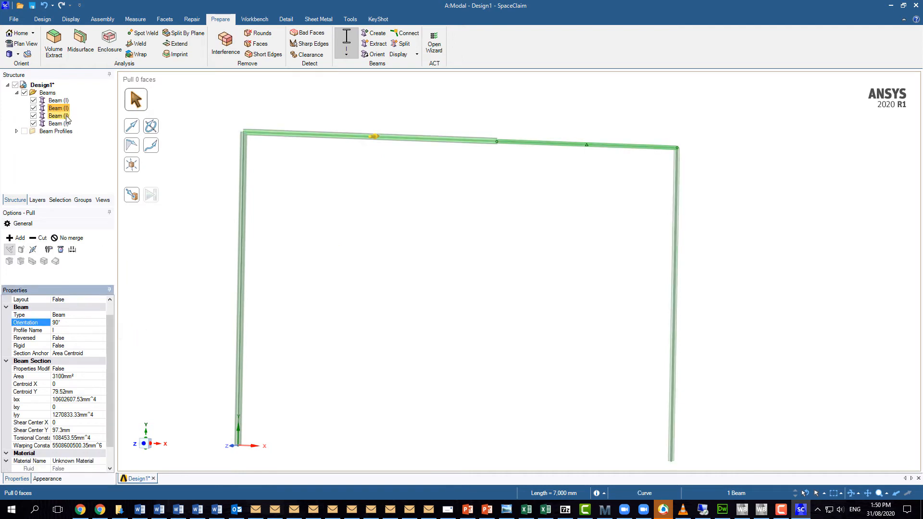
- Set the orientation of the shorter top beam segment, next to the right vertical beam, to 90°
left_click(67, 116)
left_click(72, 339)
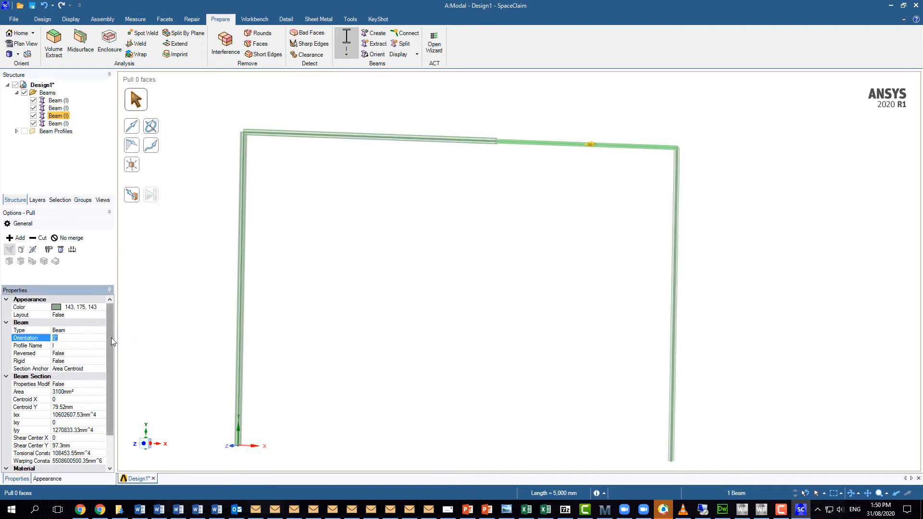
type("90")
key("Return")
- Set the orientation of the frame's right vertical beam to 90° and check the section directions along the frame
left_click(59, 123)
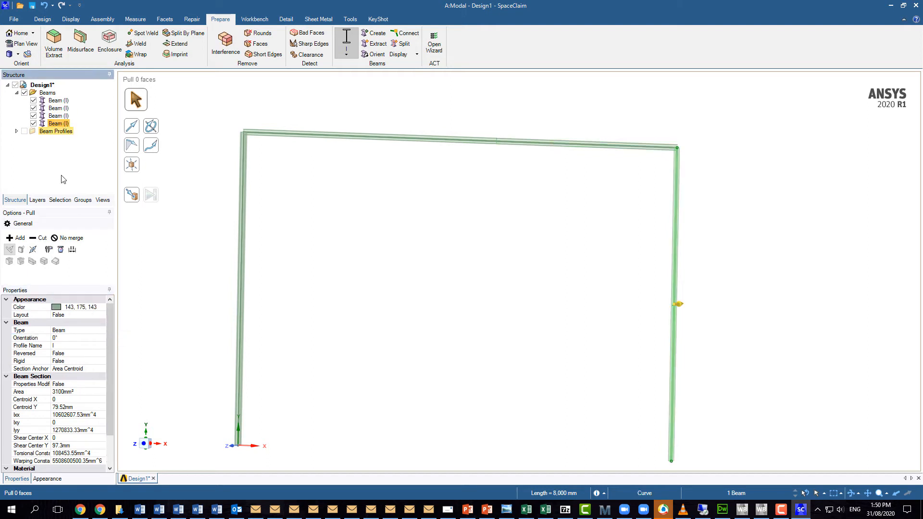
left_click(102, 339)
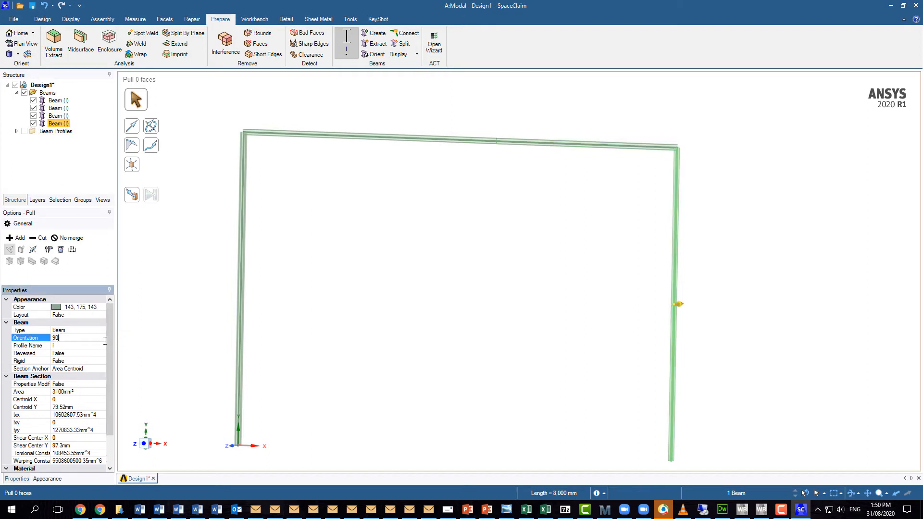
type("90")
key("Return")
scroll(707, 221, "up", 2)
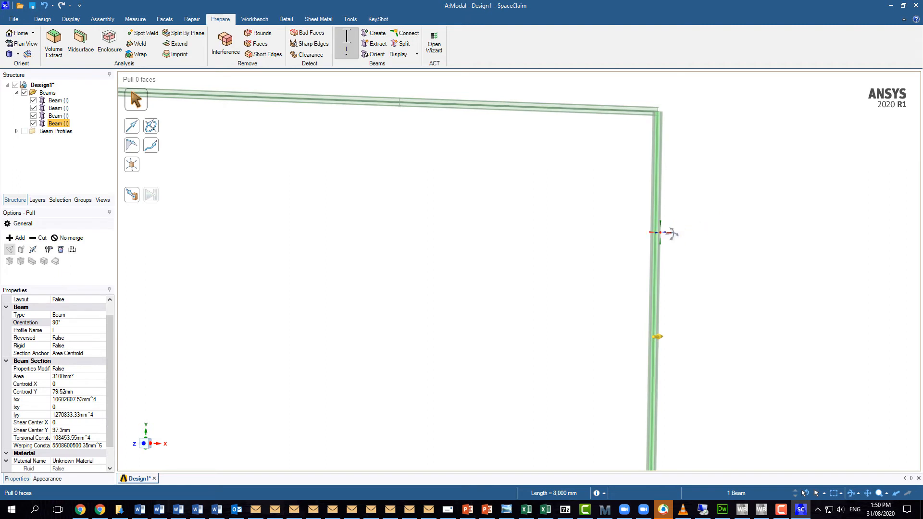
scroll(672, 235, "down", 4)
scroll(641, 218, "up", 4)
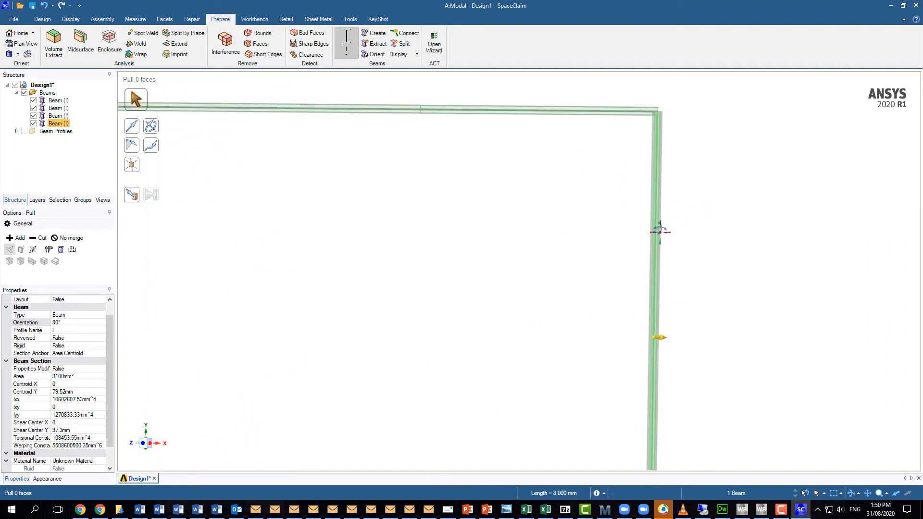
scroll(621, 222, "down", 3)
scroll(420, 241, "up", 4)
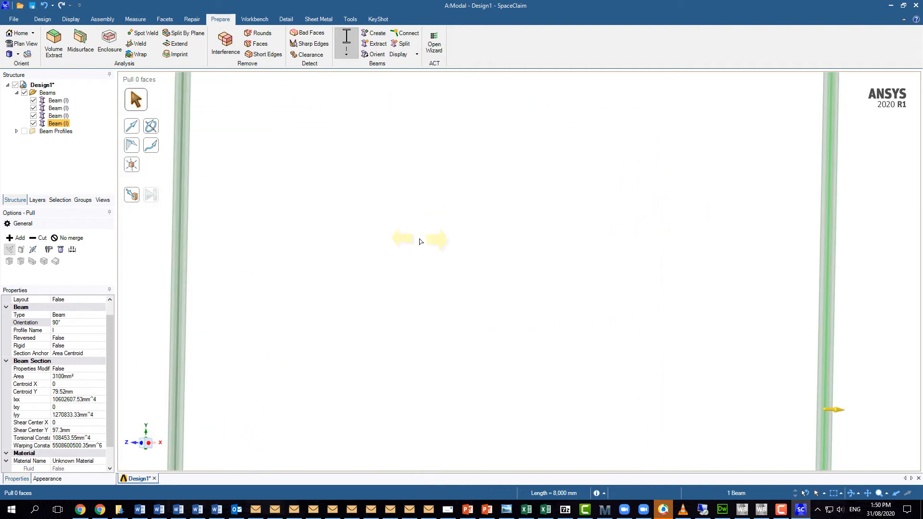
scroll(420, 241, "down", 5)
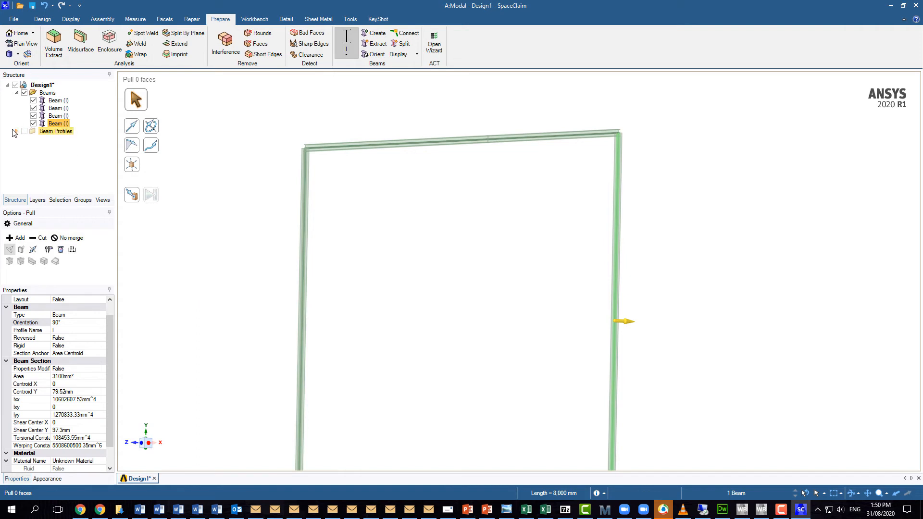
- Move all four beams of the frame together into a single new component, keeping its default name
left_click(58, 100)
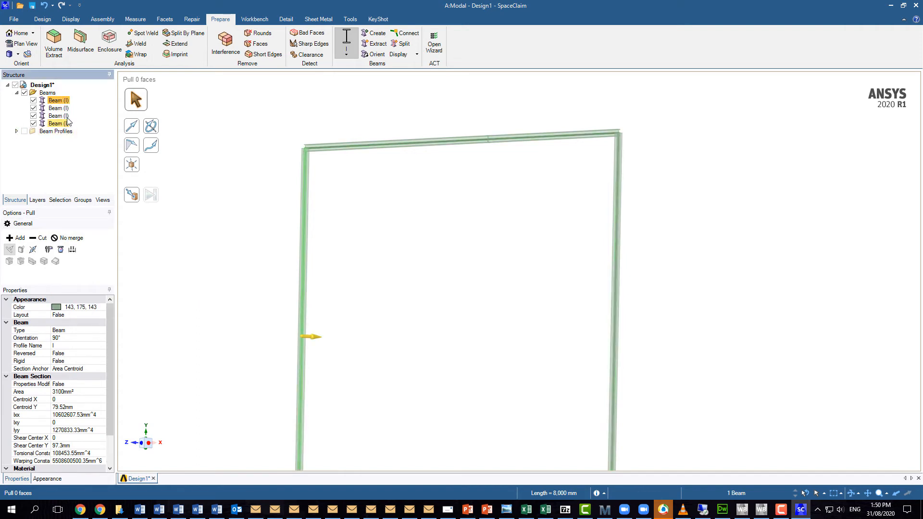
left_click(58, 108)
left_click(62, 123)
left_click(59, 116)
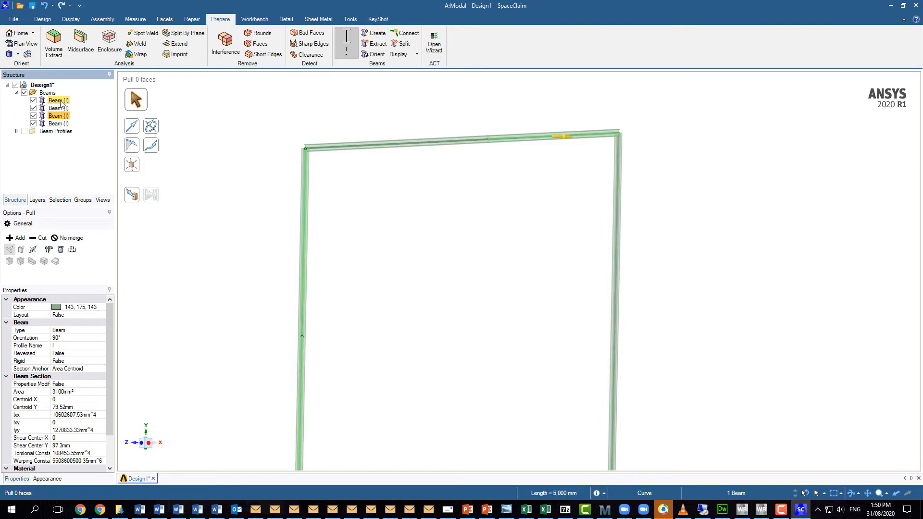
left_click(58, 100)
left_click(59, 123, "shift")
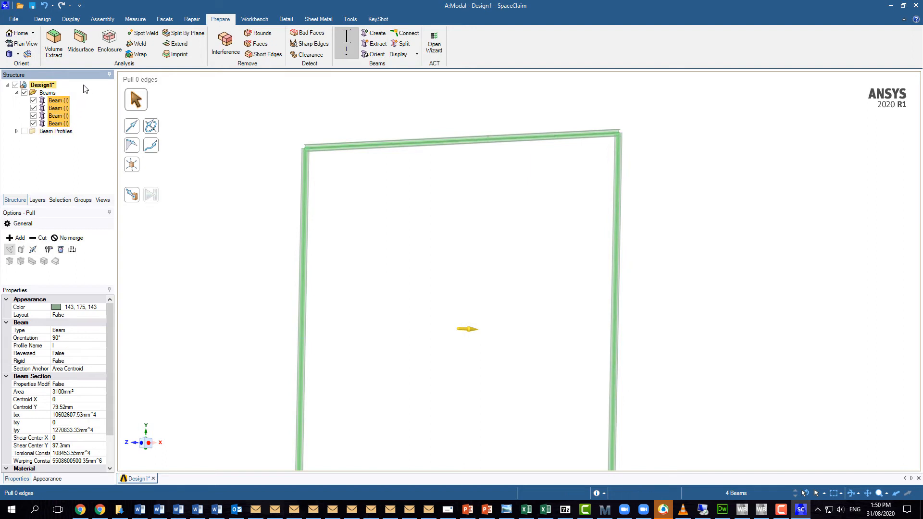
right_click(58, 111)
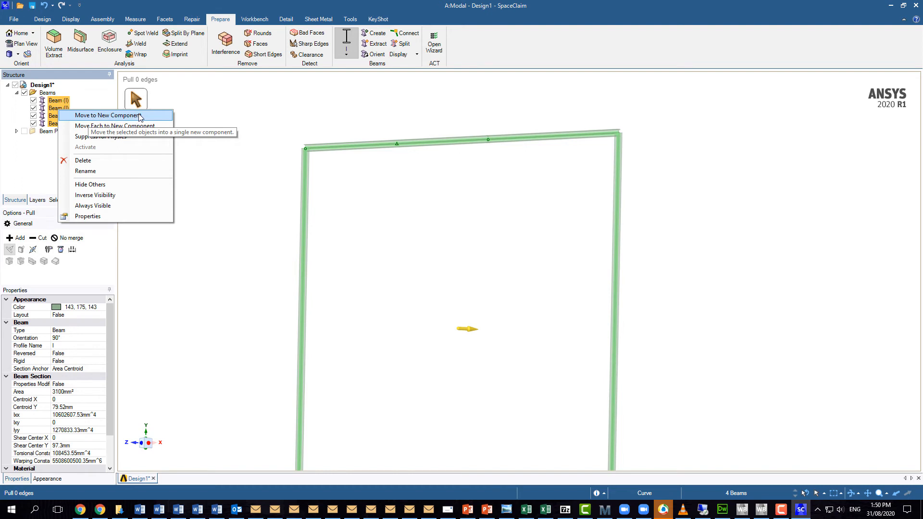
left_click(155, 117)
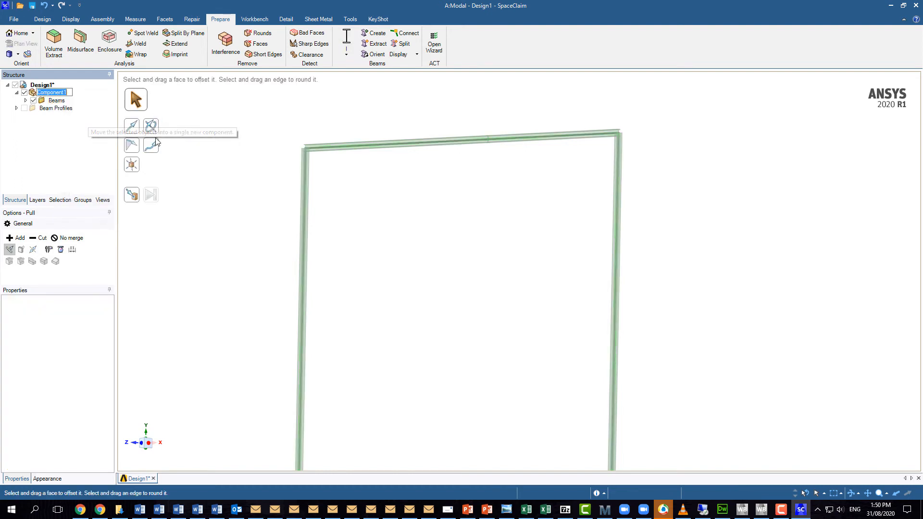
left_click(61, 99)
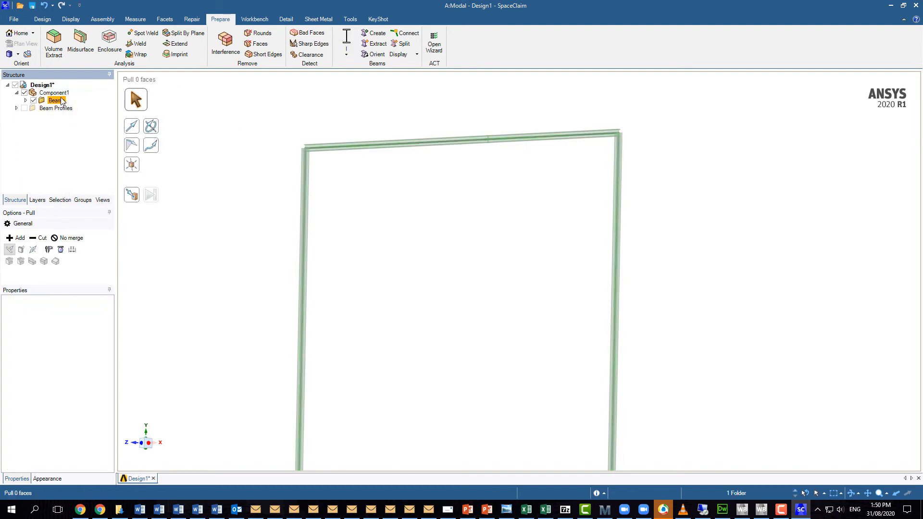
- Set the Share Topology property of the new component to Share
left_click(59, 93)
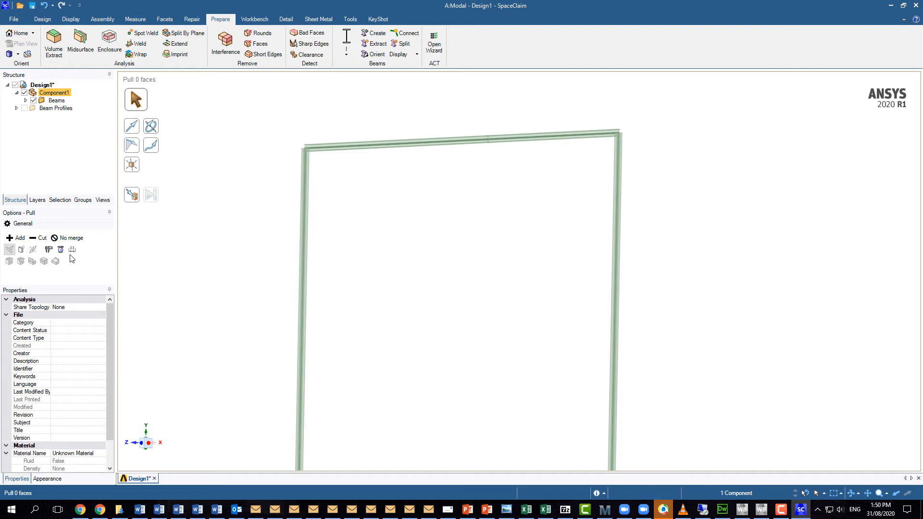
left_click(42, 308)
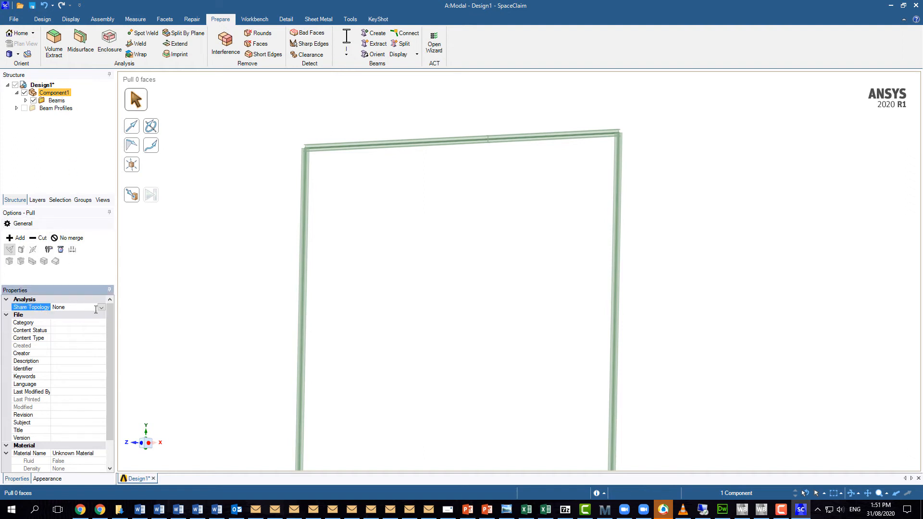
left_click(101, 308)
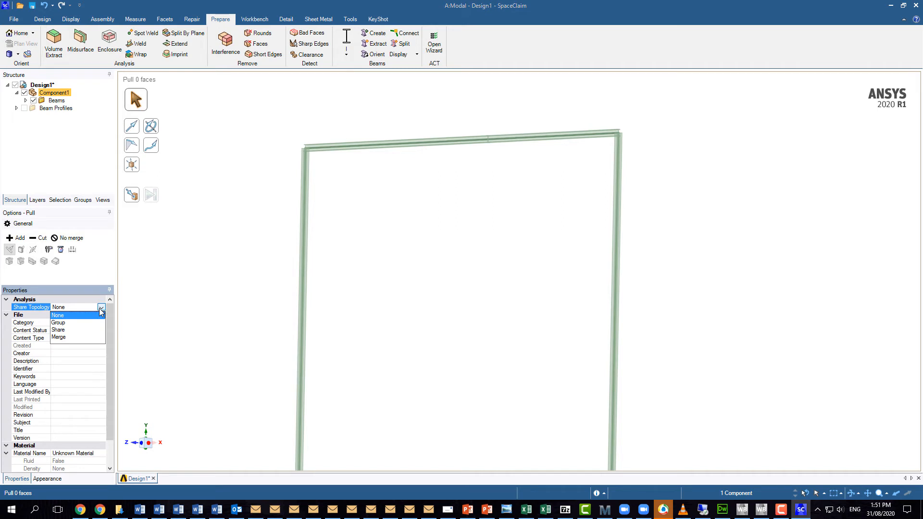
left_click(60, 331)
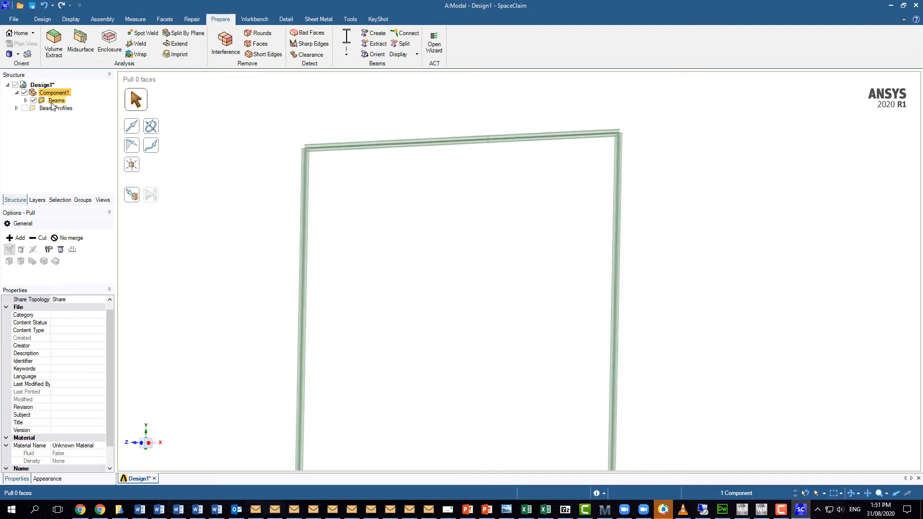
- Assign the library material 405 Stainless Steel, annealed, sheet to the frame's left vertical beam
left_click(25, 100)
left_click(67, 109)
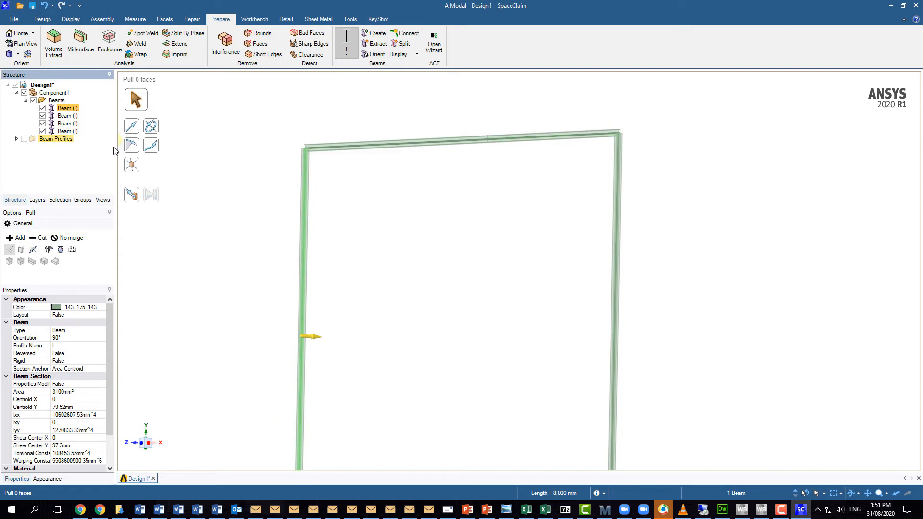
scroll(89, 370, "down", 2)
scroll(88, 390, "up", 2)
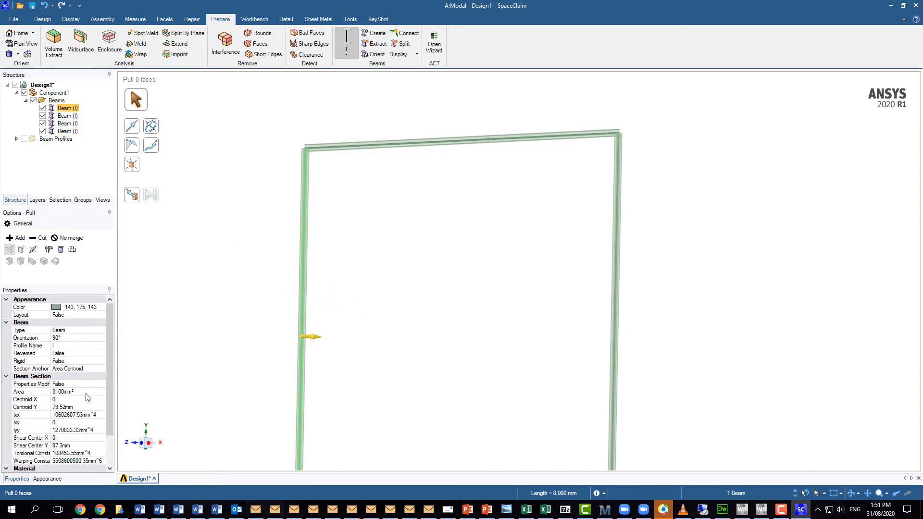
scroll(91, 390, "down", 2)
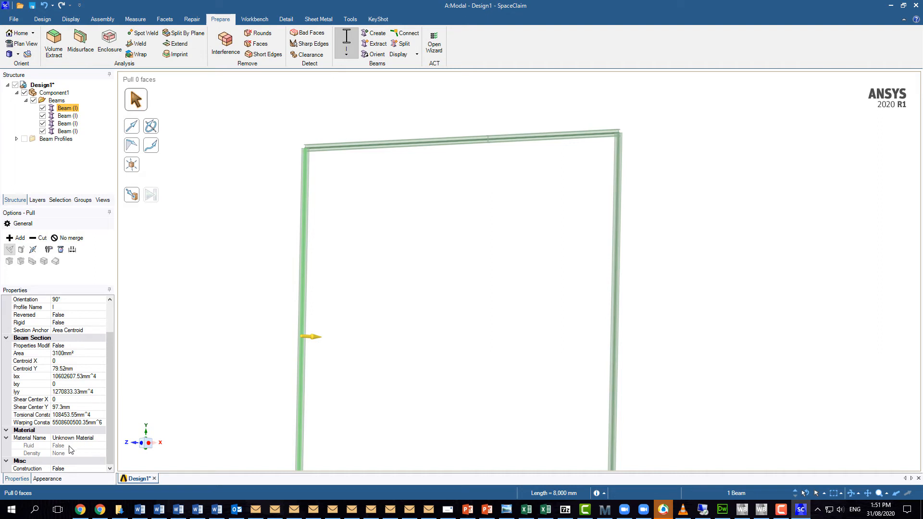
left_click(26, 439)
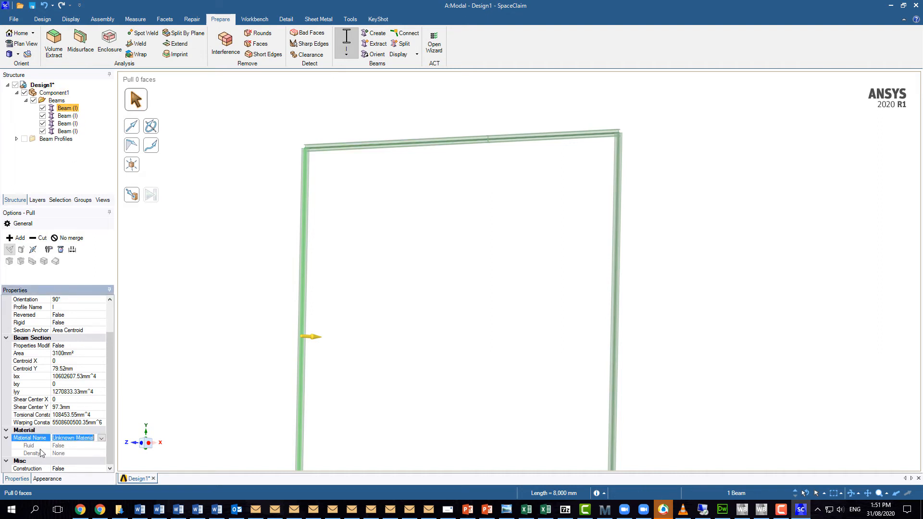
left_click(102, 438)
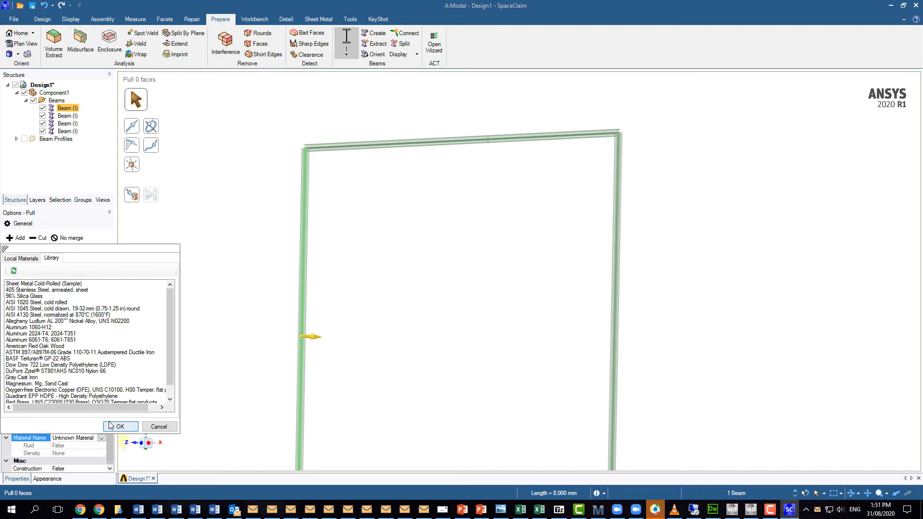
left_click(59, 291)
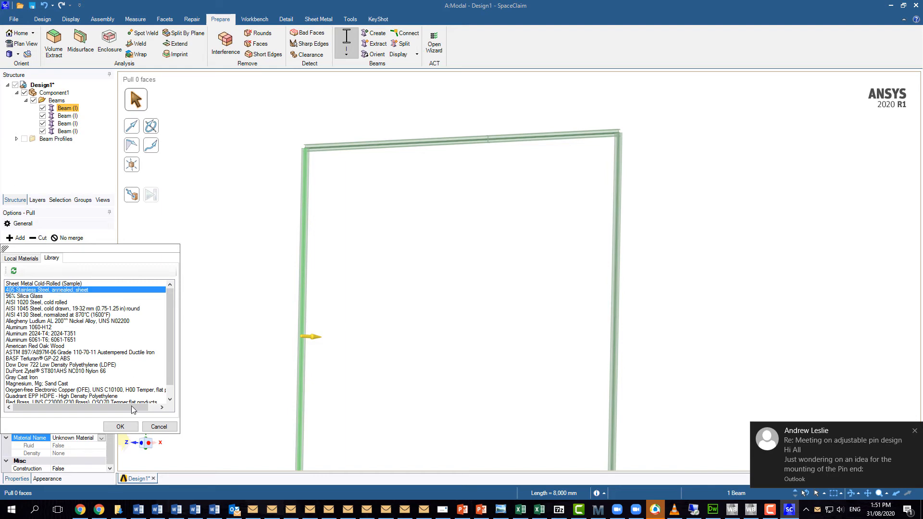
left_click(120, 427)
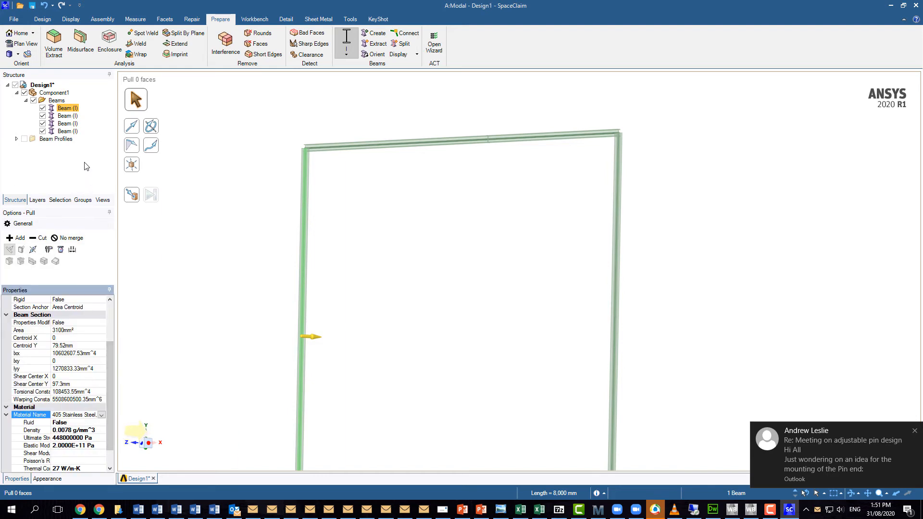
- Assign the local material 405 Stainless Steel, annealed, sheet to the longer top beam segment
left_click(68, 116)
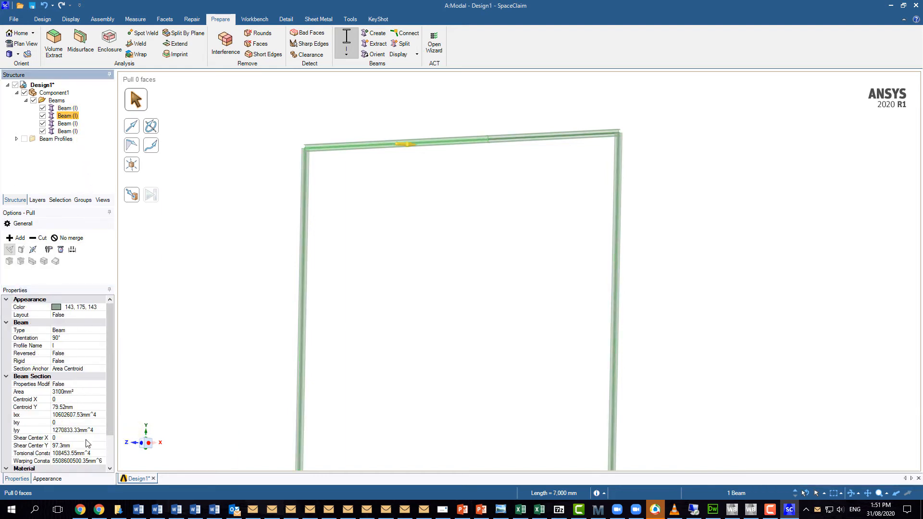
left_click(42, 385)
scroll(106, 379, "down", 1)
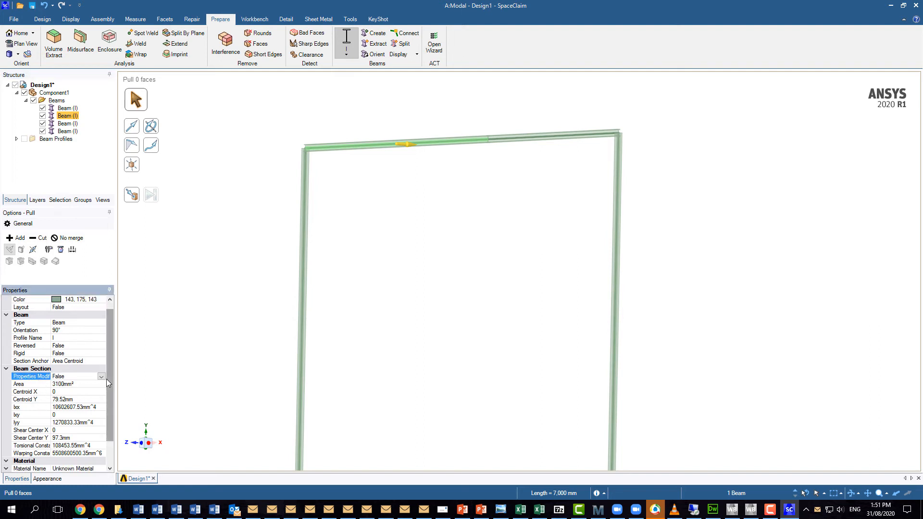
scroll(98, 381, "up", 1)
scroll(43, 425, "down", 2)
left_click(39, 439)
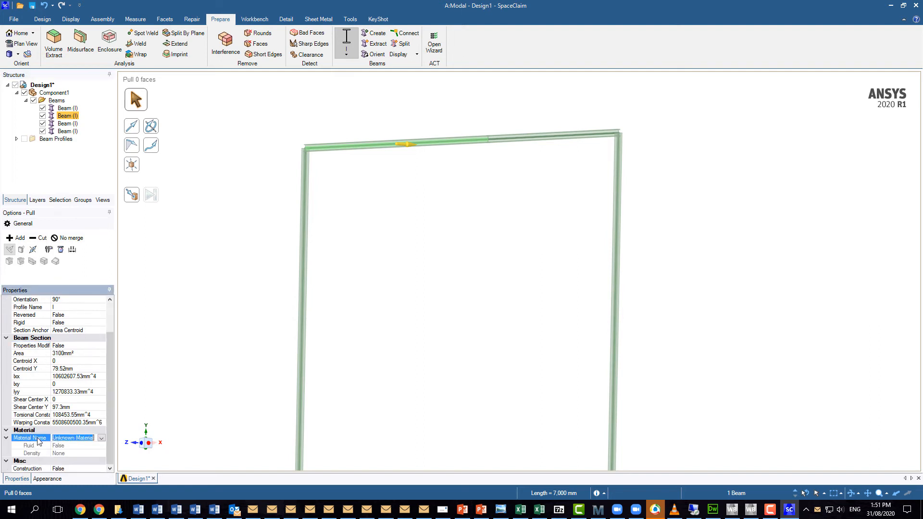
left_click(101, 439)
left_click(61, 292)
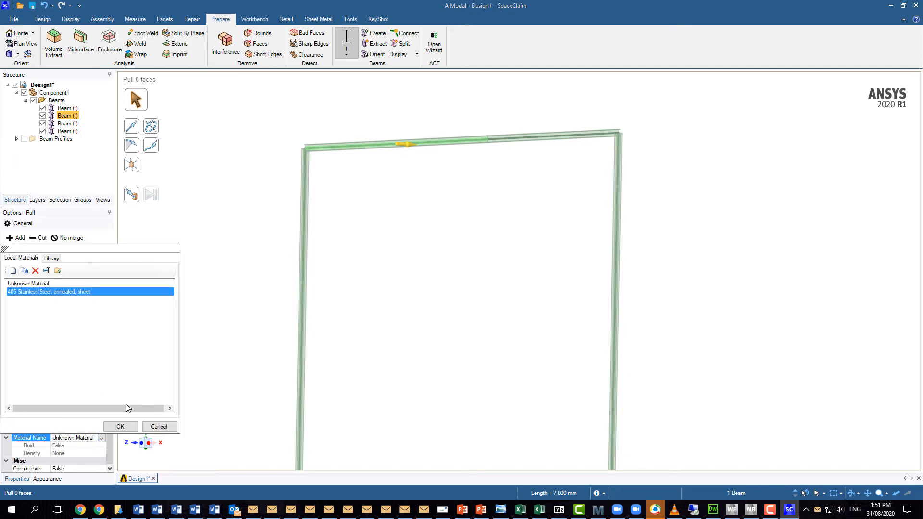
left_click(121, 426)
- Assign the local material 405 Stainless Steel, annealed, sheet to the shorter top beam segment
left_click(68, 123)
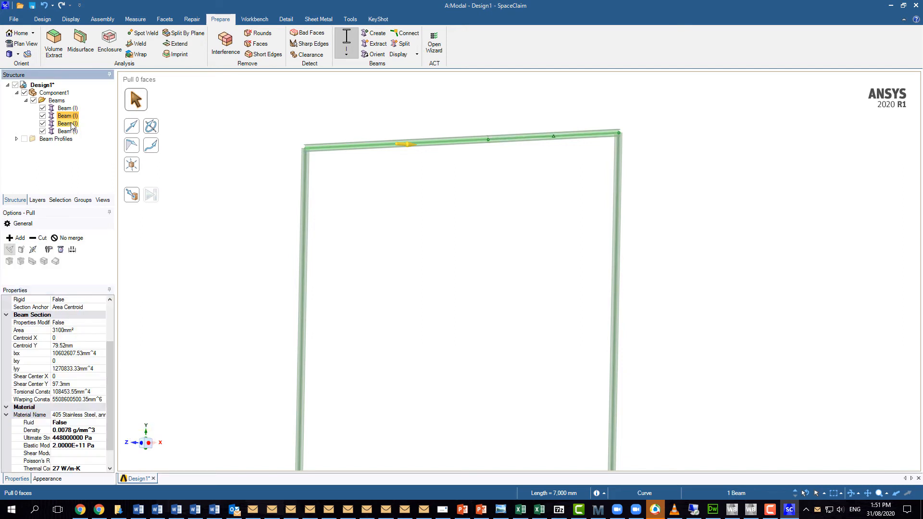
scroll(53, 436, "down", 2)
left_click(56, 437)
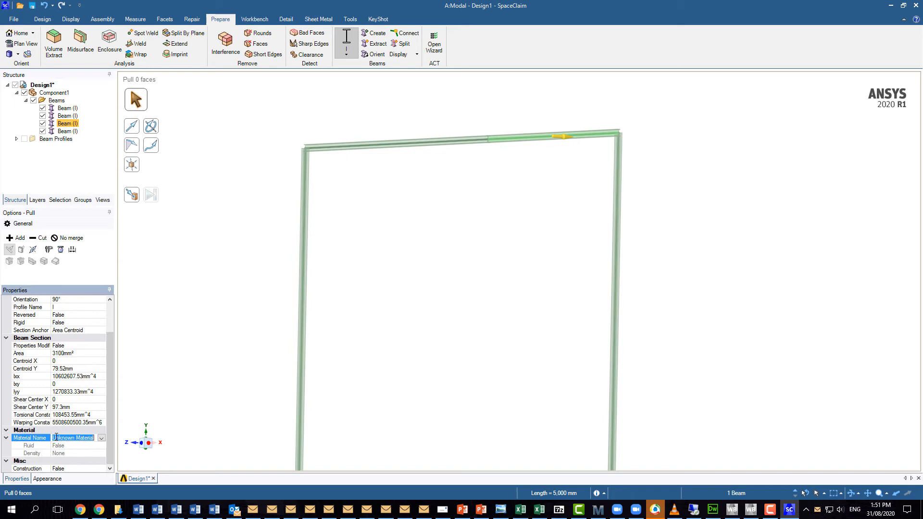
left_click(101, 439)
left_click(81, 292)
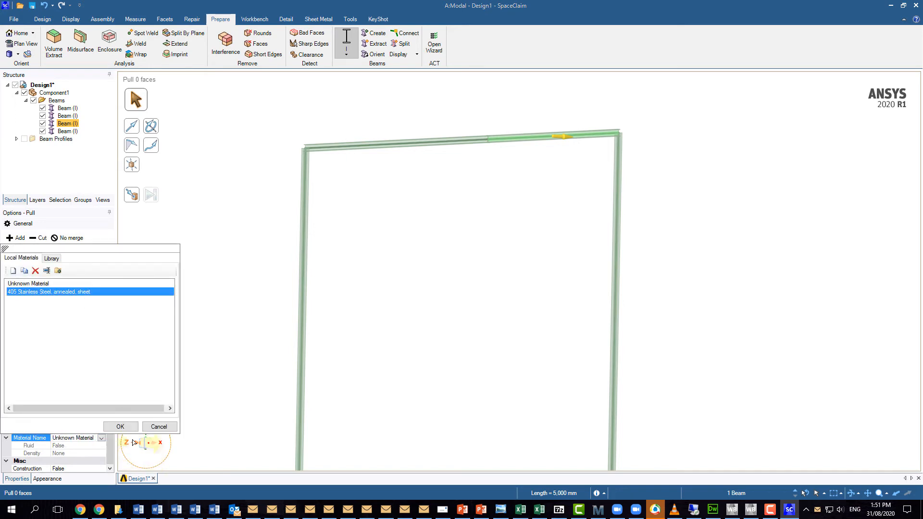
left_click(120, 426)
scroll(65, 430, "down", 1)
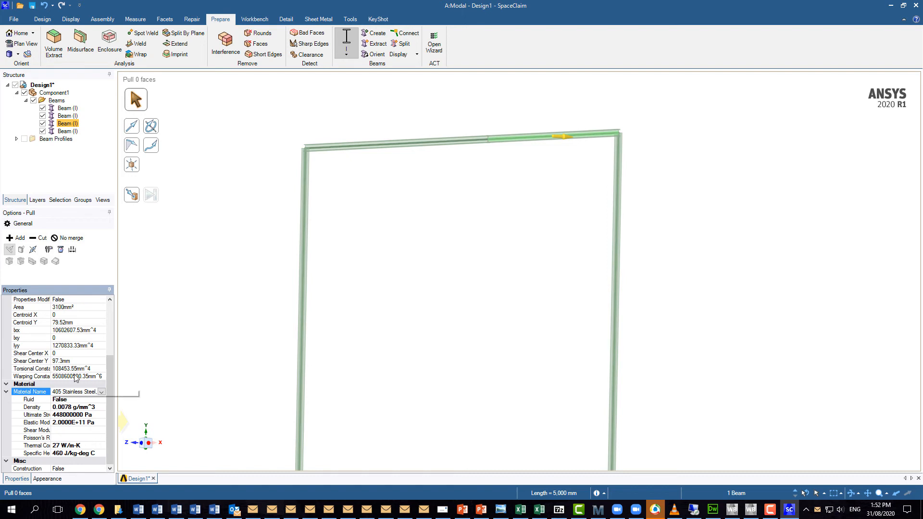
- Assign the local material 405 Stainless Steel, annealed, sheet to the frame's right vertical beam
left_click(74, 132)
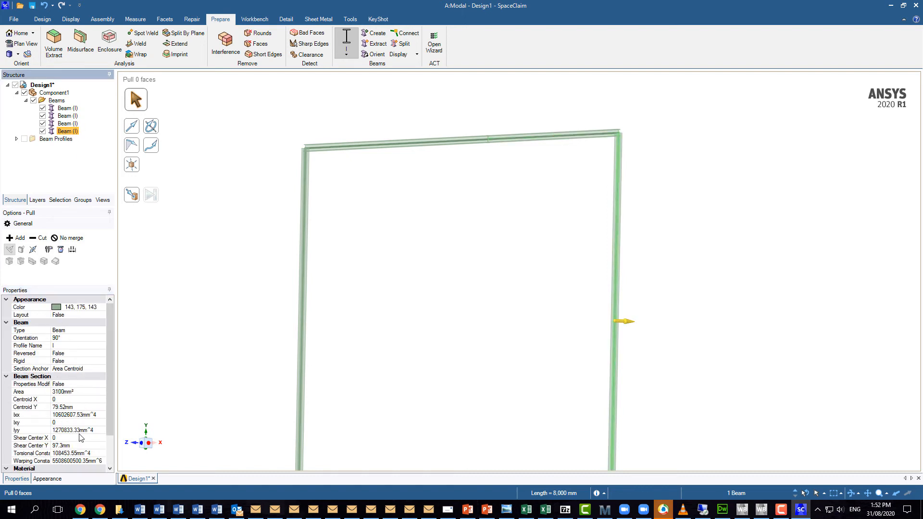
scroll(80, 438, "down", 3)
left_click(103, 437)
left_click(102, 437)
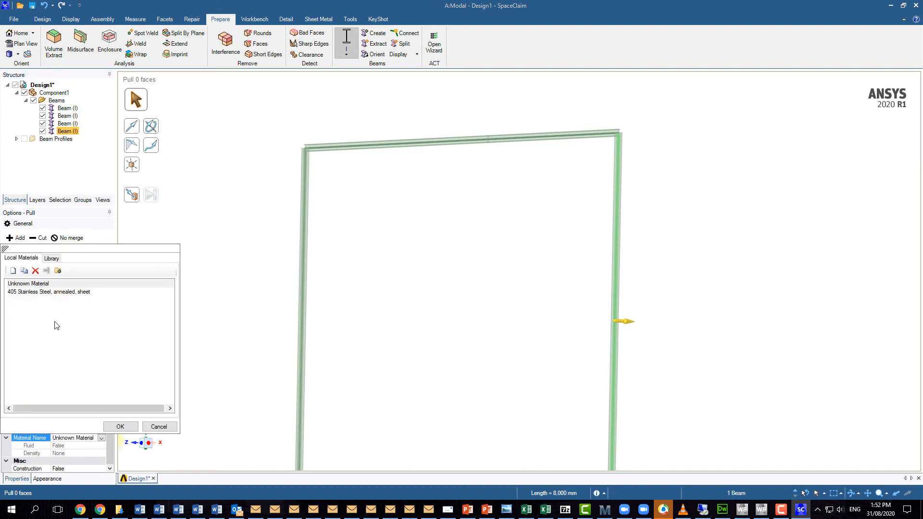
left_click(55, 292)
left_click(121, 427)
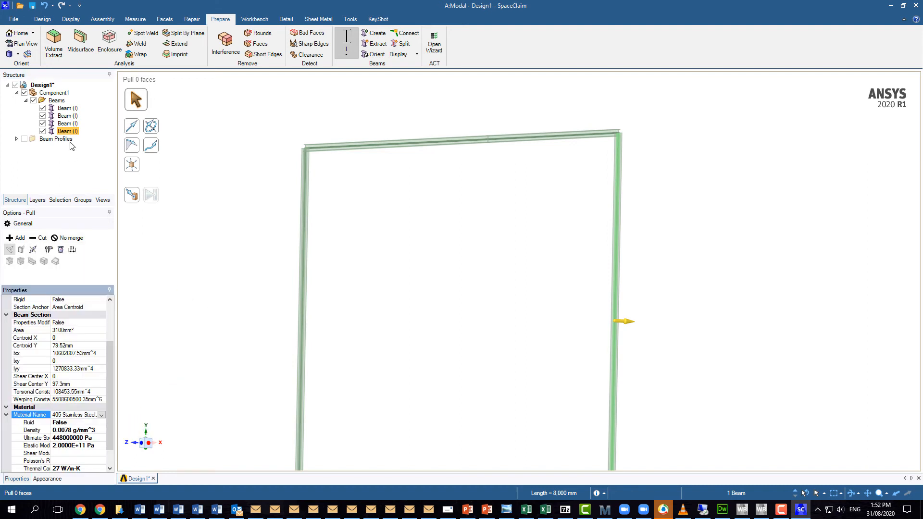
- Examine the top-level design's properties and look over the complete beam frame
left_click(68, 108, "ctrl")
left_click(50, 86)
left_click(50, 87)
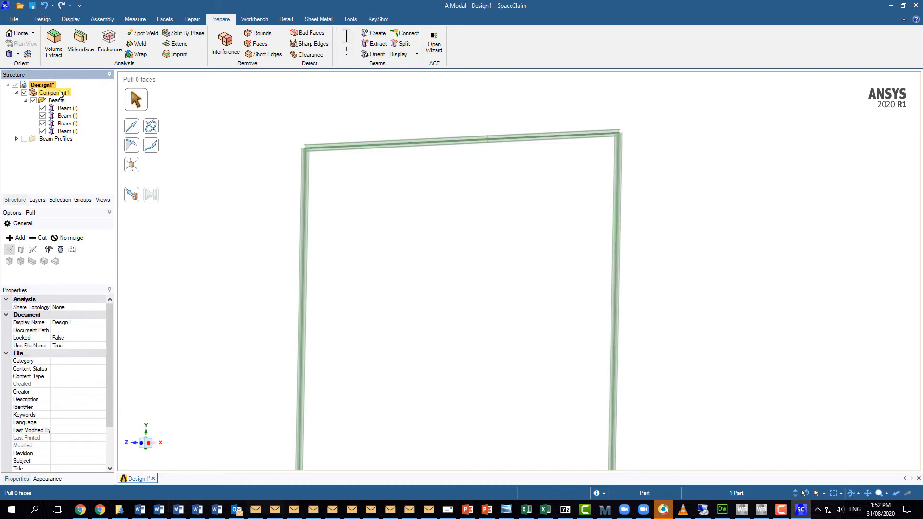
scroll(490, 285, "up", 1)
scroll(472, 301, "down", 2)
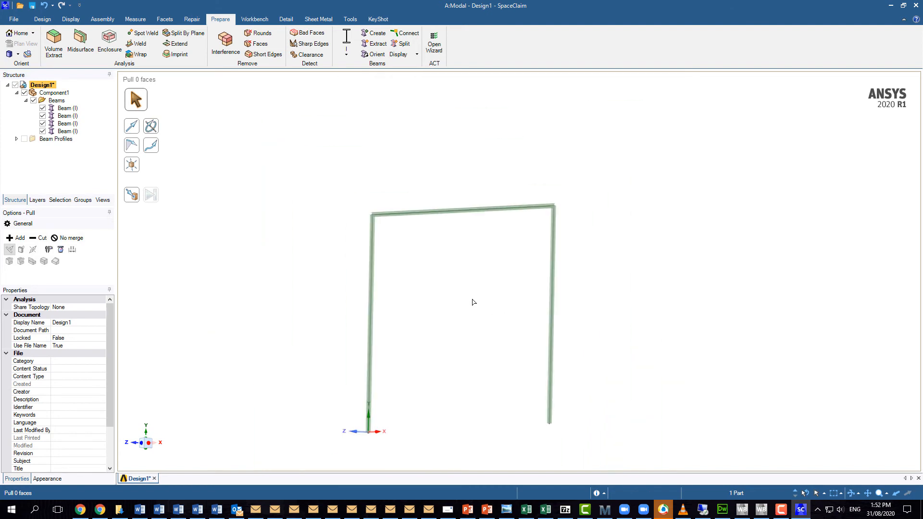
mouse_move(512, 373)
middle_mouse_down()
mouse_move(490, 365)
mouse_move(519, 357)
mouse_move(507, 356)
middle_mouse_up()
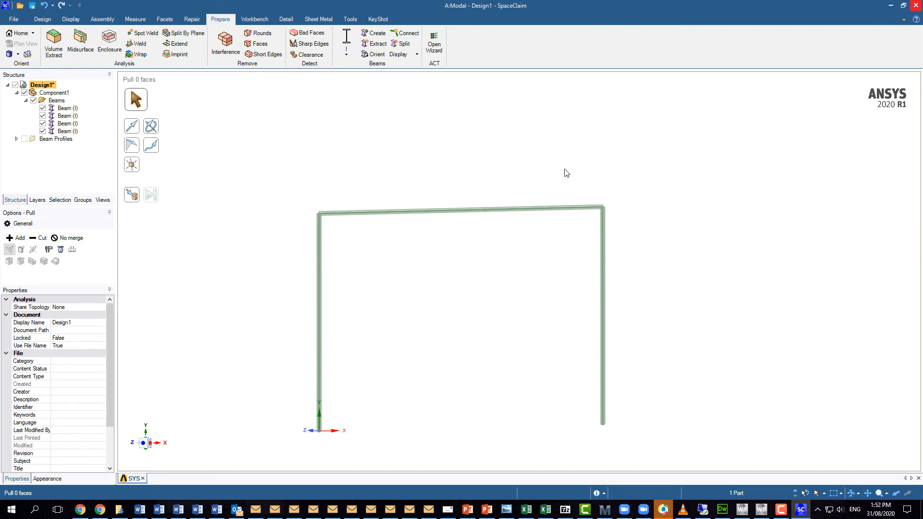
- Switch to the Workbench project, add a second standalone Modal system beside the existing one, and select its Geometry cell
key("alt+Tab")
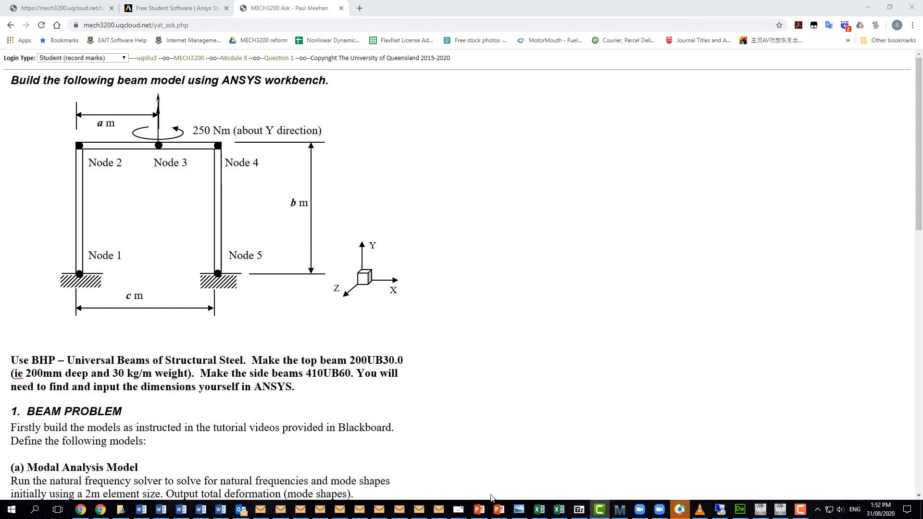
left_click(771, 514)
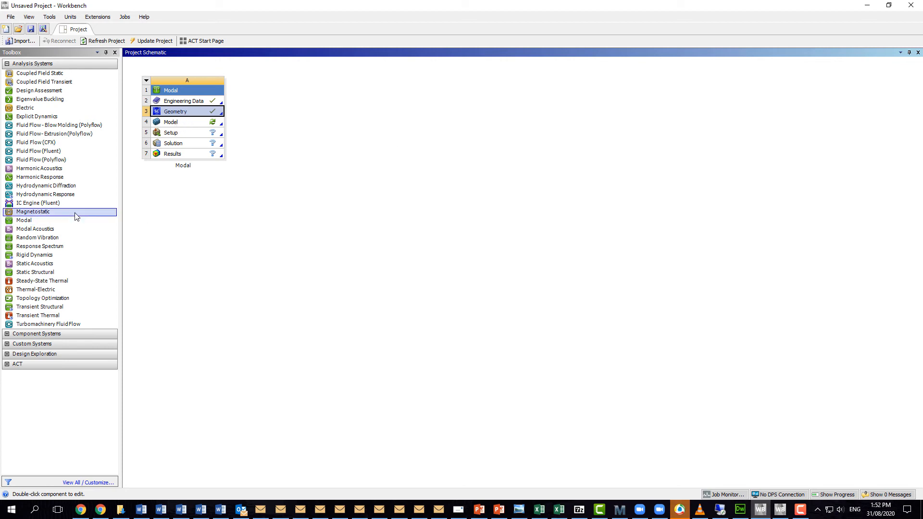
left_click_drag(17, 223, 288, 116)
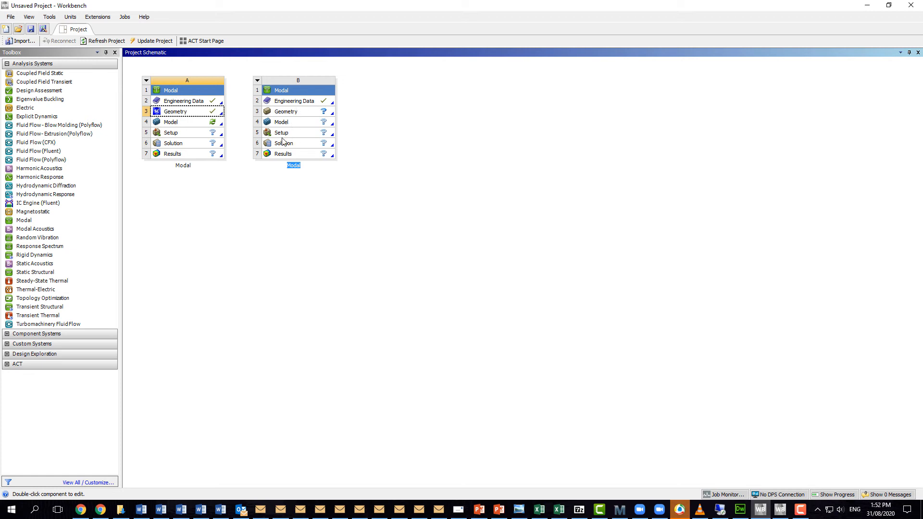
left_click(287, 113)
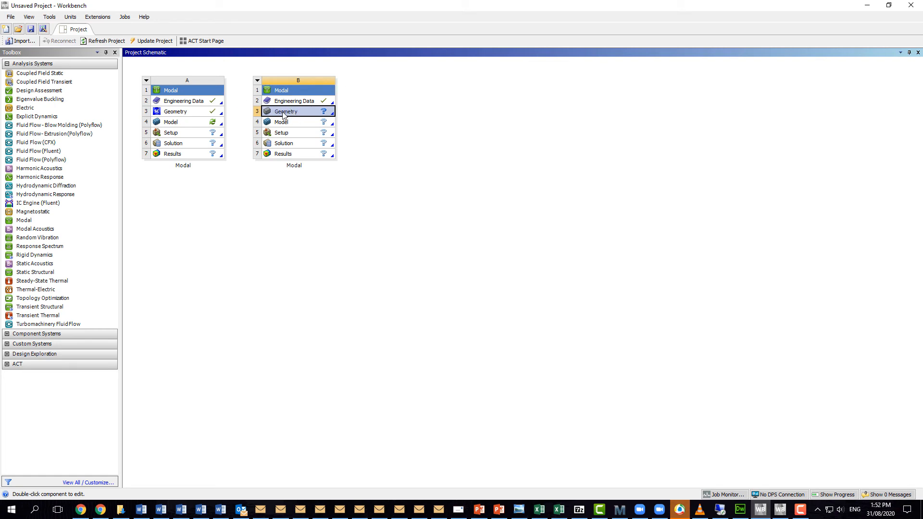
- Open the second Modal system's Geometry in SpaceClaim and start the Line sketch tool
double_click(284, 112)
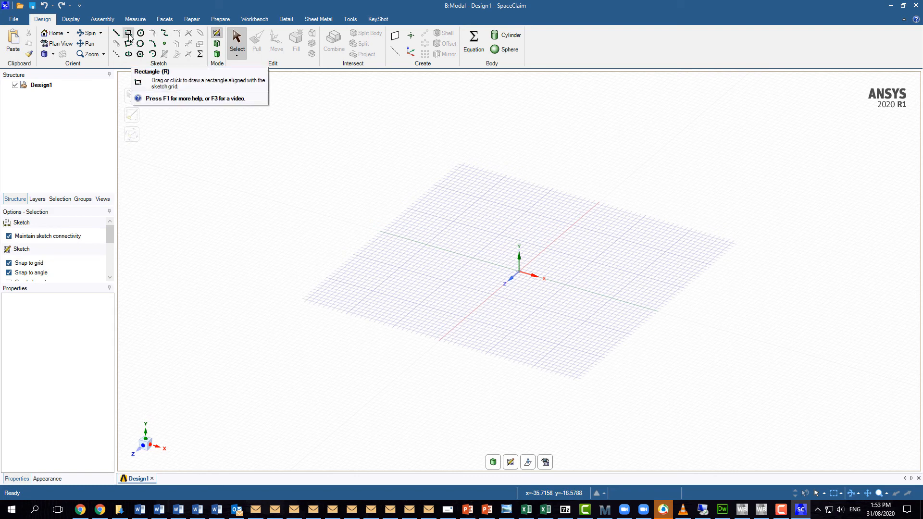
left_click(115, 33)
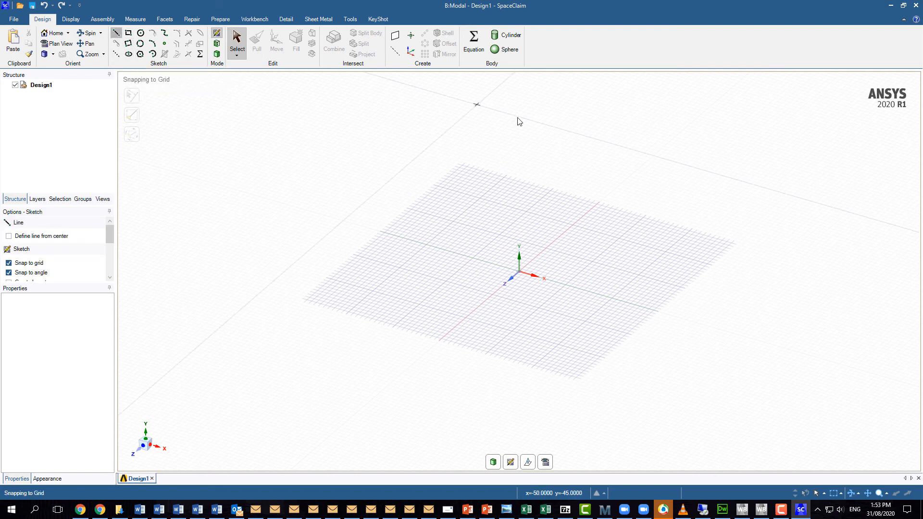
left_click(520, 273)
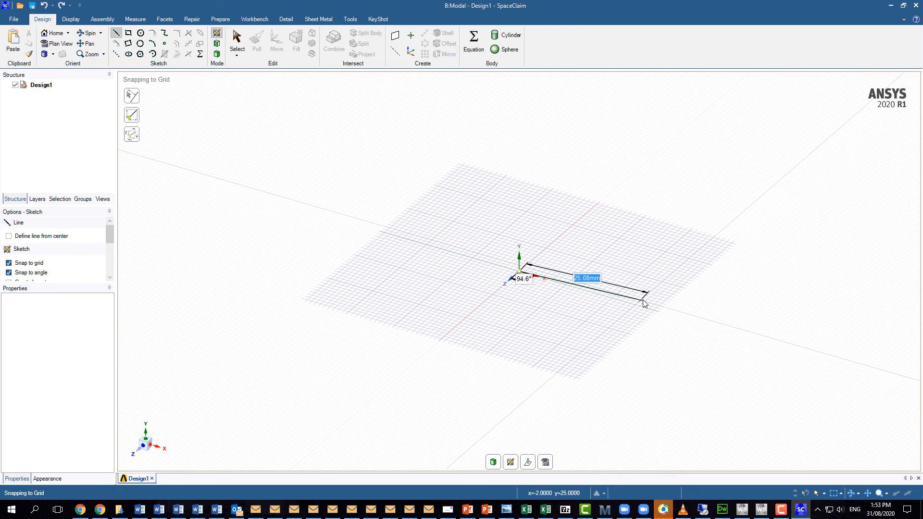
type("500")
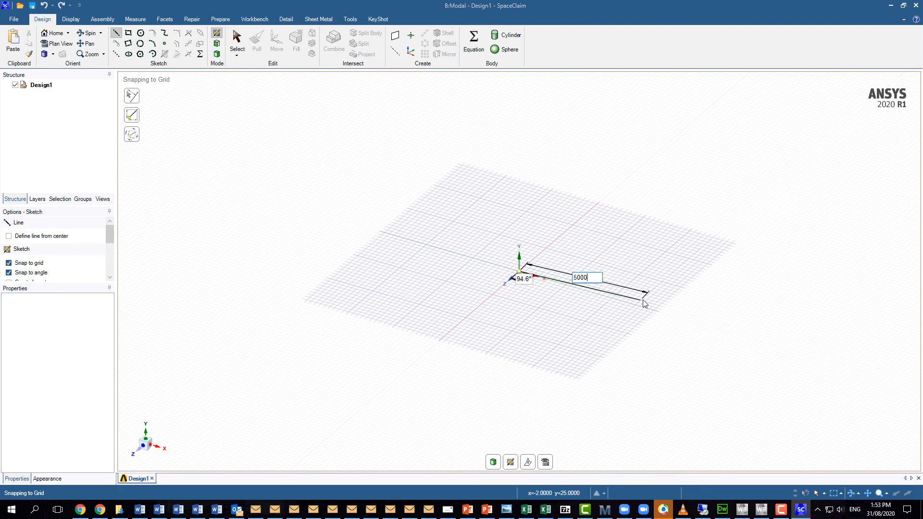
type("0")
key("Return")
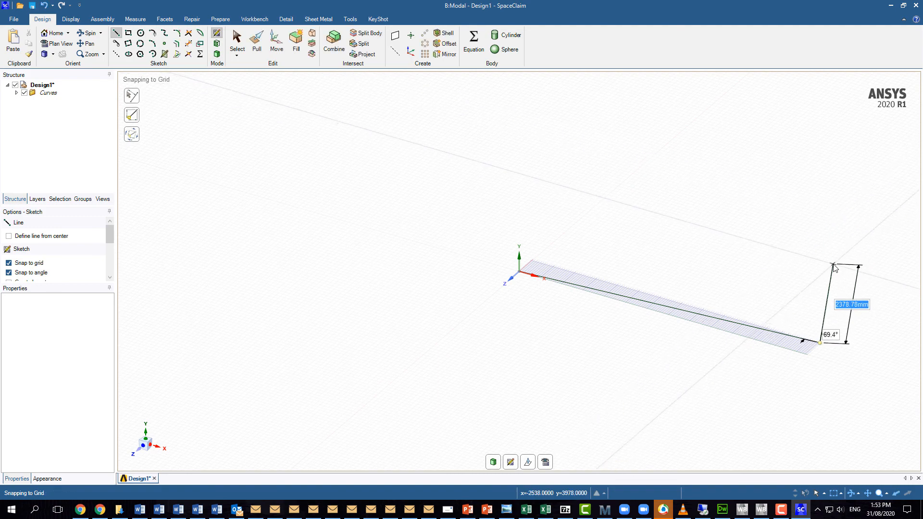
key("Escape")
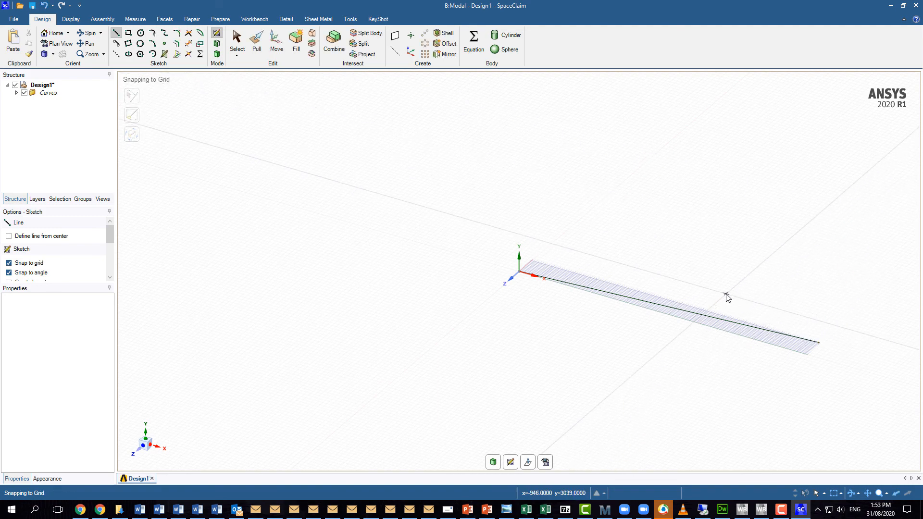
key("ctrl+z")
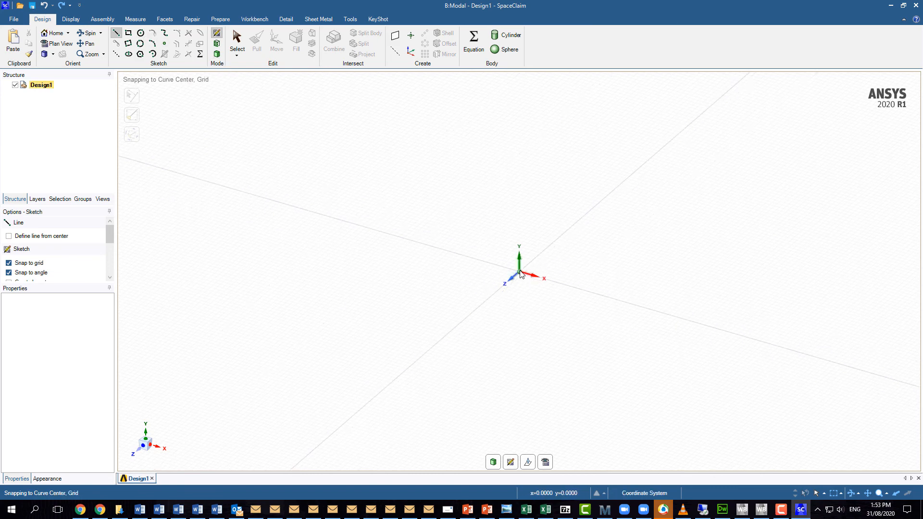
- Sketch a 5000 mm line from the origin along the X axis
left_click(520, 272)
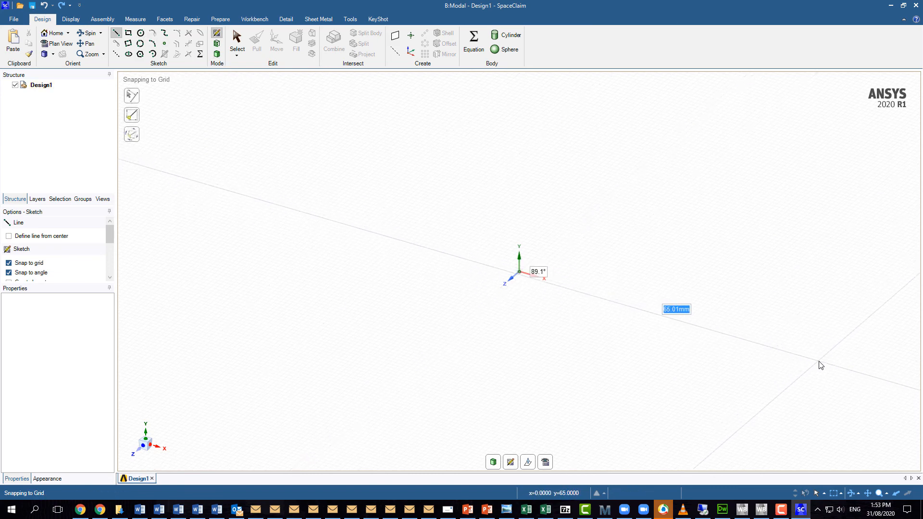
type("5")
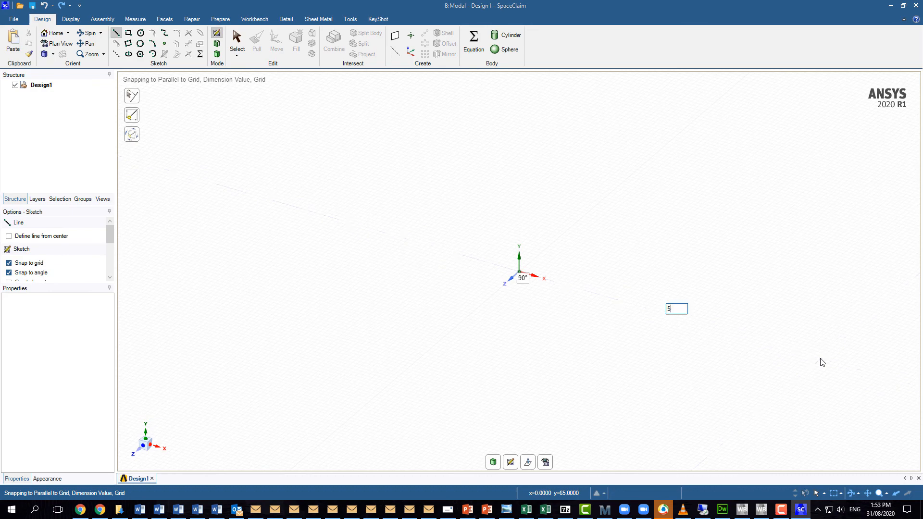
type("000")
key("Return")
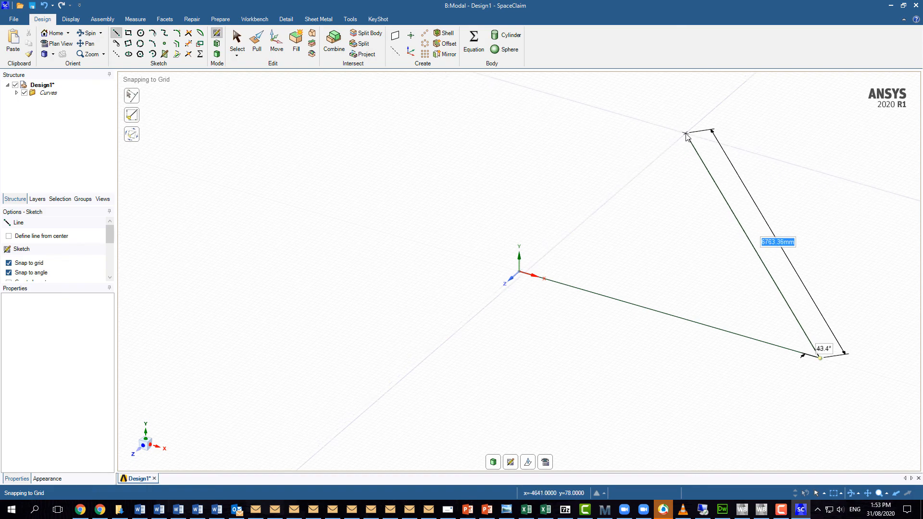
key("Escape")
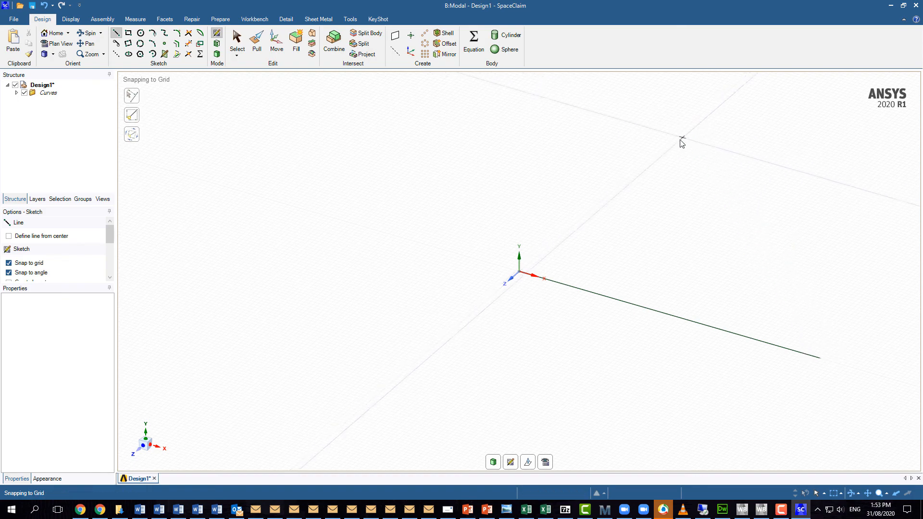
- Draw a 7000 mm line from the origin perpendicular to the first line, and close the triangle back to the first line's far end
left_click(519, 272)
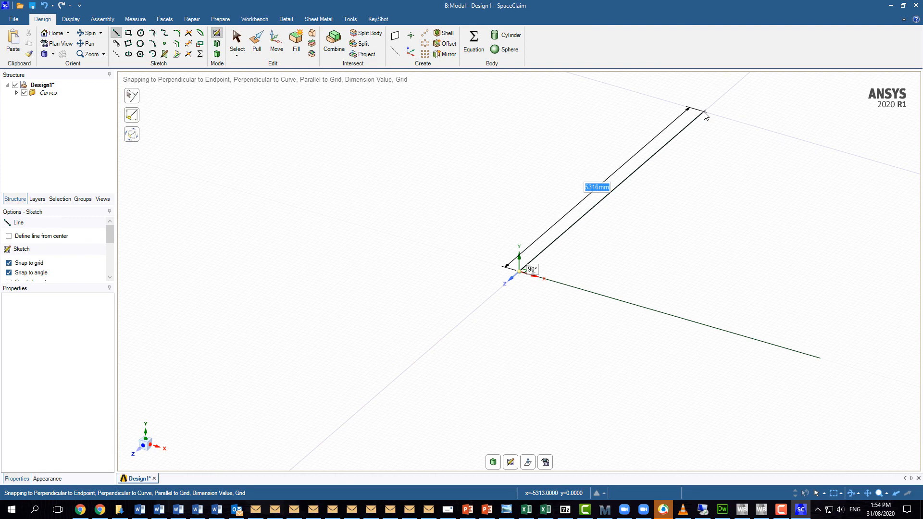
type("7000")
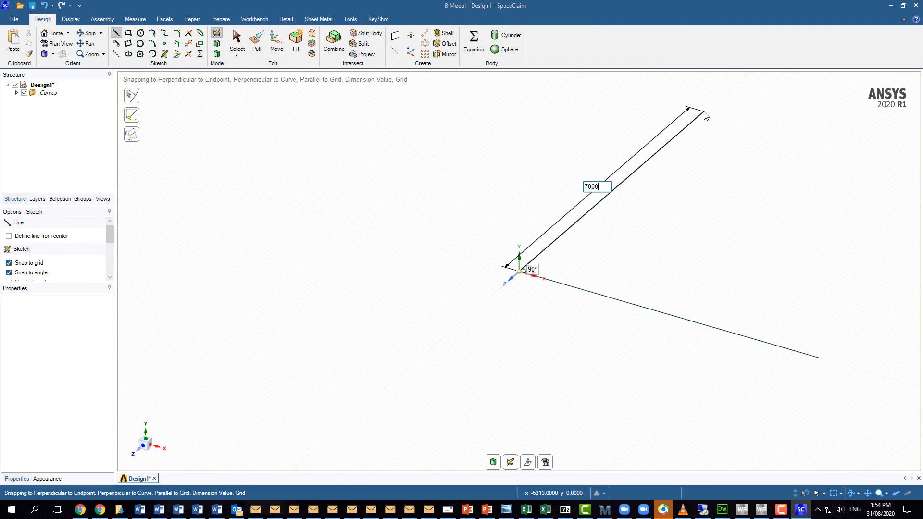
key("Return")
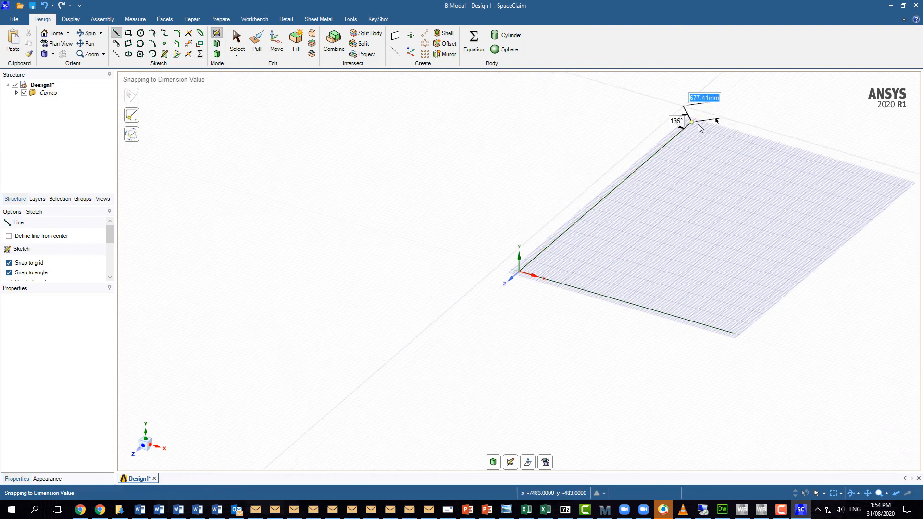
left_click(734, 334)
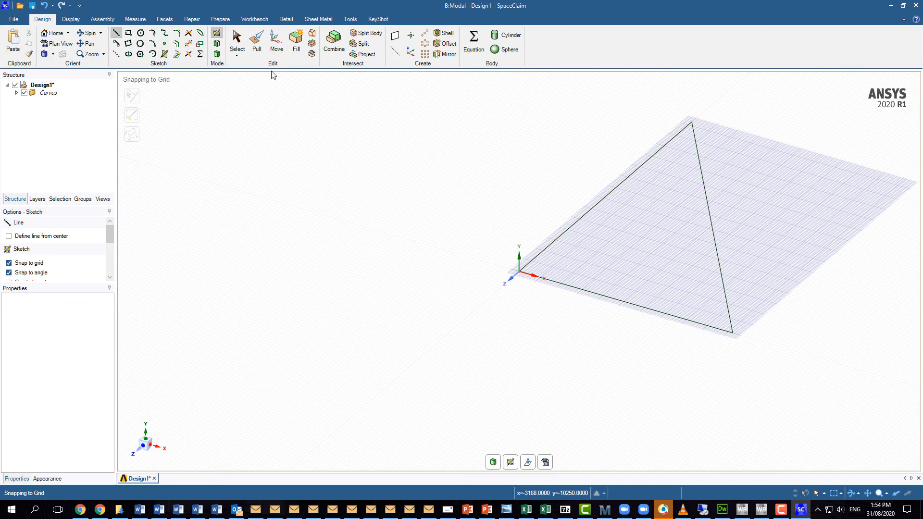
- Leave the sketch tool, switch to 3D mode with the Select tool active, and select the triangular face
mouse_move(666, 301)
middle_mouse_down()
mouse_move(577, 273)
mouse_move(578, 305)
middle_mouse_up()
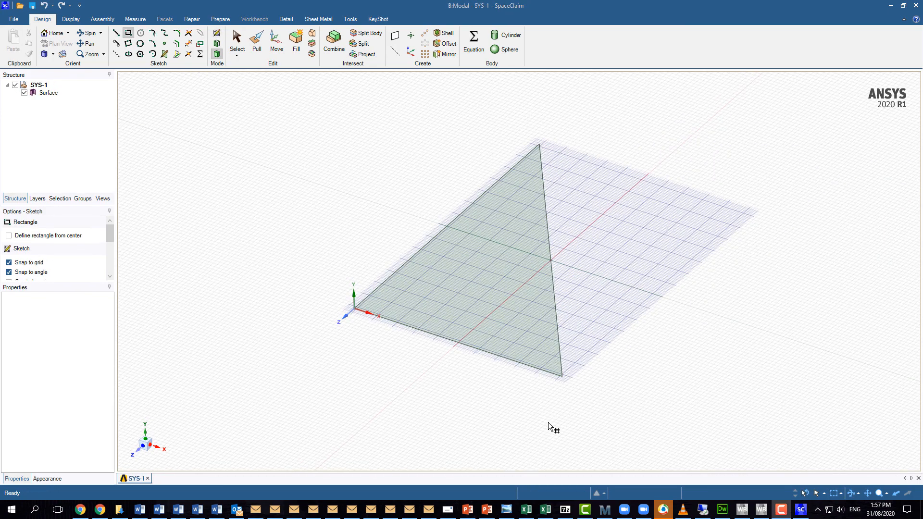
key("Escape")
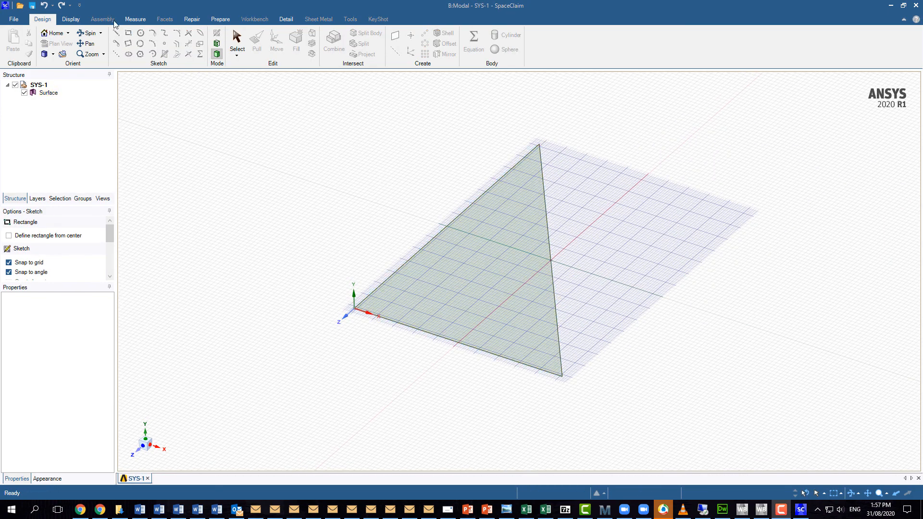
left_click(238, 41)
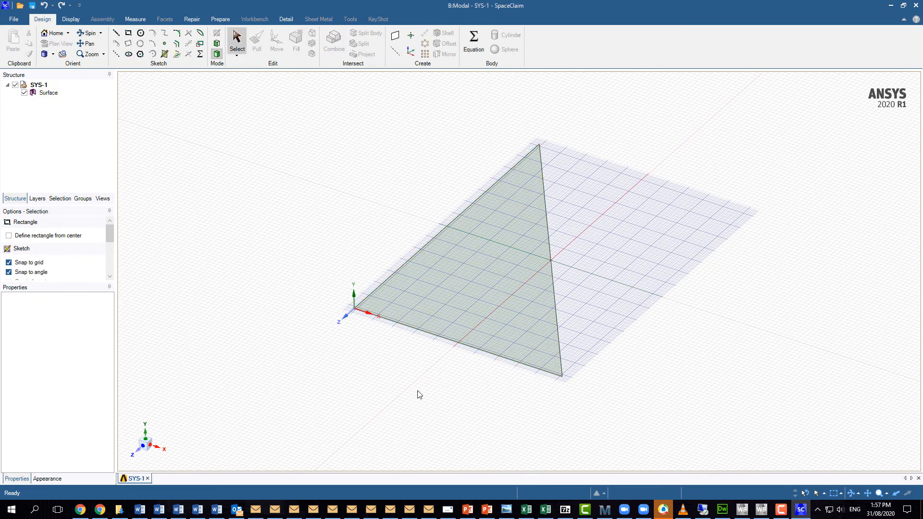
key("d")
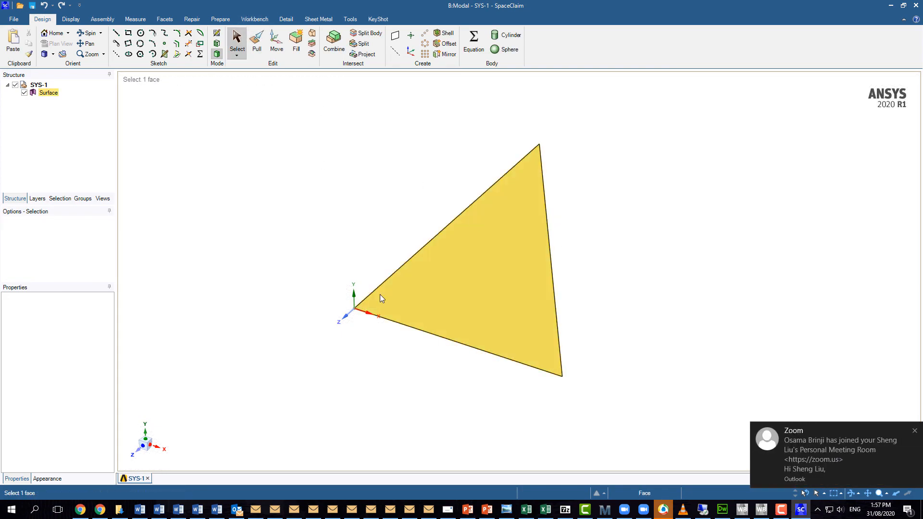
left_click(497, 303)
- Set the triangular surface body's midsurface thickness to 0.2 mm
left_click(47, 94)
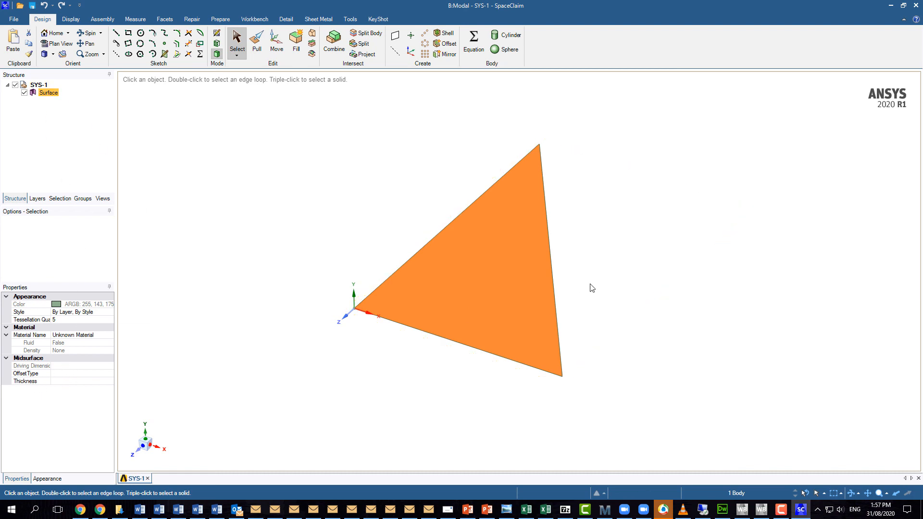
left_click(382, 301)
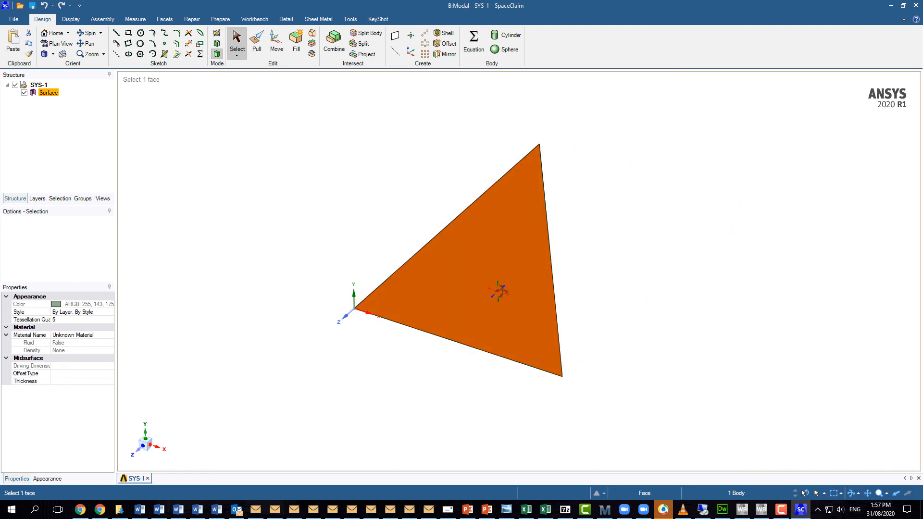
mouse_move(500, 291)
middle_mouse_down()
mouse_move(508, 271)
mouse_move(497, 282)
middle_mouse_up()
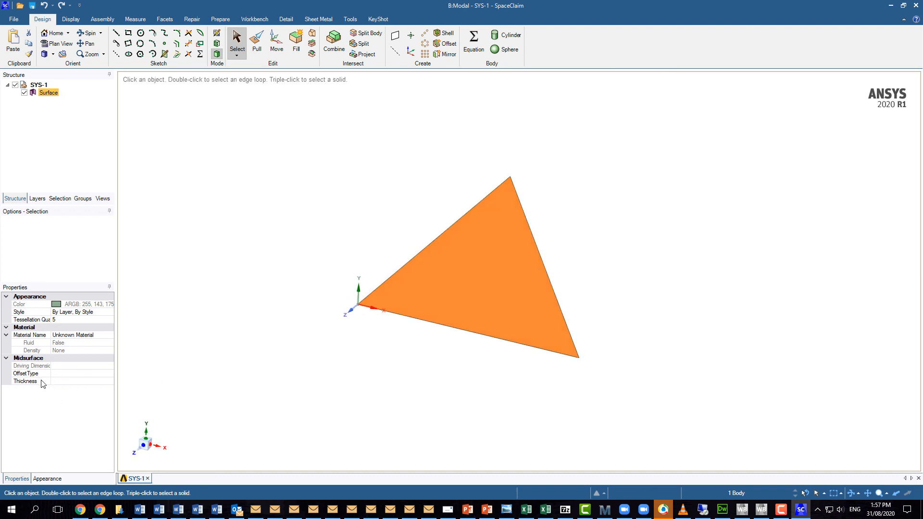
left_click(13, 381)
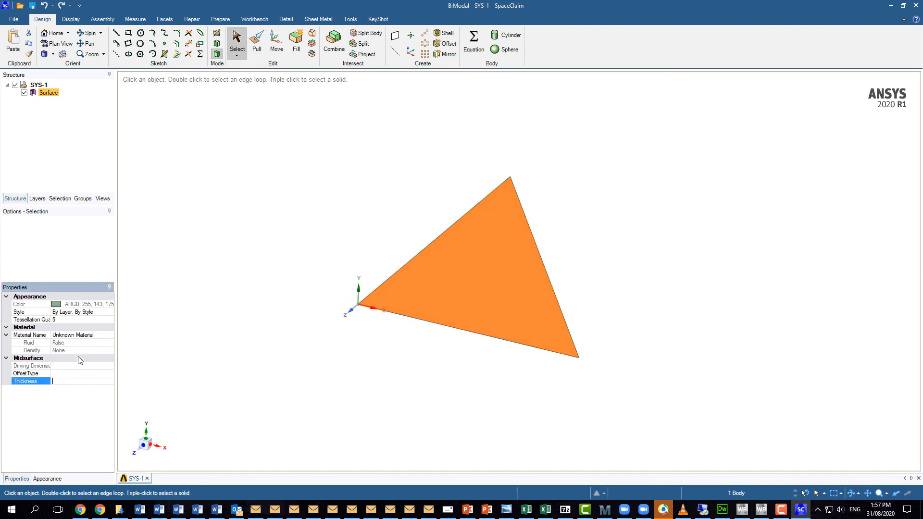
left_click(131, 394)
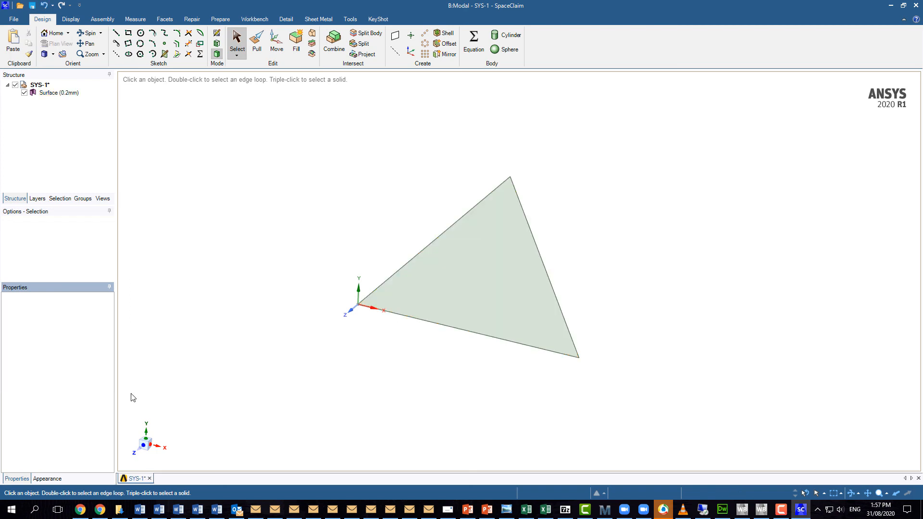
- Check the surface body's midsurface properties and examine the triangular plate from several angles
left_click(45, 93)
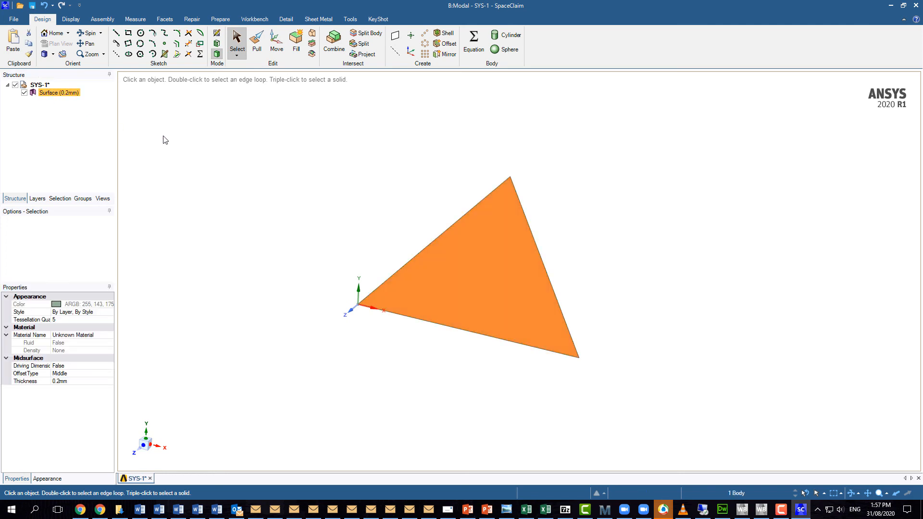
middle_click_drag(376, 358, 346, 343)
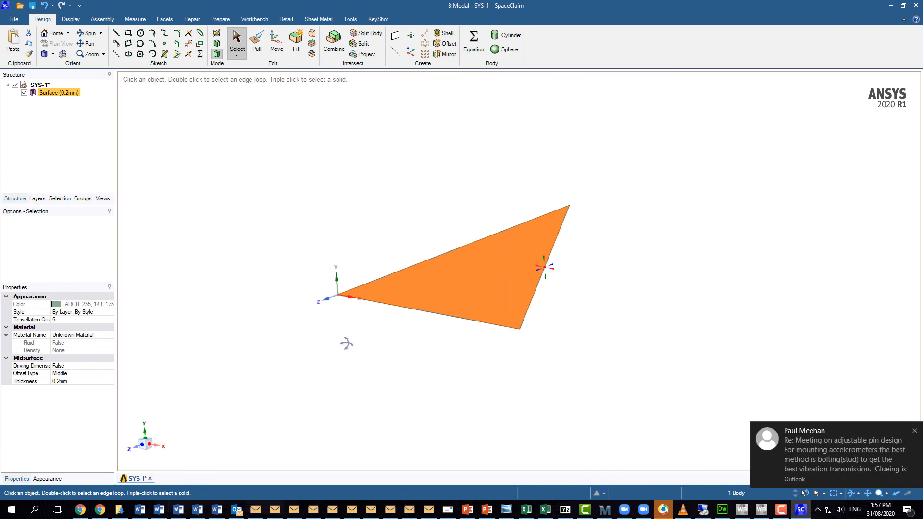
left_click(912, 431)
middle_click_drag(371, 173, 391, 239)
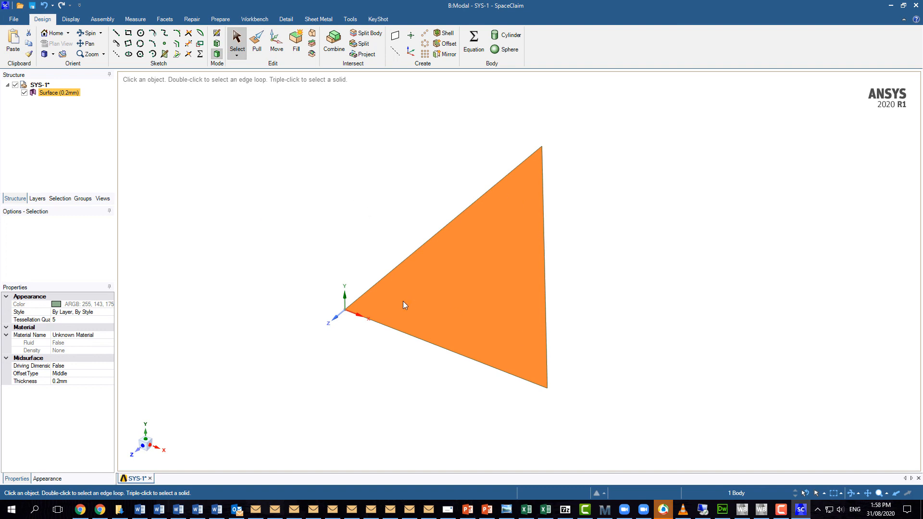
mouse_move(406, 332)
middle_mouse_down()
mouse_move(457, 330)
mouse_move(443, 306)
middle_mouse_up()
middle_click_drag(426, 252, 407, 286)
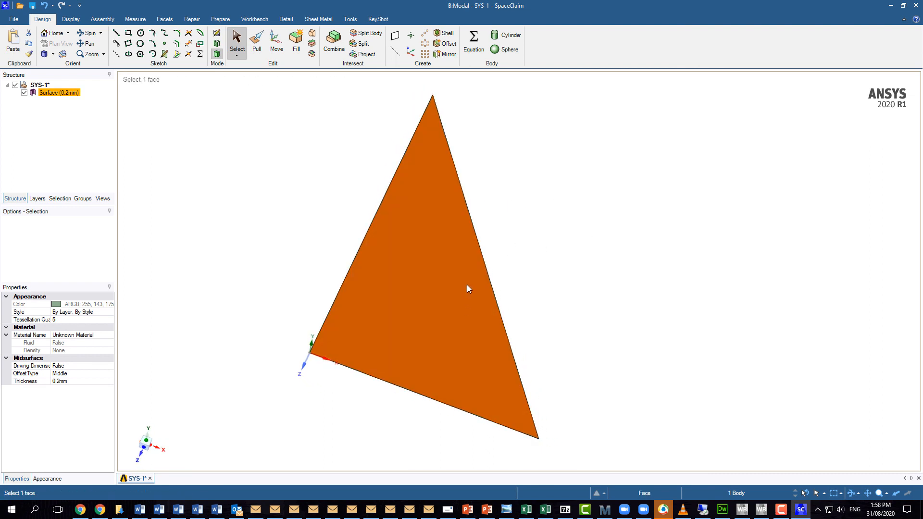
middle_click_drag(469, 288, 459, 282)
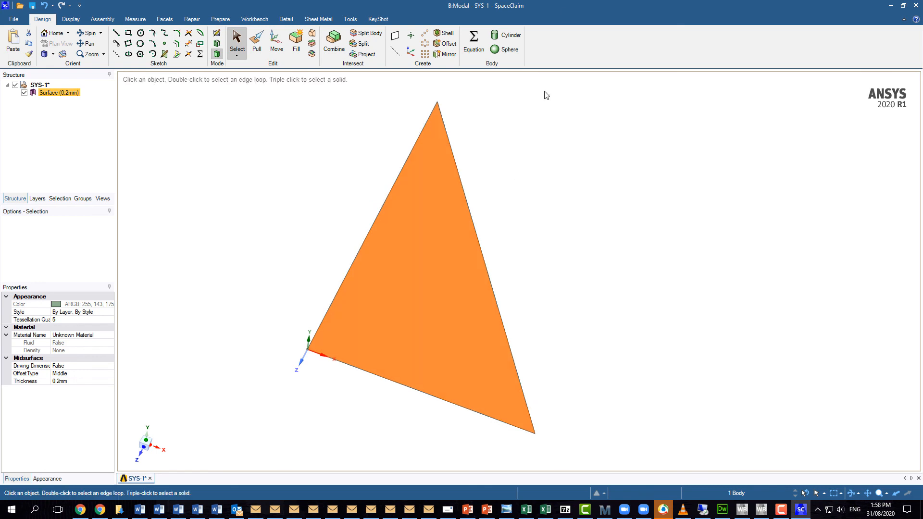